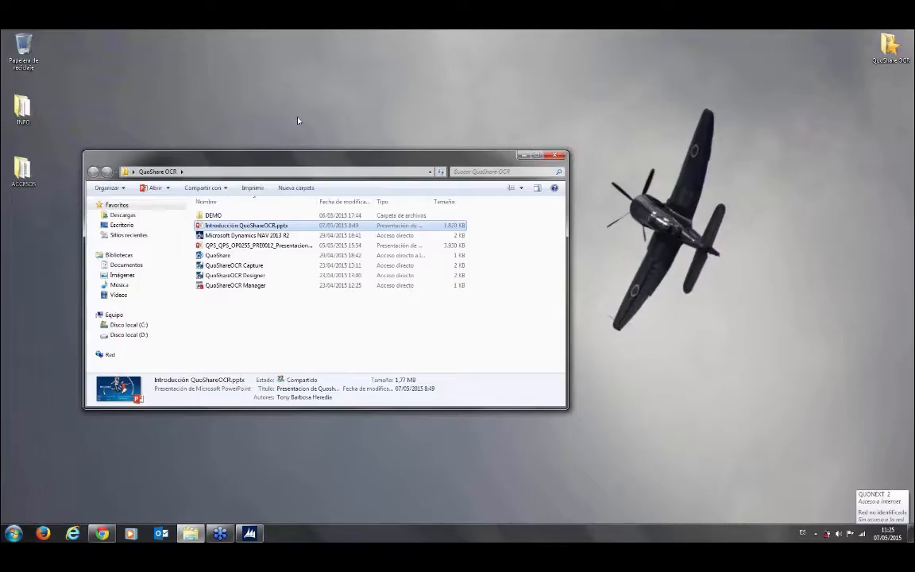
# Launch the QuoShare shortcut and keep only the portal's Inicio tab open in Chrome.
pyautogui.doubleClick(213, 255)
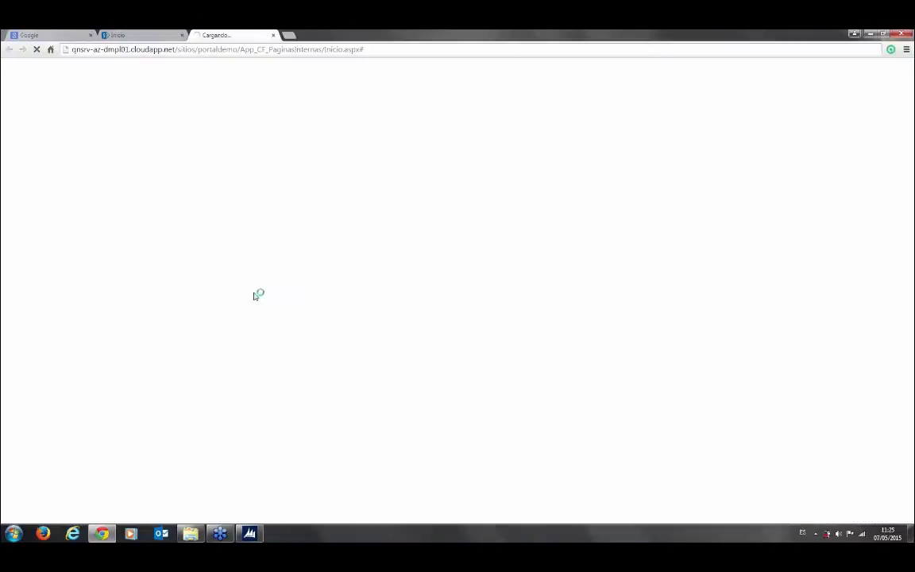
pyautogui.click(273, 35)
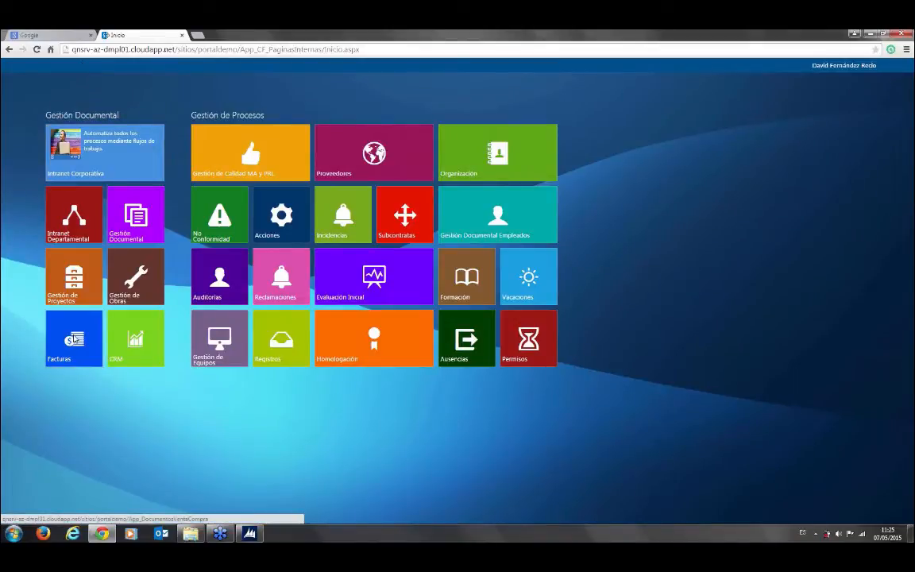
# In the Facturas area, show Facturas de Proveedores grouped Por Proveedor.
pyautogui.click(73, 338)
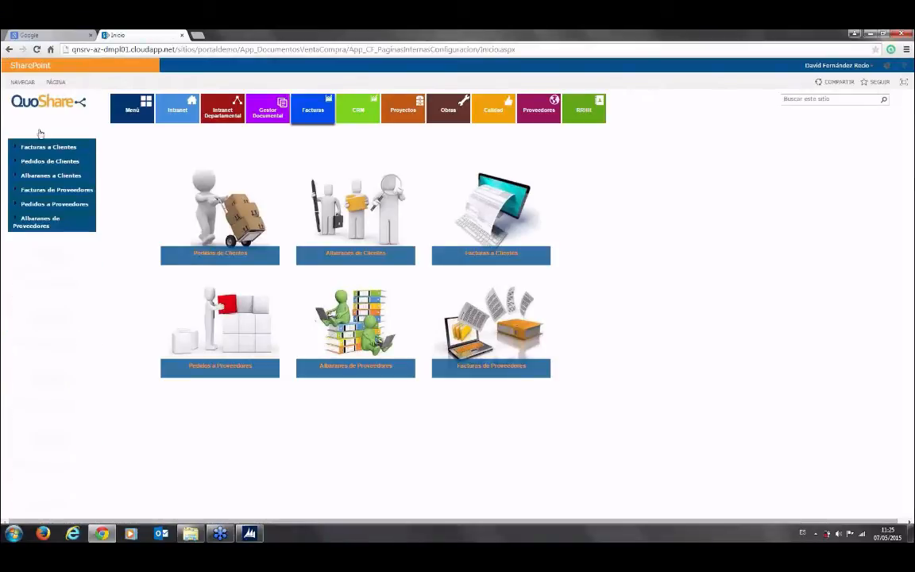
pyautogui.click(46, 192)
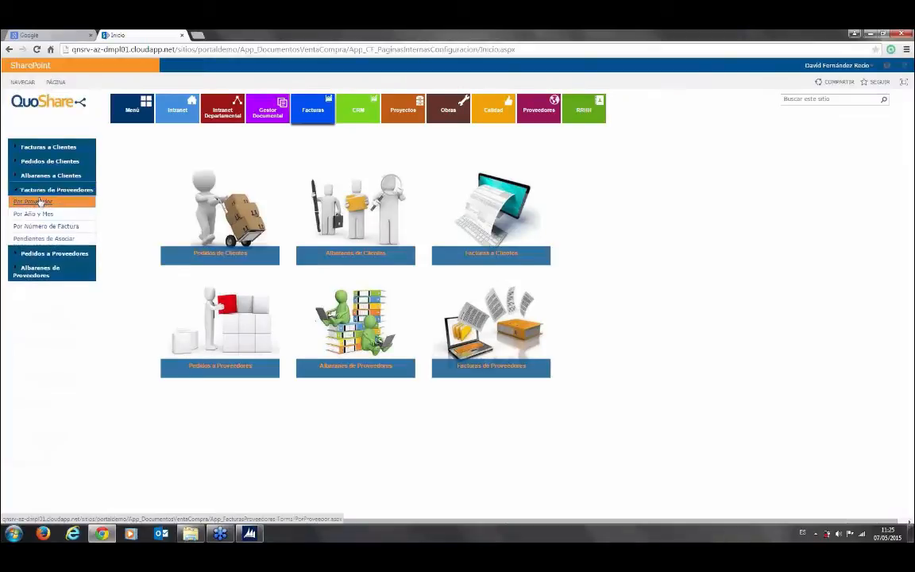
pyautogui.click(39, 202)
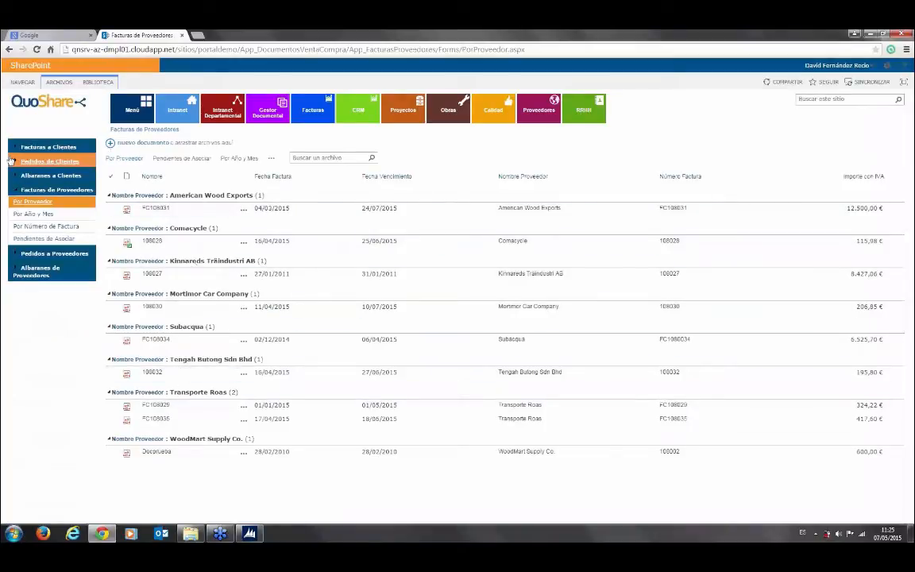
# Show Albaranes de Proveedores Por Proveedor, then bring the Dynamics NAV window back up.
pyautogui.click(35, 271)
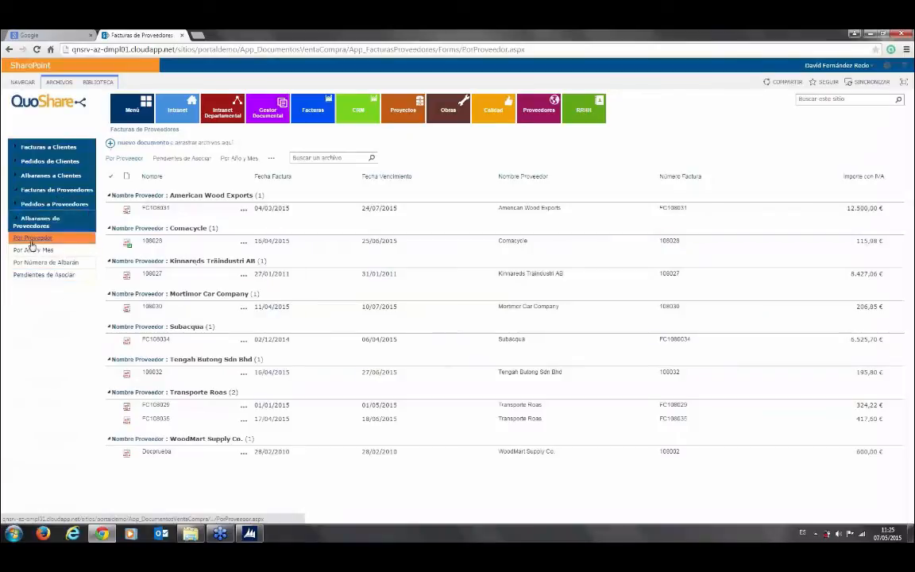
pyautogui.click(32, 239)
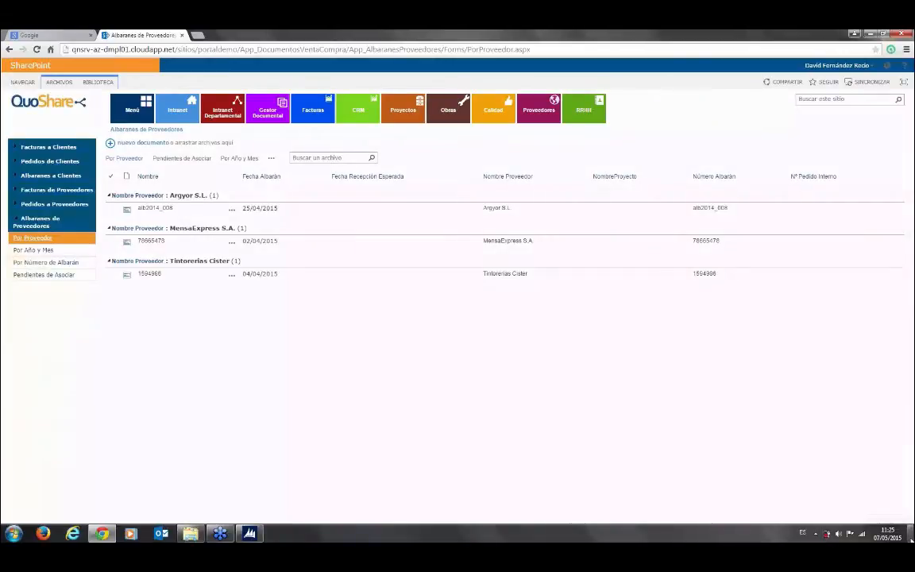
pyautogui.moveTo(912, 539)
pyautogui.click(250, 533)
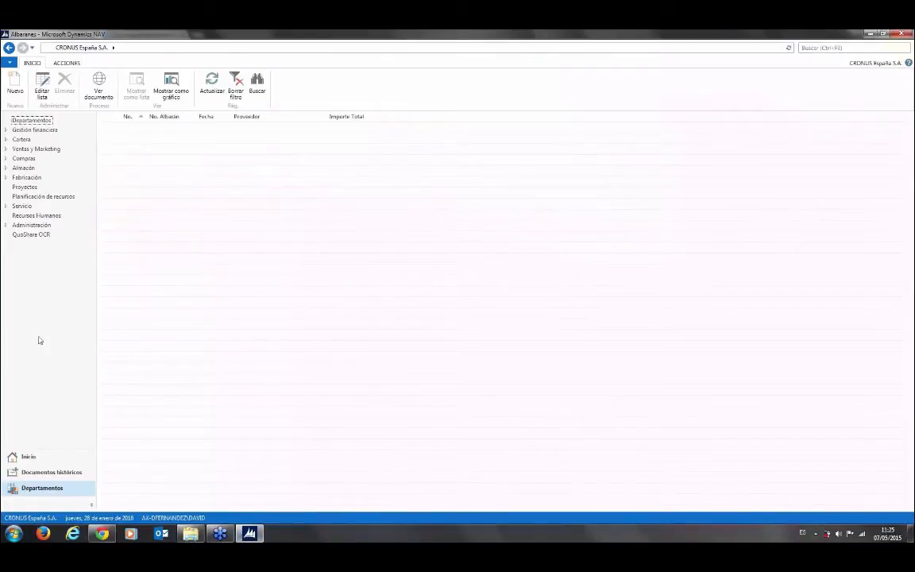
# Check the empty QuoShare OCR Facturas and Albaranes lists, then minimize Dynamics NAV.
pyautogui.click(29, 236)
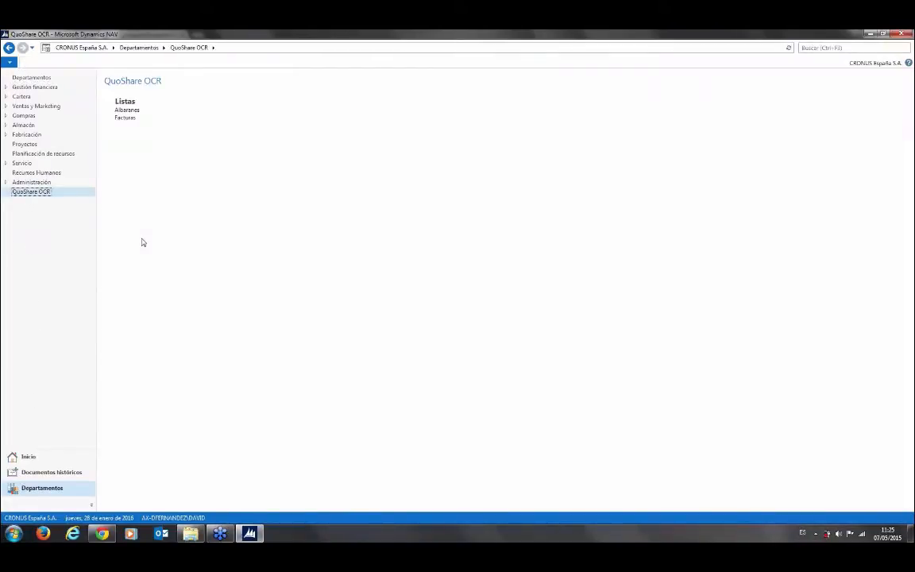
pyautogui.click(125, 117)
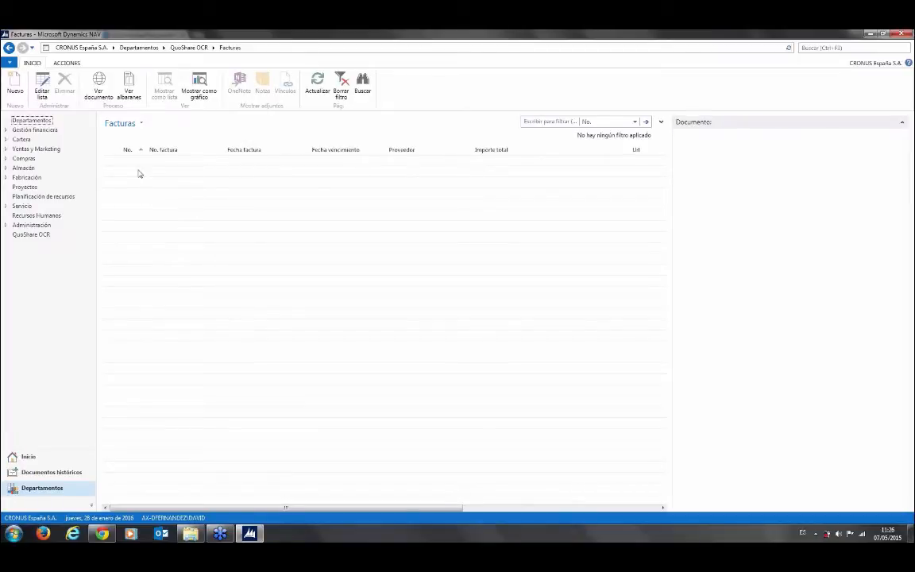
pyautogui.click(32, 234)
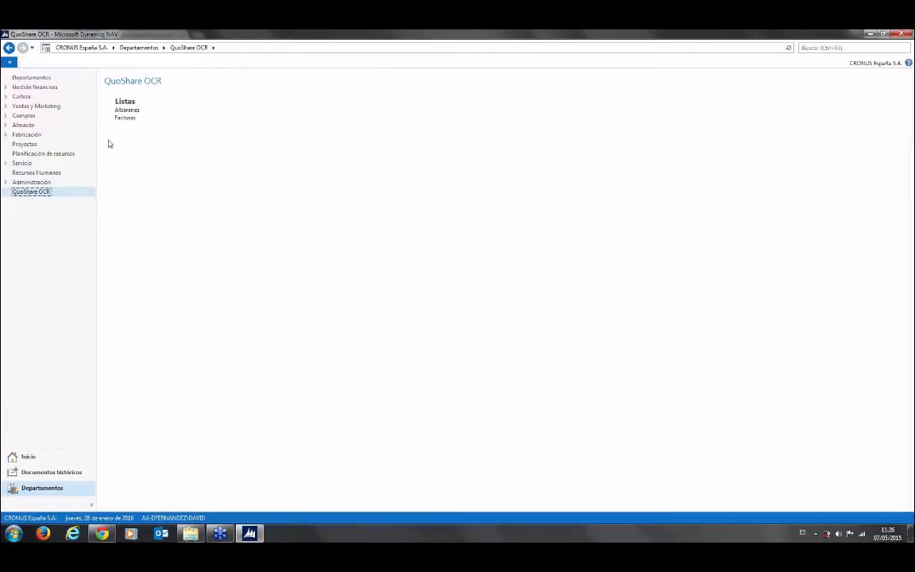
pyautogui.click(124, 109)
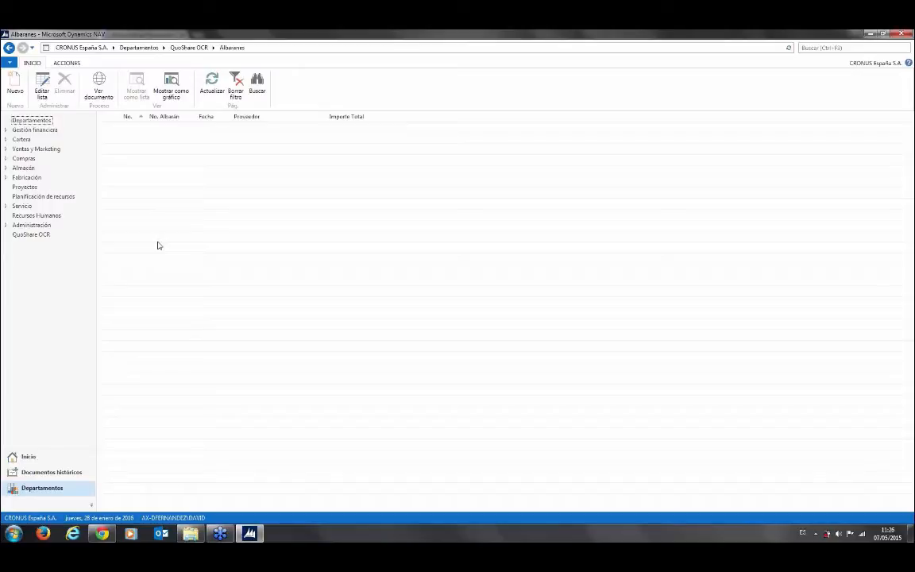
pyautogui.click(64, 232)
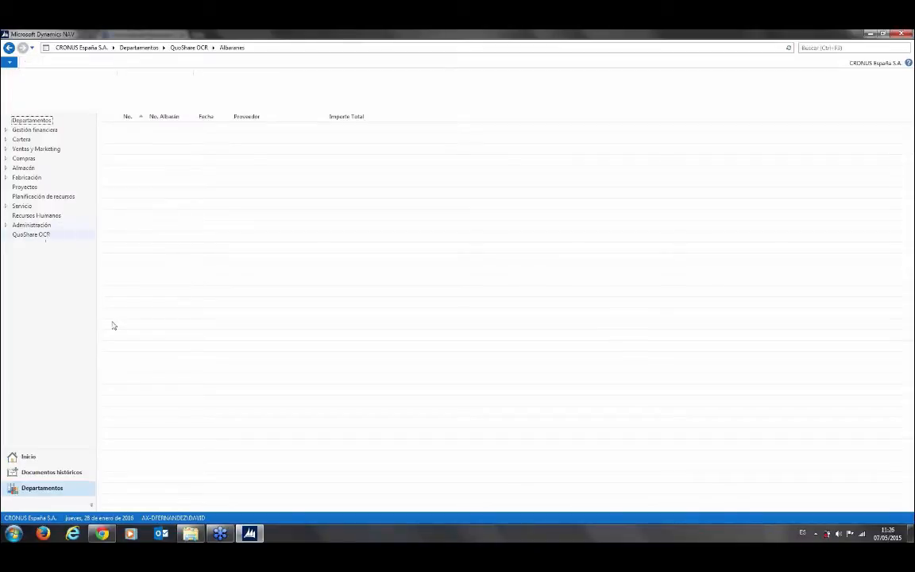
pyautogui.click(119, 121)
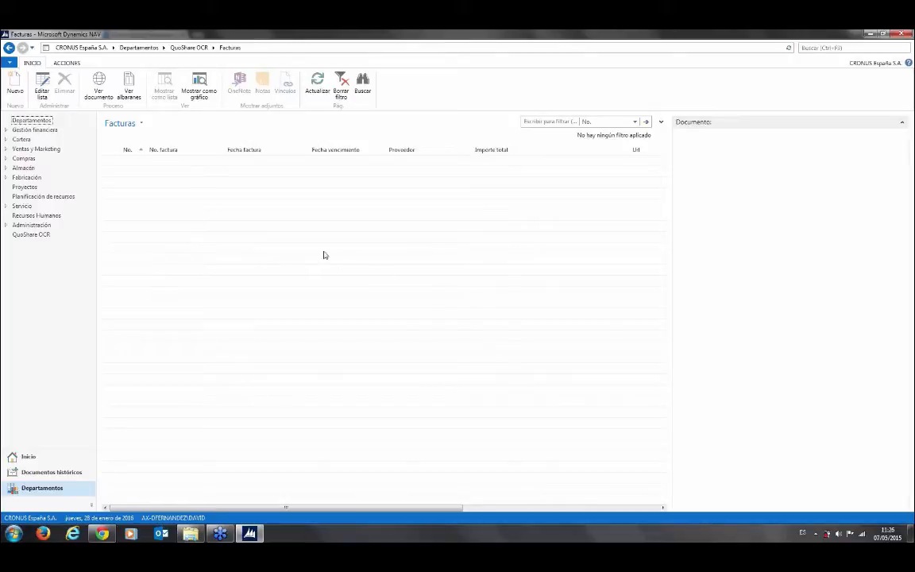
pyautogui.click(869, 33)
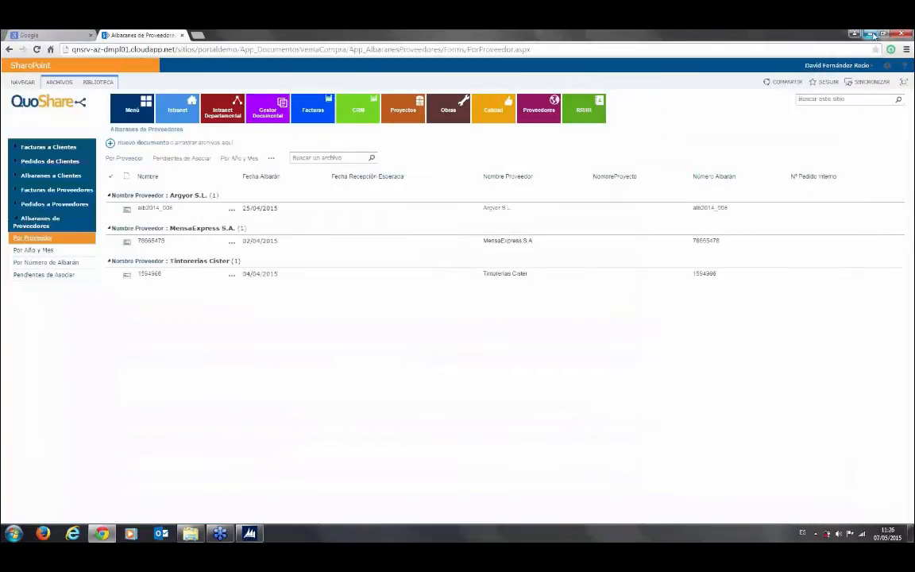
# Hide the browser, start QuoShareOCR Designer from the QuoShare OCR folder, and minimise the folder.
pyautogui.click(870, 34)
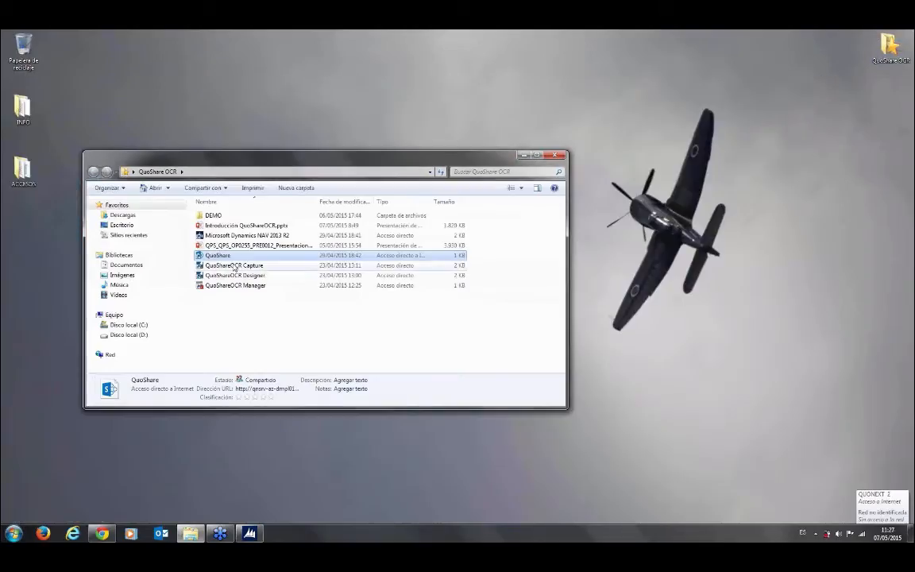
pyautogui.click(235, 275)
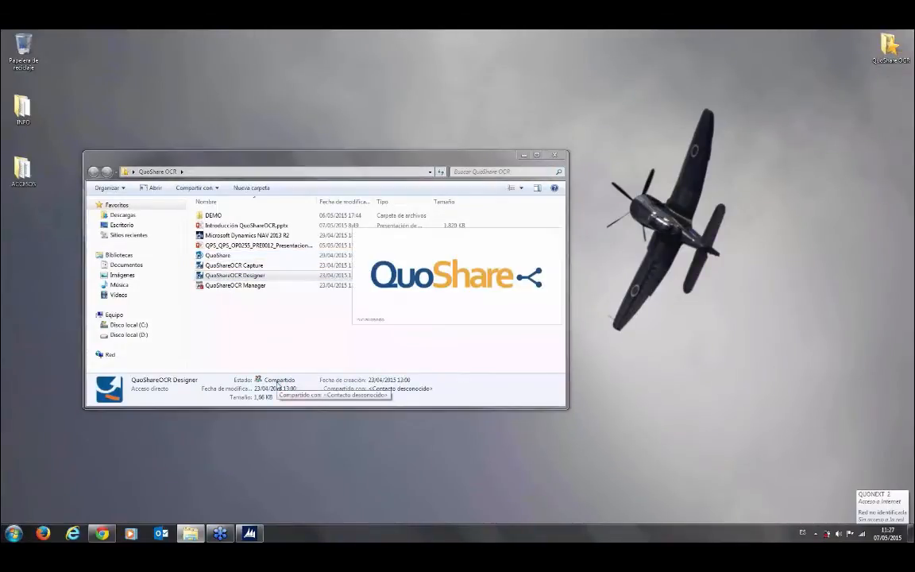
pyautogui.click(523, 157)
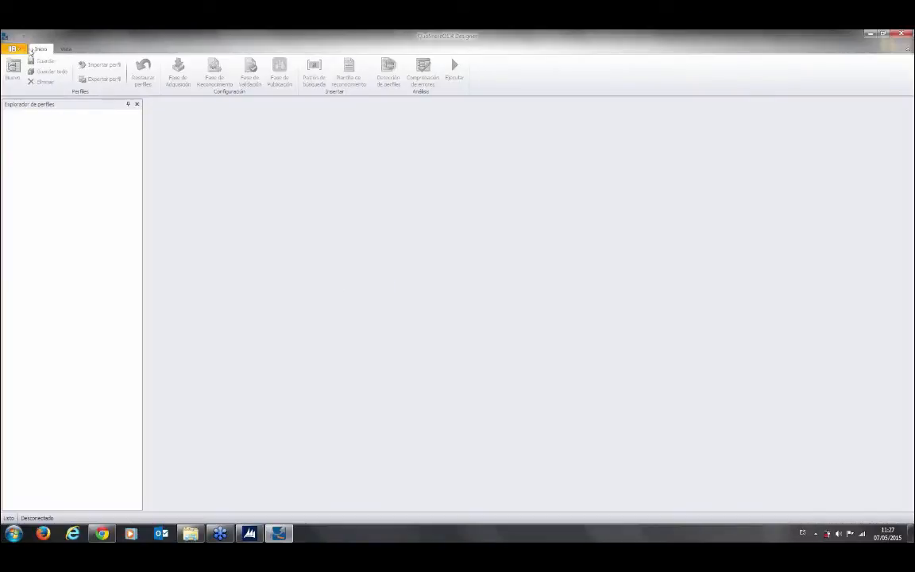
# Connect via Servicio de QuoShareOCR > Conectar and expand the DEMO profile category.
pyautogui.click(12, 48)
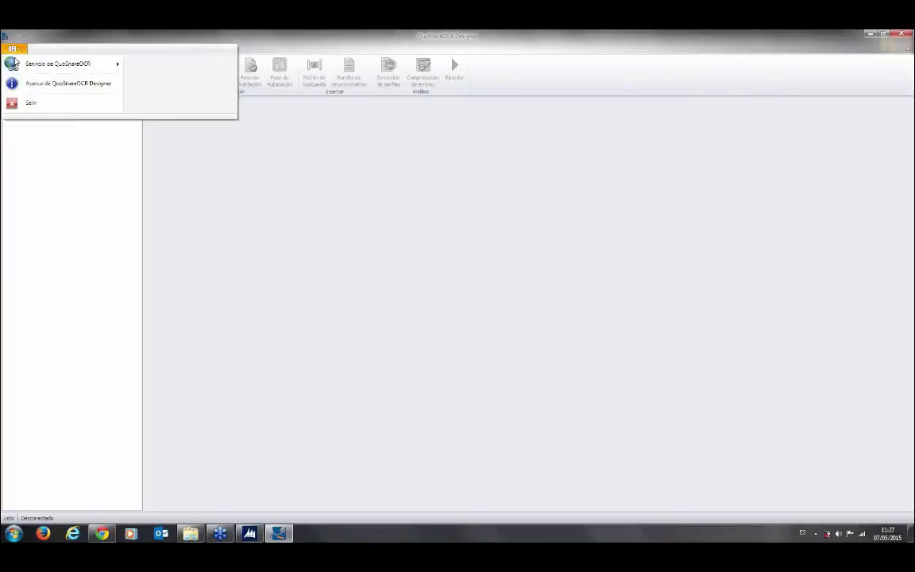
pyautogui.moveTo(55, 63)
pyautogui.click(157, 63)
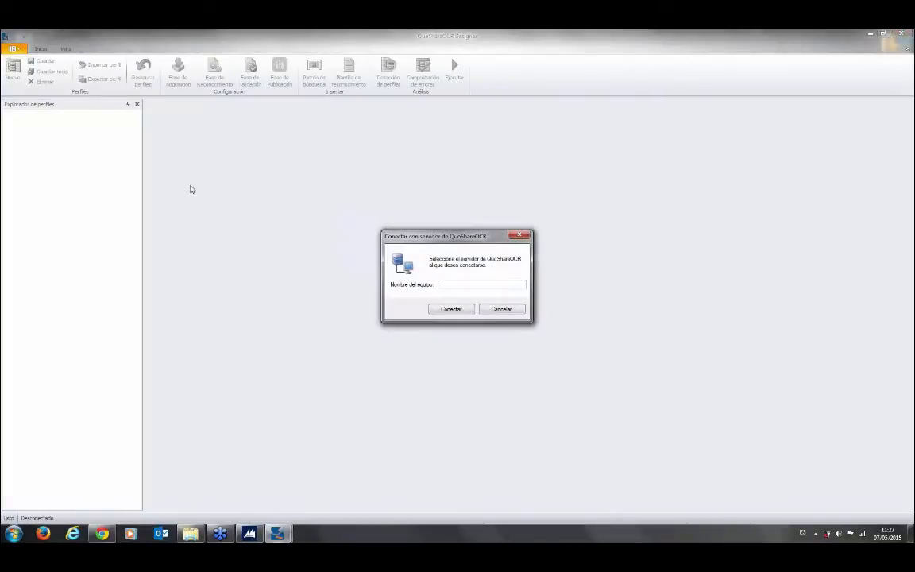
pyautogui.click(451, 309)
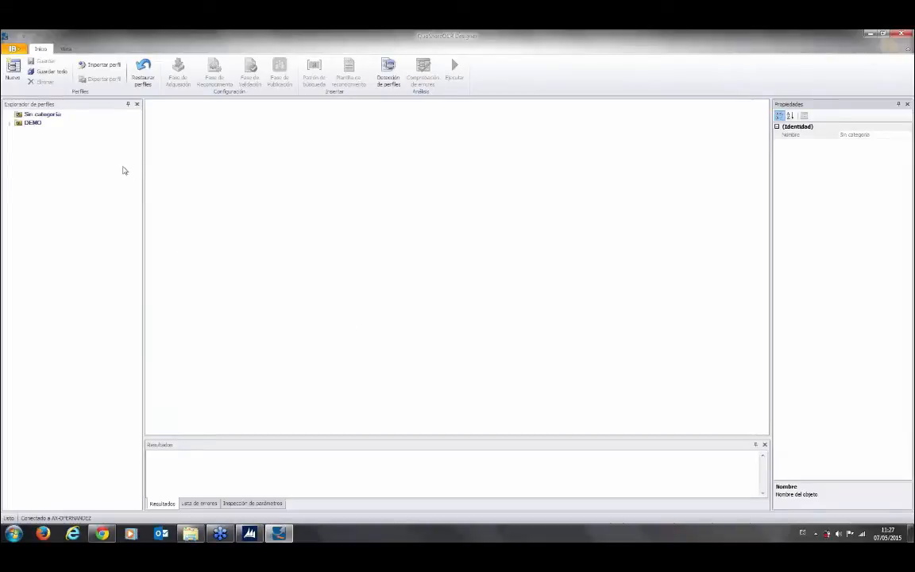
pyautogui.click(10, 122)
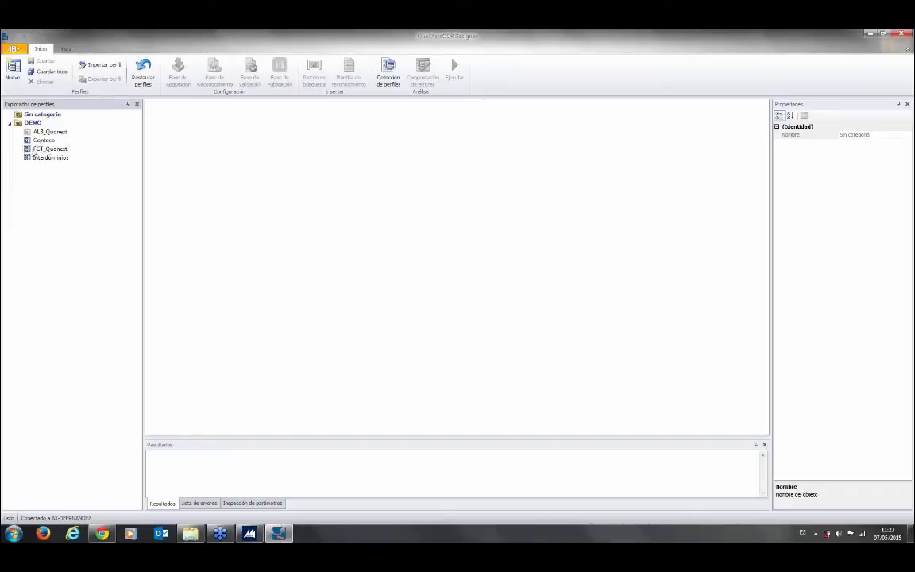
# Open Contoso, review Adquisición through EnvioERP phases, then show the Plantilla de reconocimiento template.
pyautogui.click(43, 140)
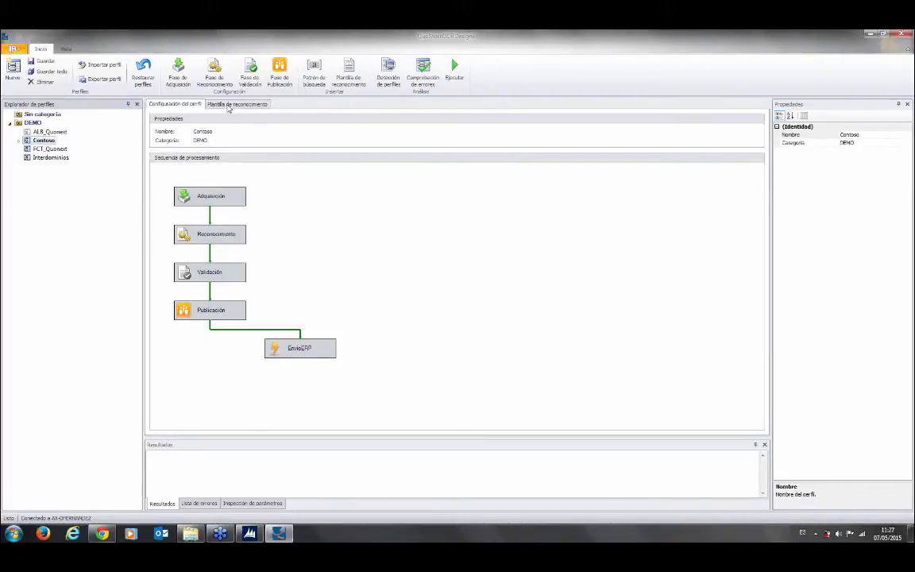
pyautogui.click(185, 193)
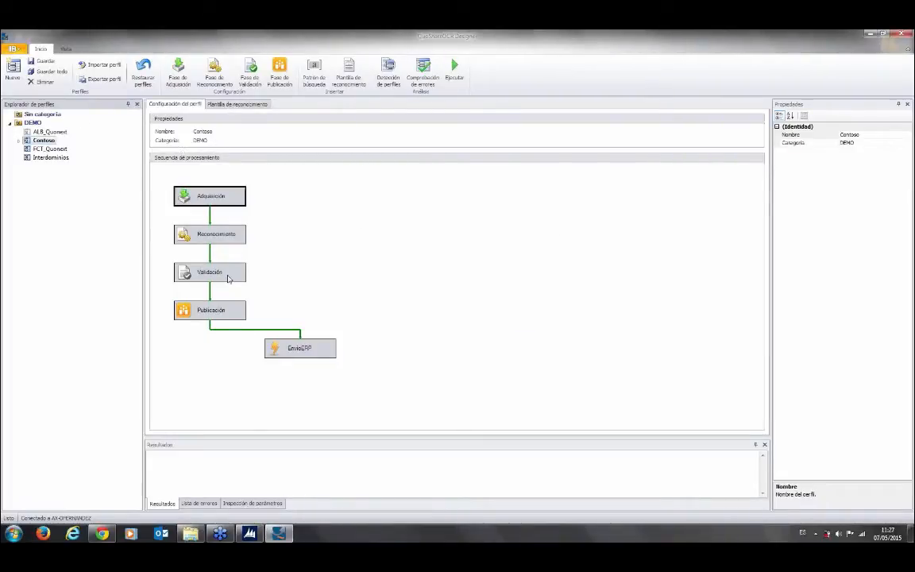
pyautogui.click(206, 240)
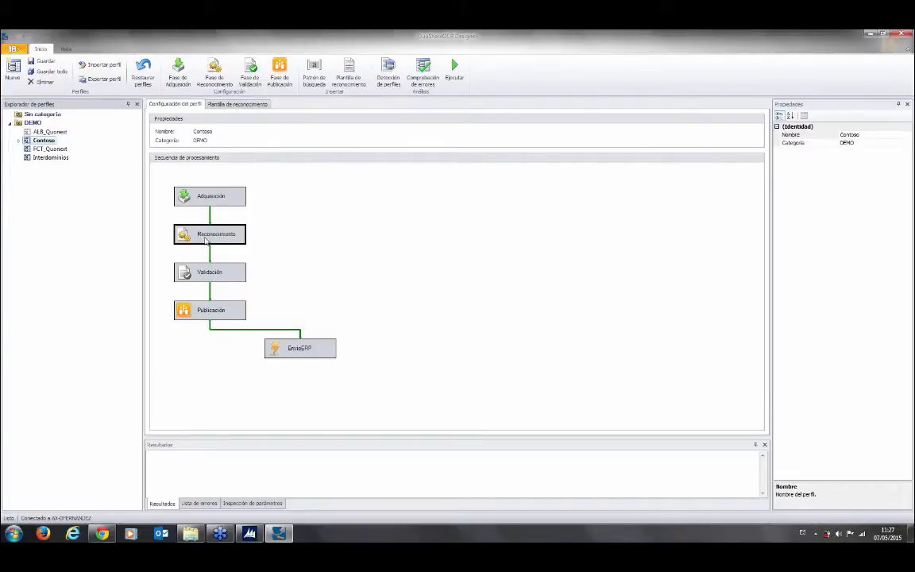
pyautogui.click(180, 191)
pyautogui.click(192, 238)
pyautogui.click(180, 272)
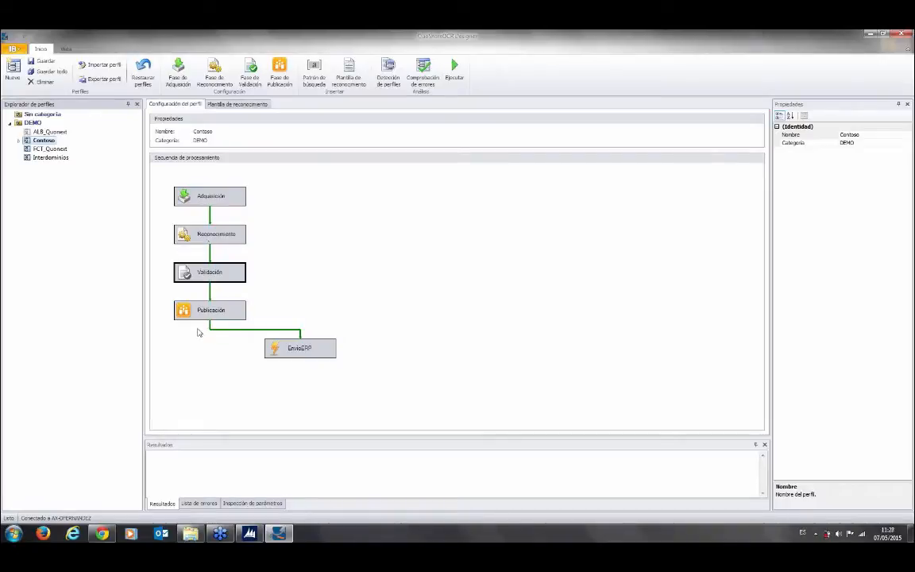
pyautogui.press('Down')
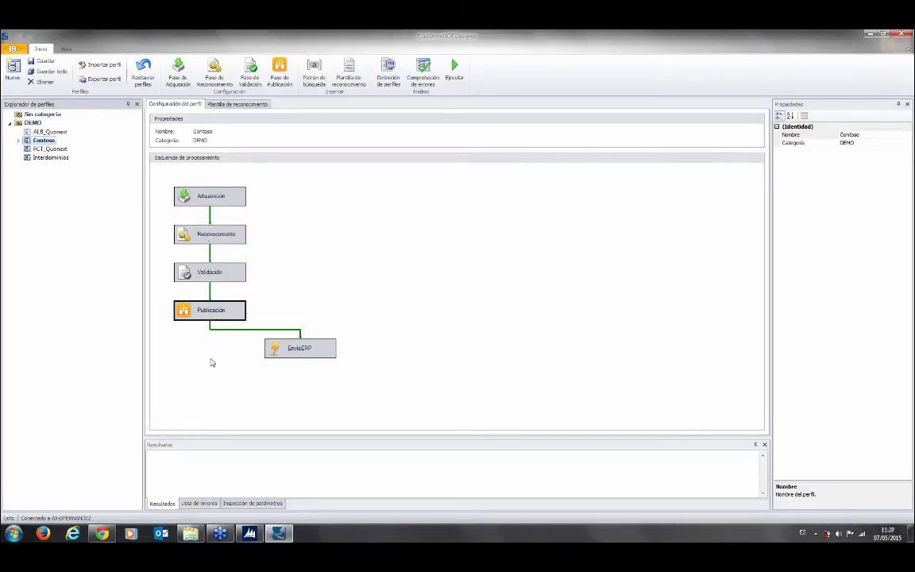
pyautogui.click(280, 348)
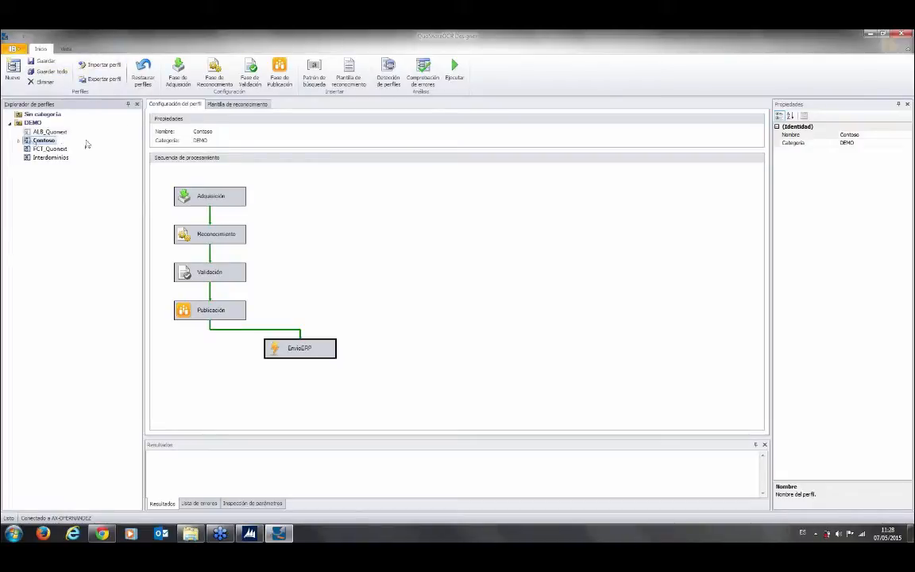
pyautogui.click(228, 104)
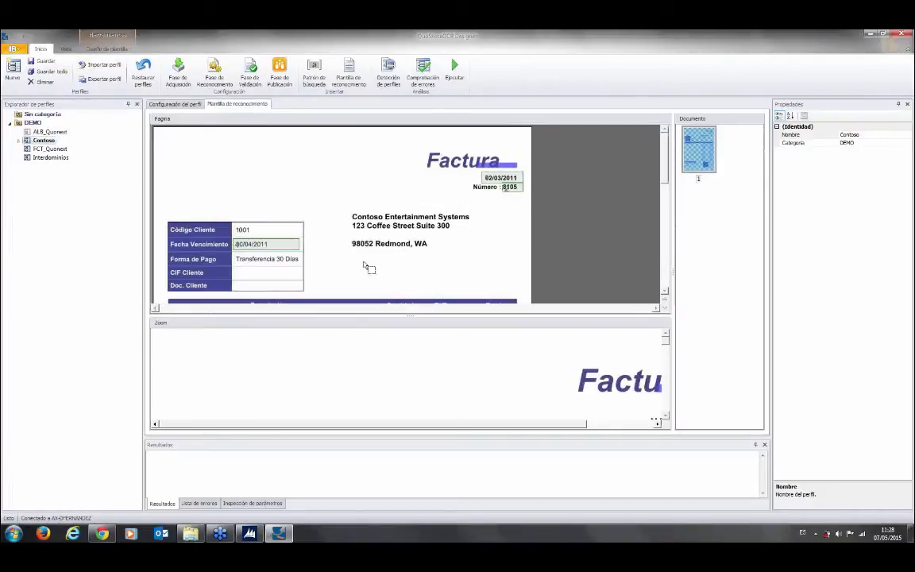
# Enlarge the page area, turn Zoom off on the Vista tab, and show Diseño de plantilla tools.
pyautogui.moveTo(404, 318); pyautogui.dragTo(417, 371)
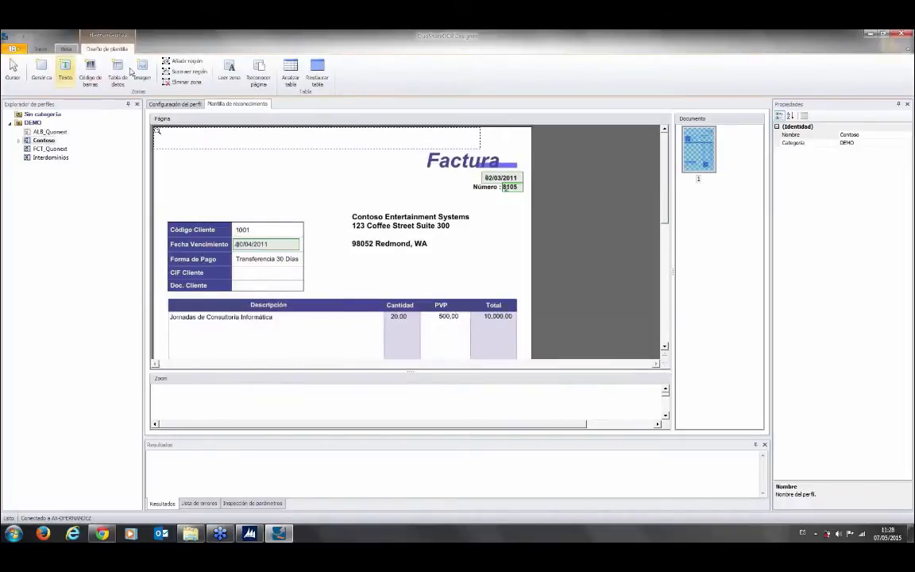
pyautogui.click(64, 50)
pyautogui.click(91, 62)
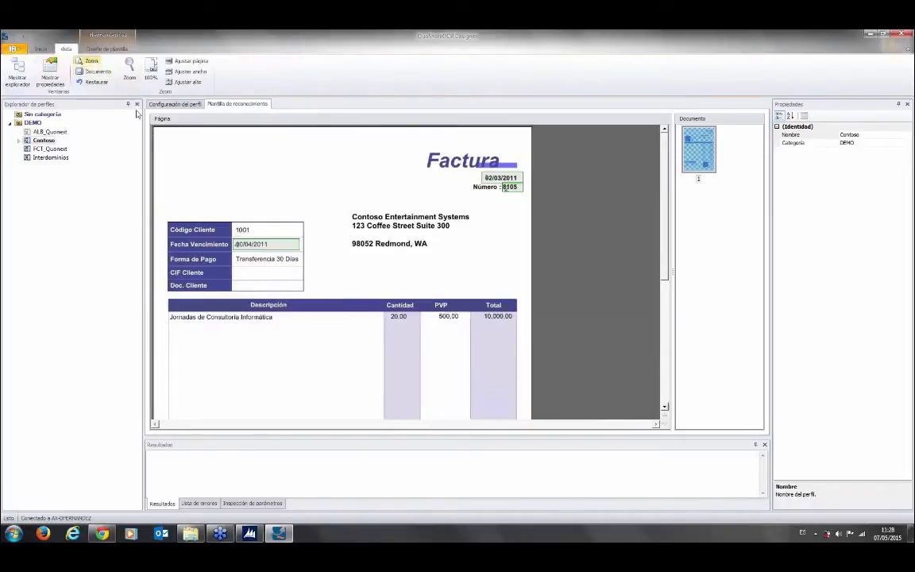
pyautogui.moveTo(672, 227); pyautogui.dragTo(478, 55)
pyautogui.click(106, 48)
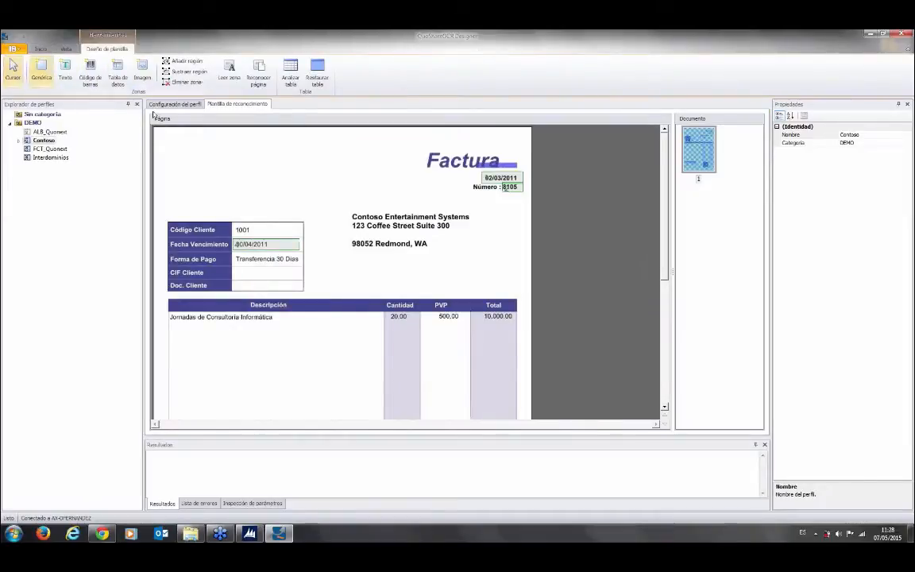
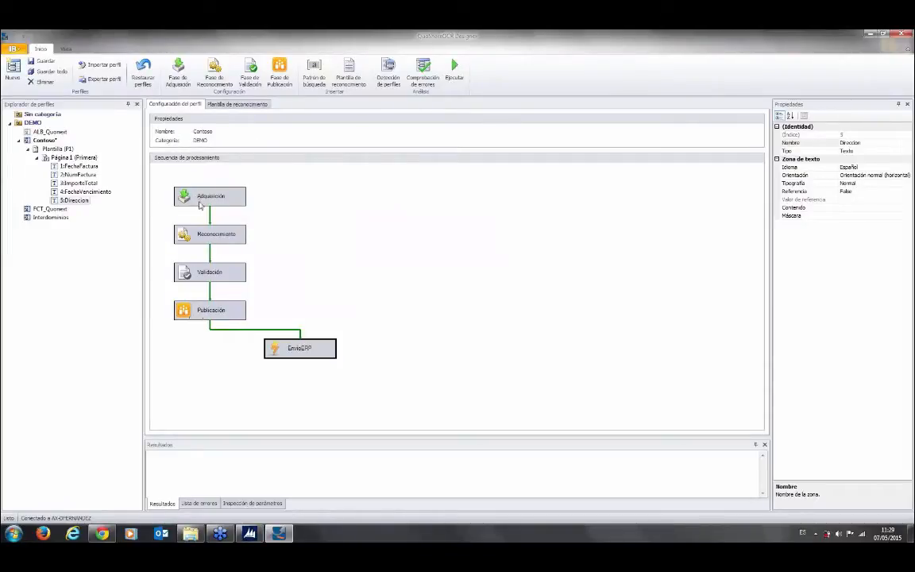
# Open the Adquisición phase options on the Opciones page, showing Básico detection and margin 0.
pyautogui.click(195, 195)
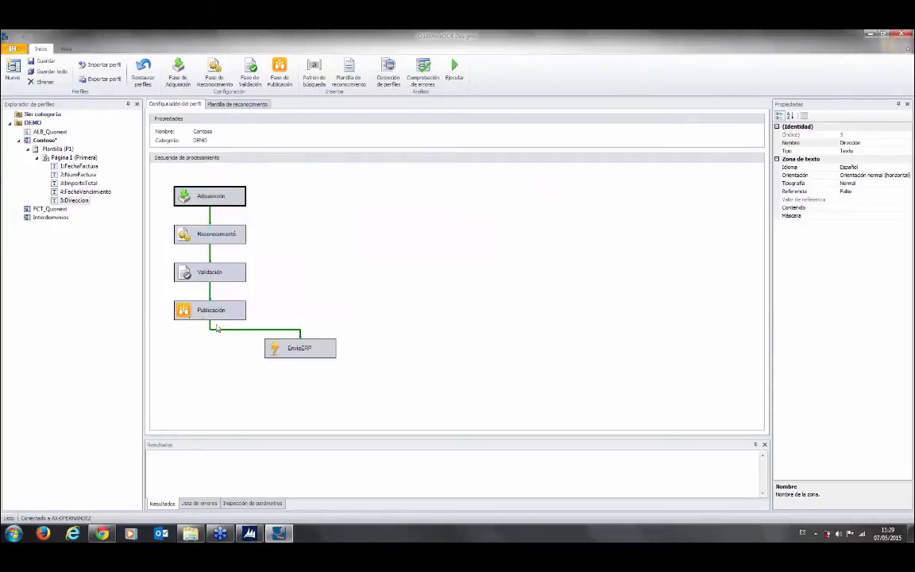
pyautogui.doubleClick(195, 200)
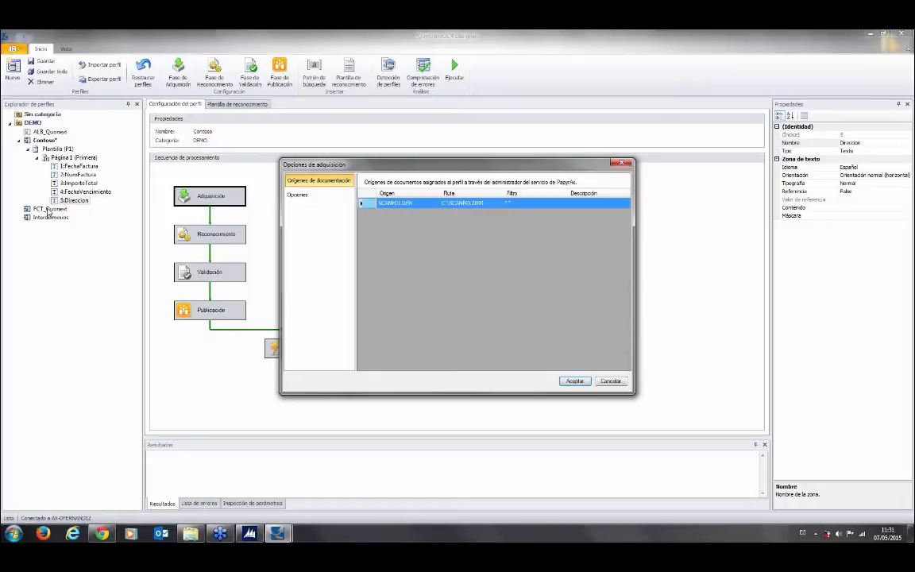
pyautogui.click(293, 198)
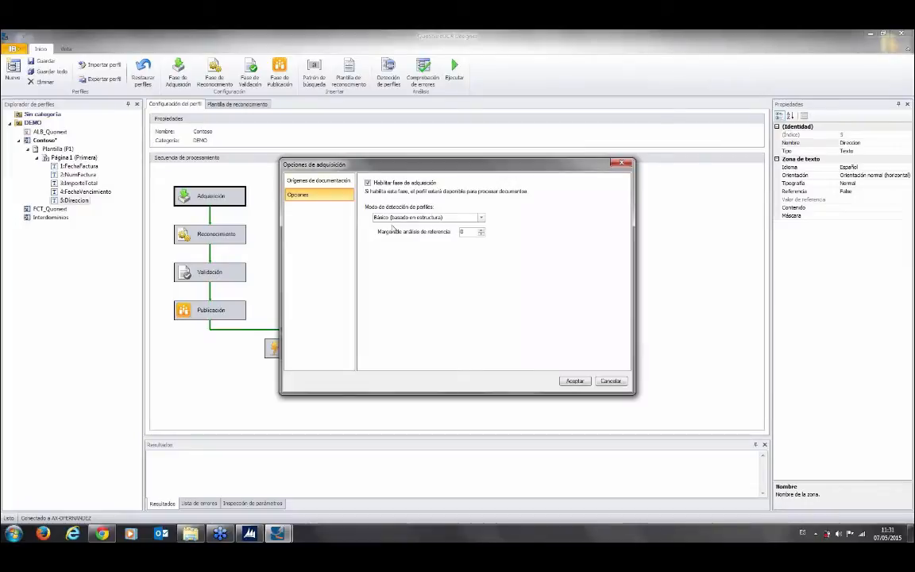
# Keep Básico (basado en estructura) detection, view Orígenes de documentación, then cancel the acquisition options.
pyautogui.click(405, 219)
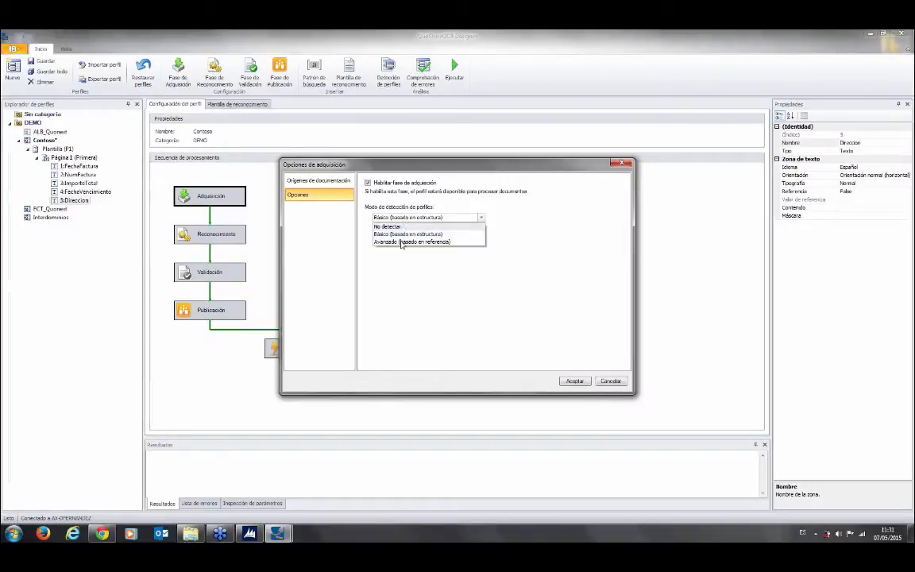
pyautogui.click(407, 234)
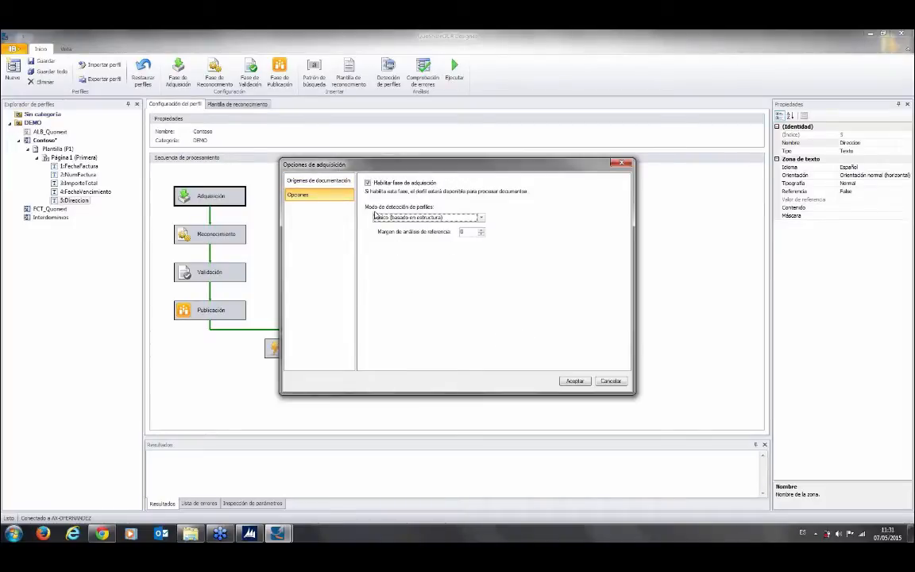
pyautogui.click(316, 180)
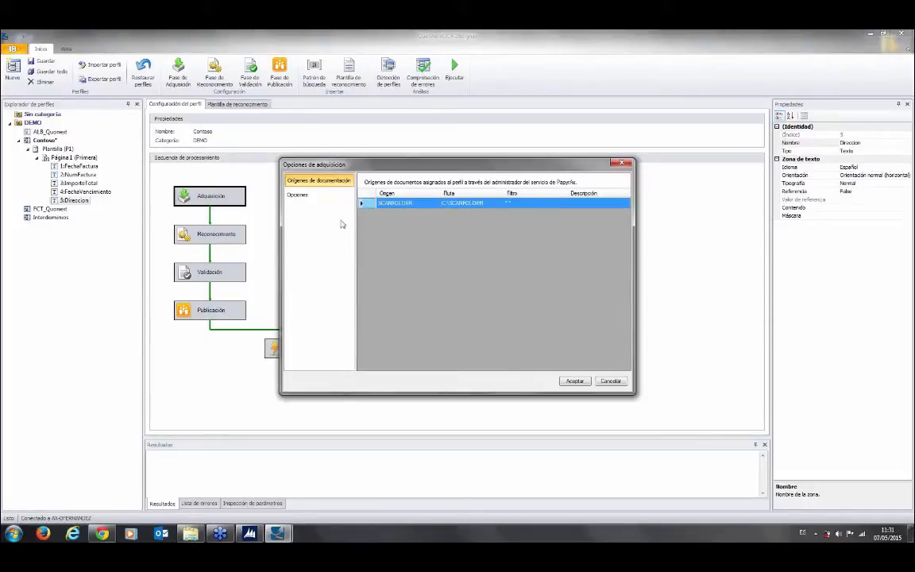
pyautogui.click(300, 195)
pyautogui.click(605, 381)
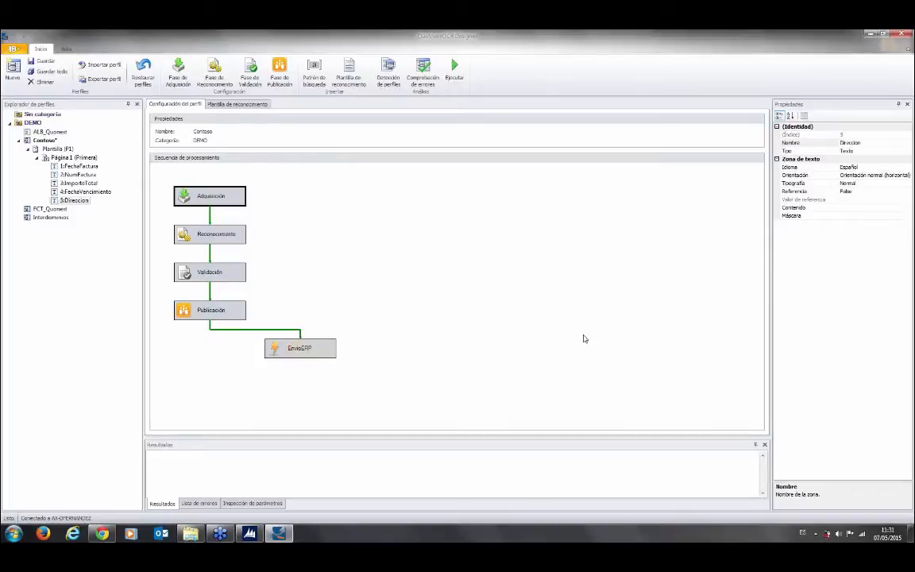
# Open the Reconocimiento phase options and keep Español as the default language.
pyautogui.click(228, 246)
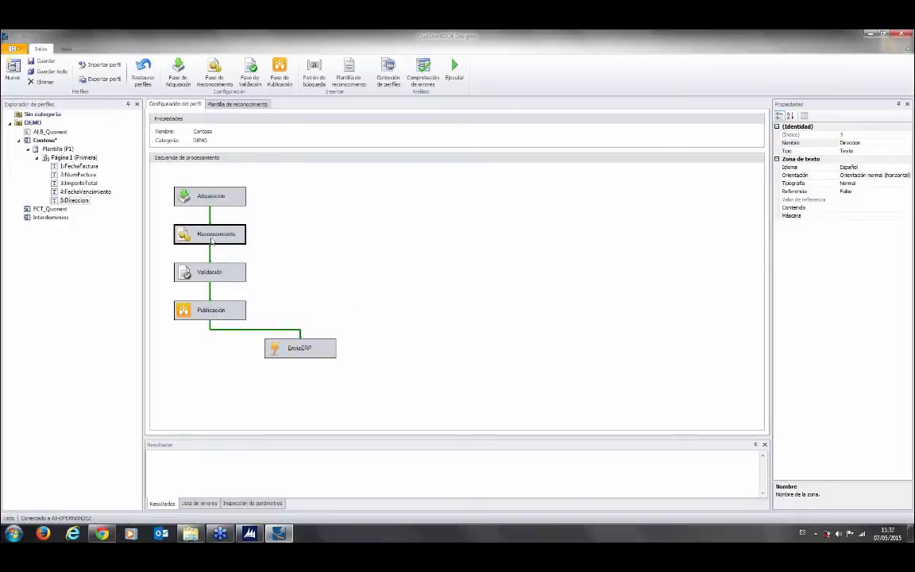
pyautogui.doubleClick(212, 238)
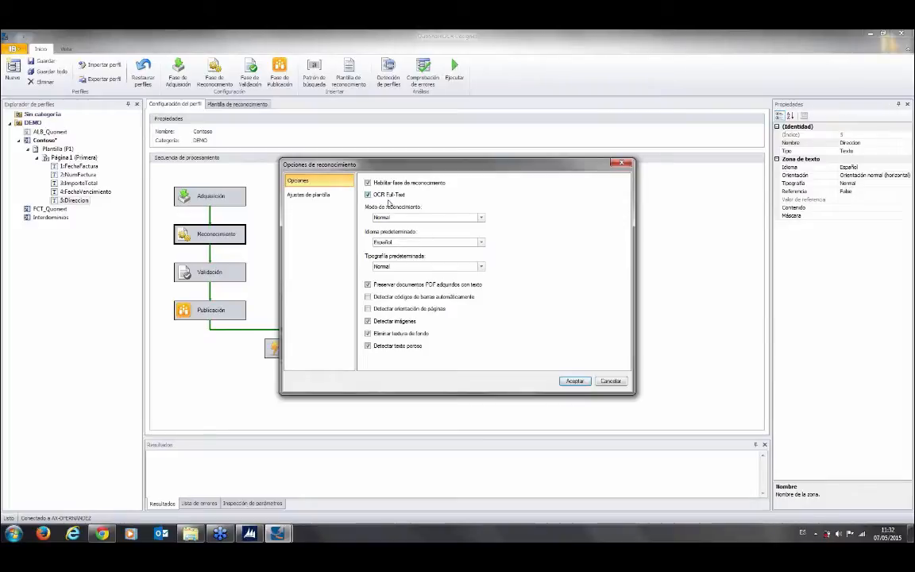
pyautogui.click(401, 243)
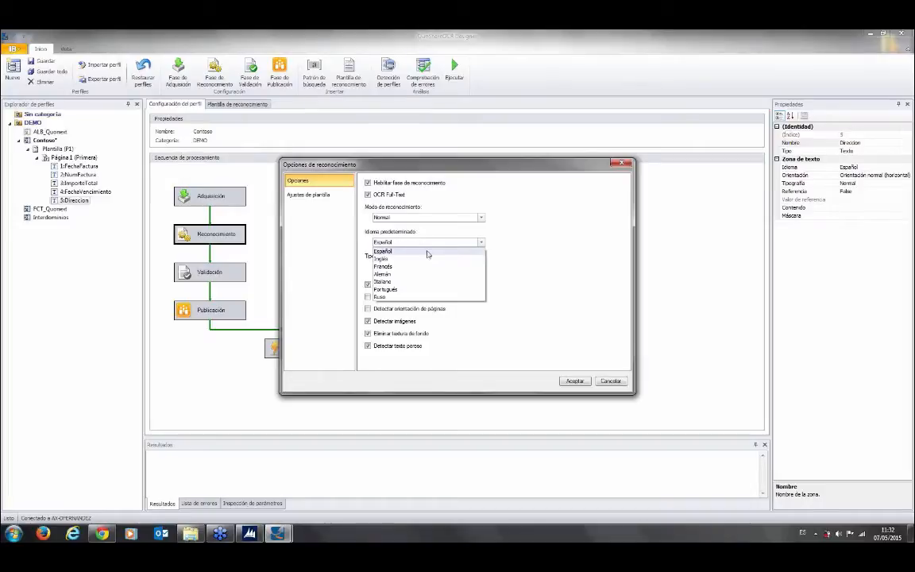
pyautogui.click(490, 246)
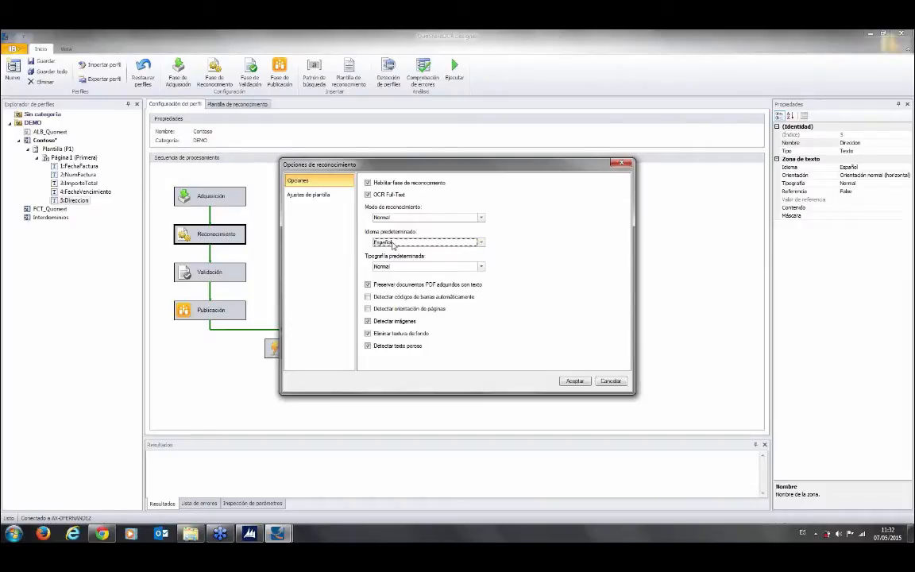
# Keep Normal typography and leave Detectar códigos de barras off after toggling it.
pyautogui.click(480, 266)
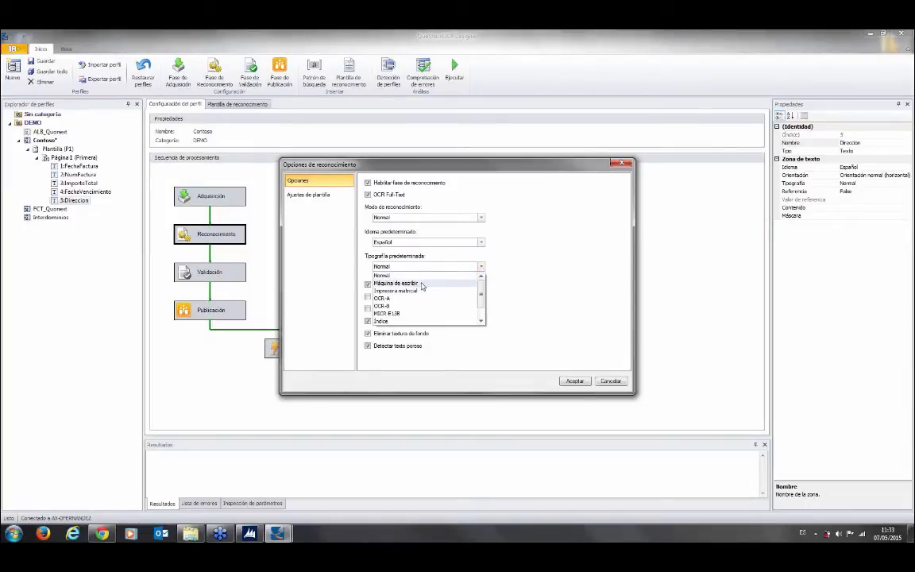
pyautogui.click(536, 264)
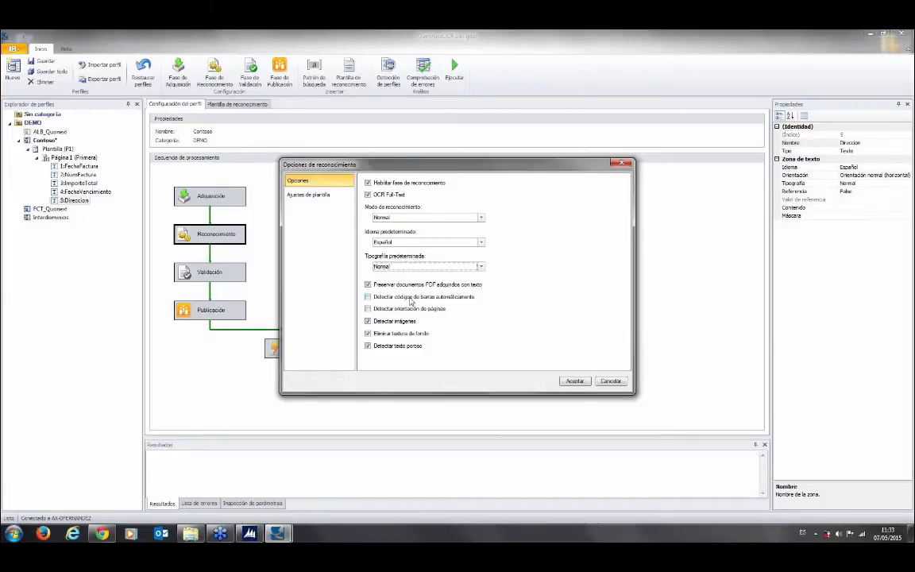
pyautogui.click(410, 299)
pyautogui.click(413, 297)
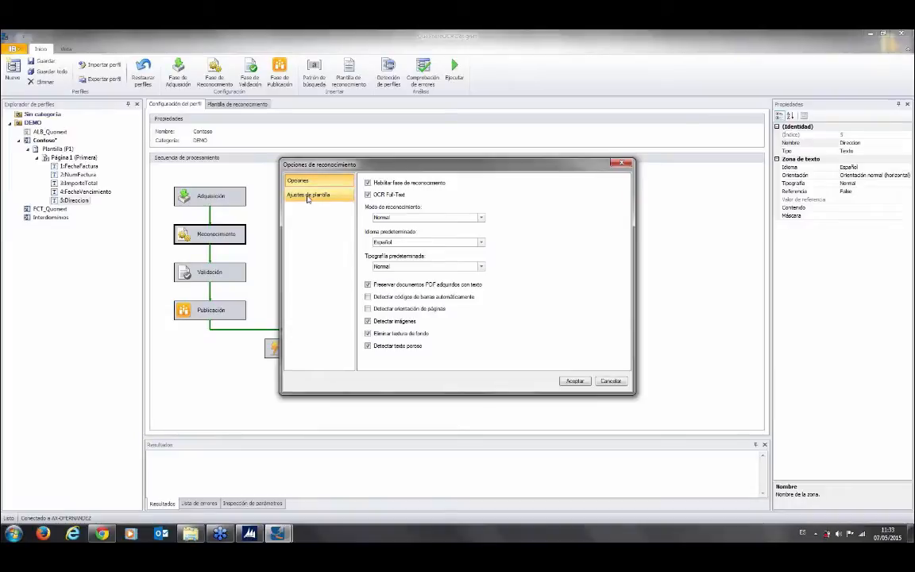
# Show Ajustes de plantilla: scaling adjustment on, translation off, margin 40, interval 8.
pyautogui.click(307, 197)
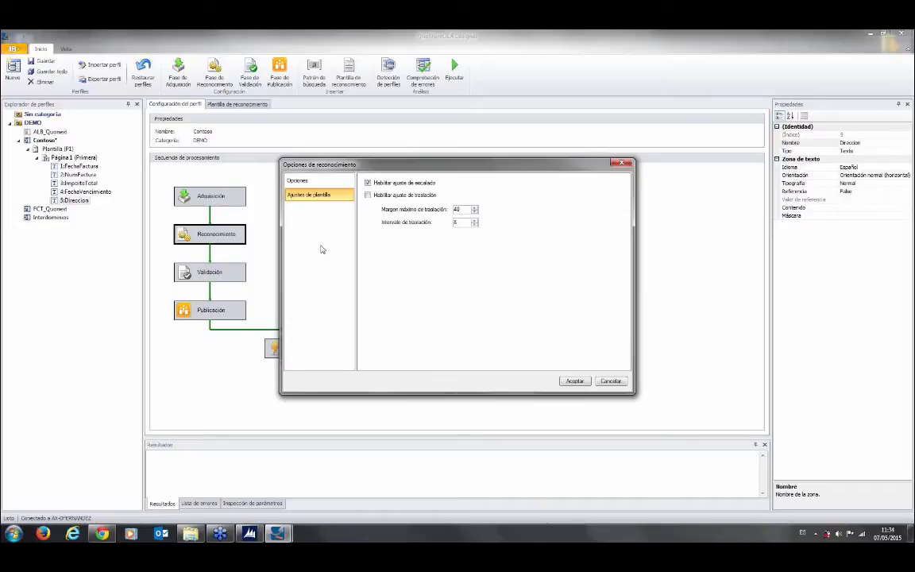
# Cancel the recognition options, open Validación, and launch the expression editor for rule 0.
pyautogui.click(609, 381)
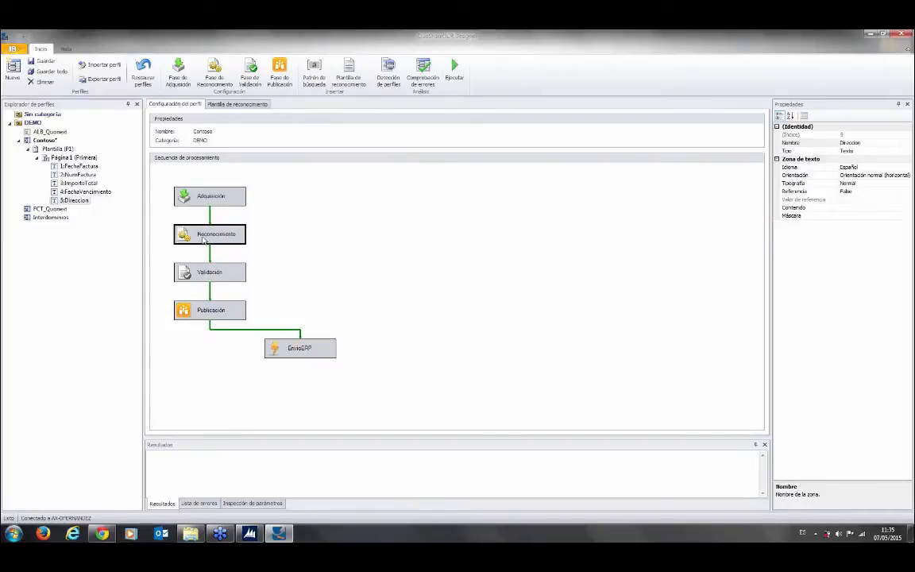
pyautogui.click(202, 274)
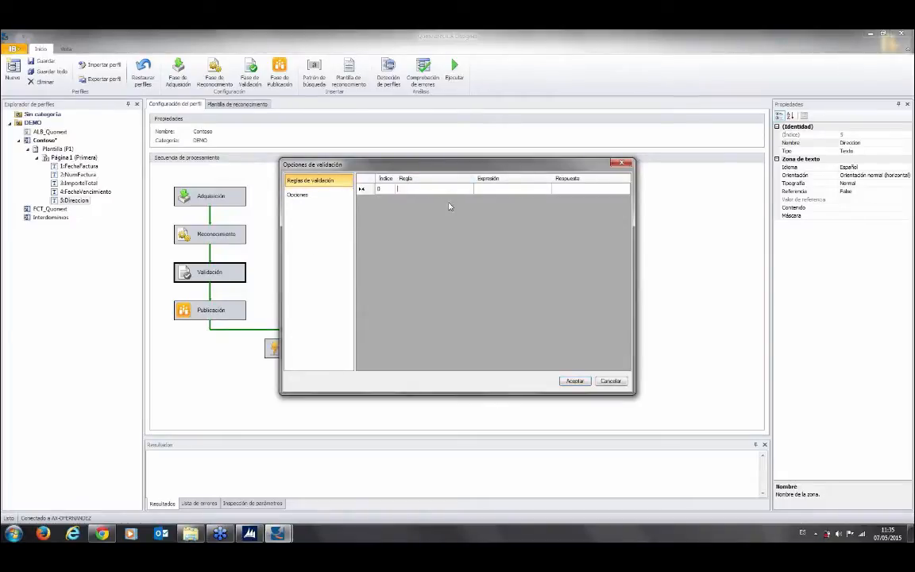
pyautogui.click(404, 188)
pyautogui.click(546, 188)
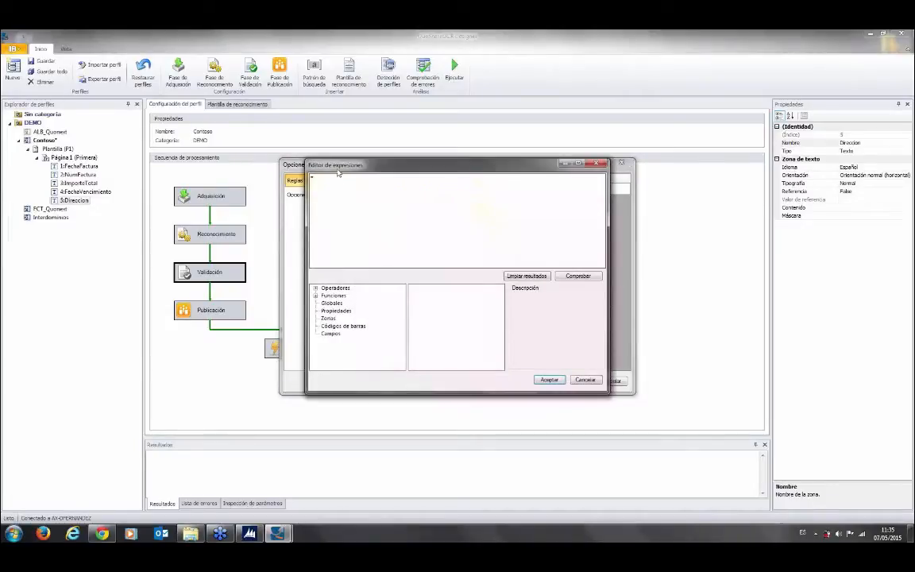
# Browse the zone functions for ImporteTotal, NumFactura and FechaFactura, expand Funciones, then cancel the editor.
pyautogui.moveTo(347, 165); pyautogui.dragTo(462, 119)
pyautogui.click(443, 271)
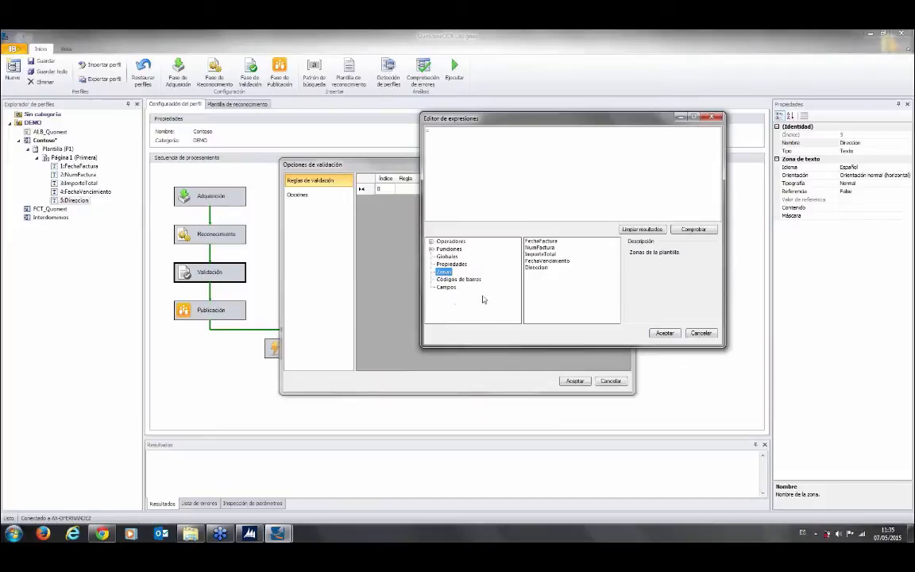
pyautogui.click(538, 254)
pyautogui.click(540, 248)
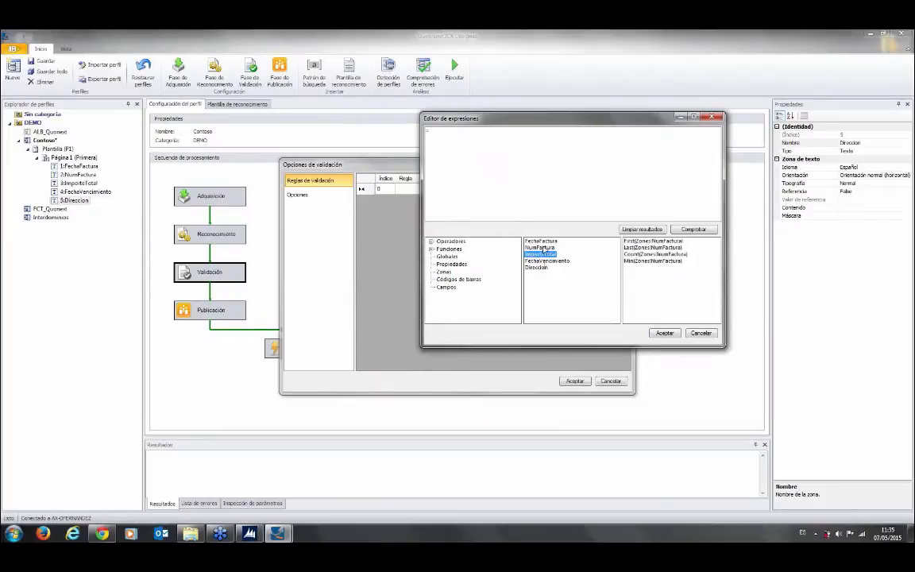
pyautogui.click(545, 242)
pyautogui.click(545, 248)
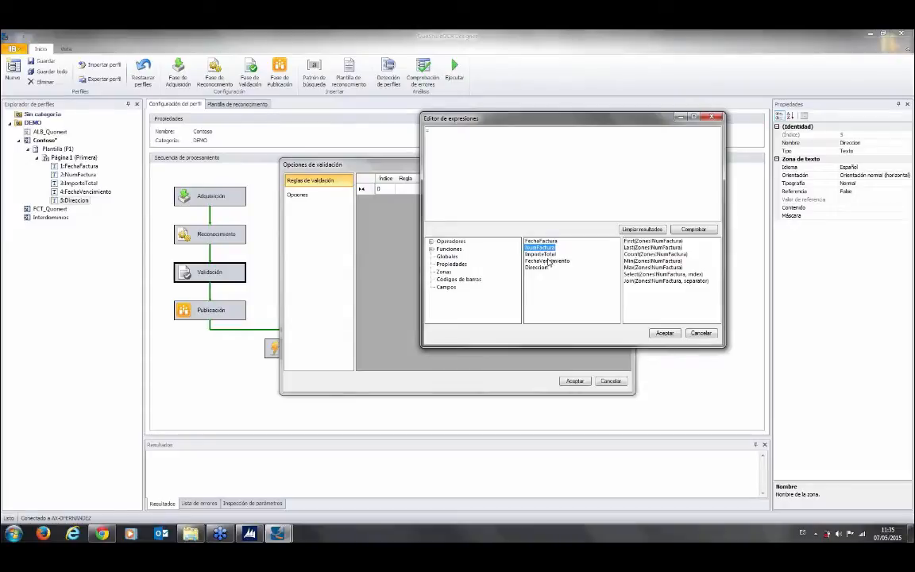
pyautogui.click(547, 255)
pyautogui.click(545, 240)
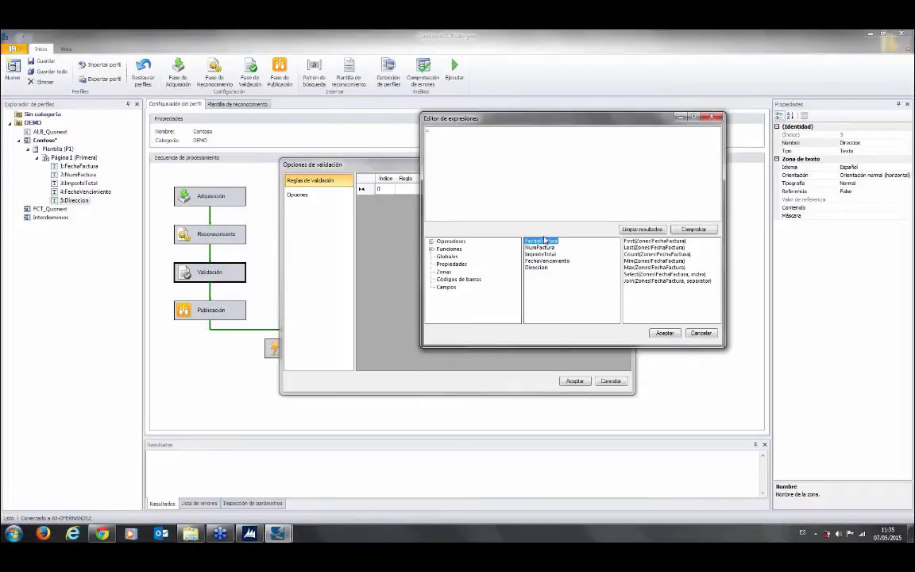
pyautogui.click(430, 249)
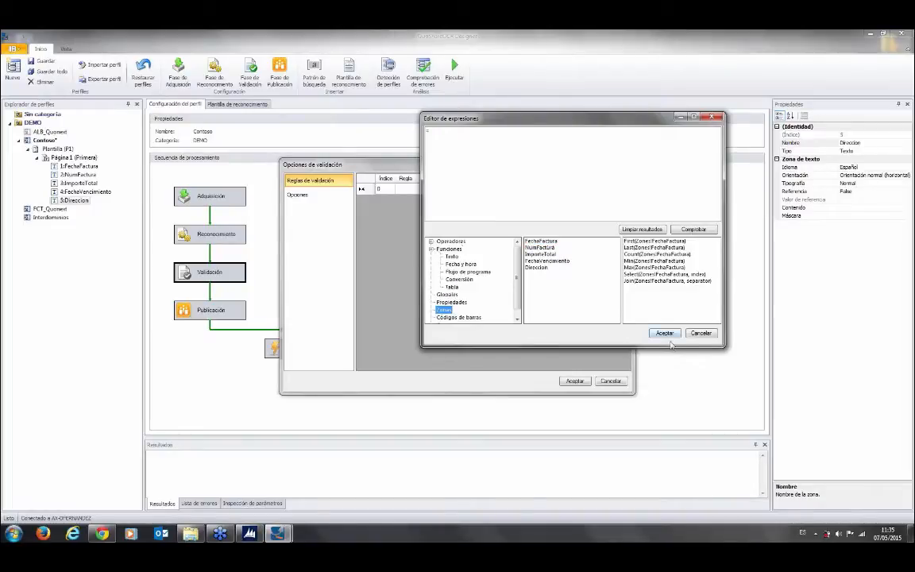
pyautogui.click(708, 335)
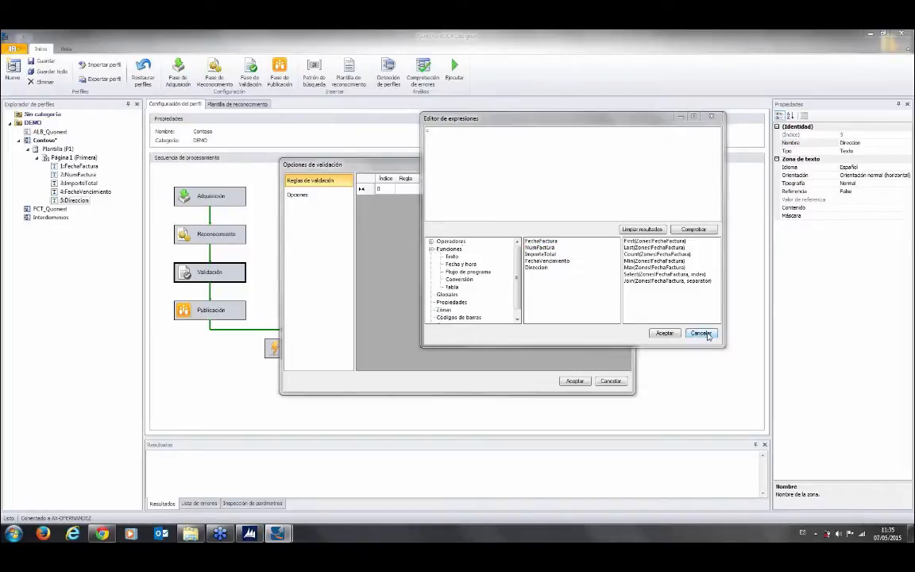
pyautogui.click(708, 334)
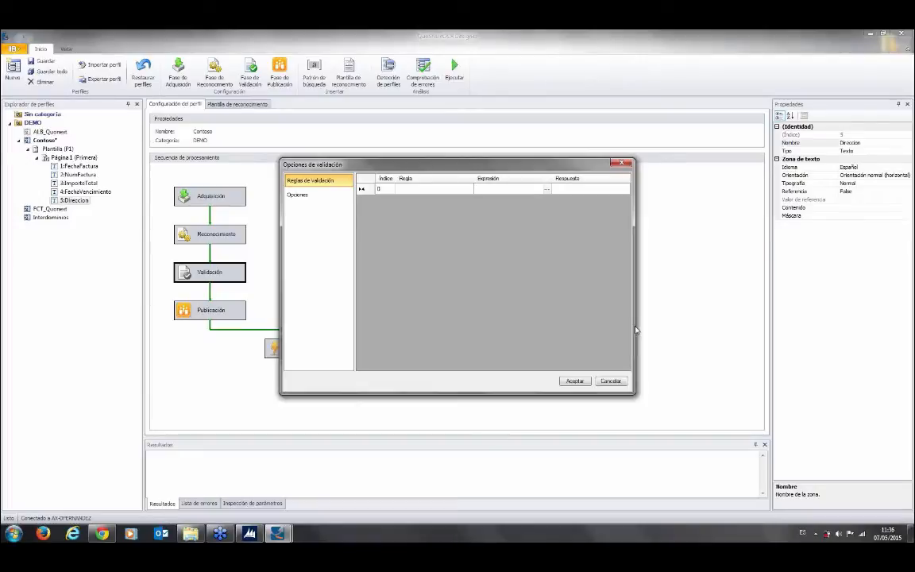
# Show rule 0's Respuesta options: Generar error, Requerir revisión, Deshabilitar.
pyautogui.click(608, 188)
pyautogui.click(626, 188)
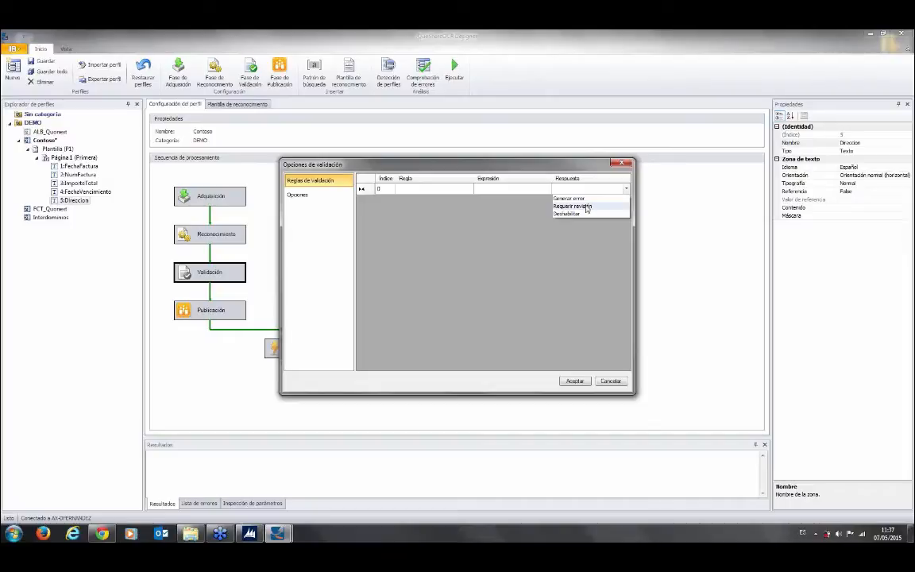
# Name validation rule 0 'importe total incorrecto'.
pyautogui.click(450, 190)
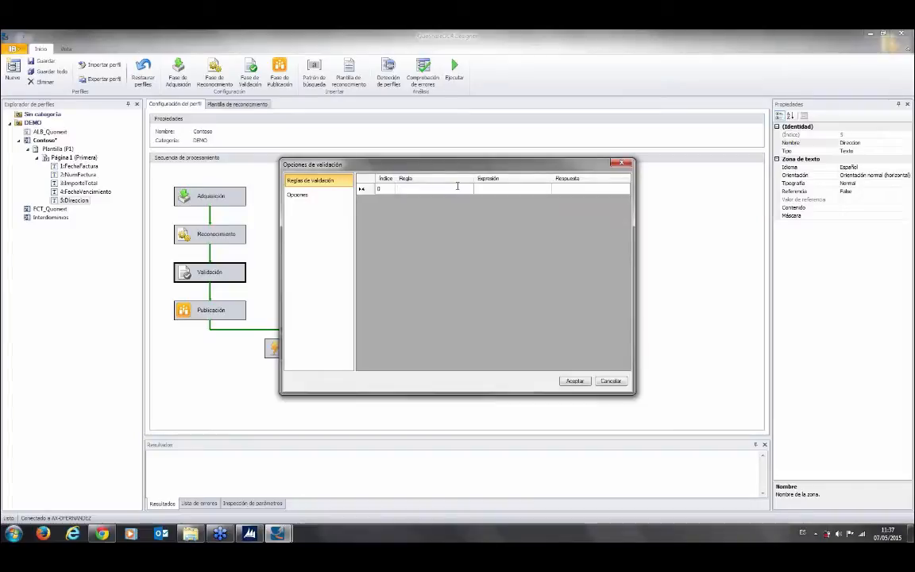
pyautogui.write('import')
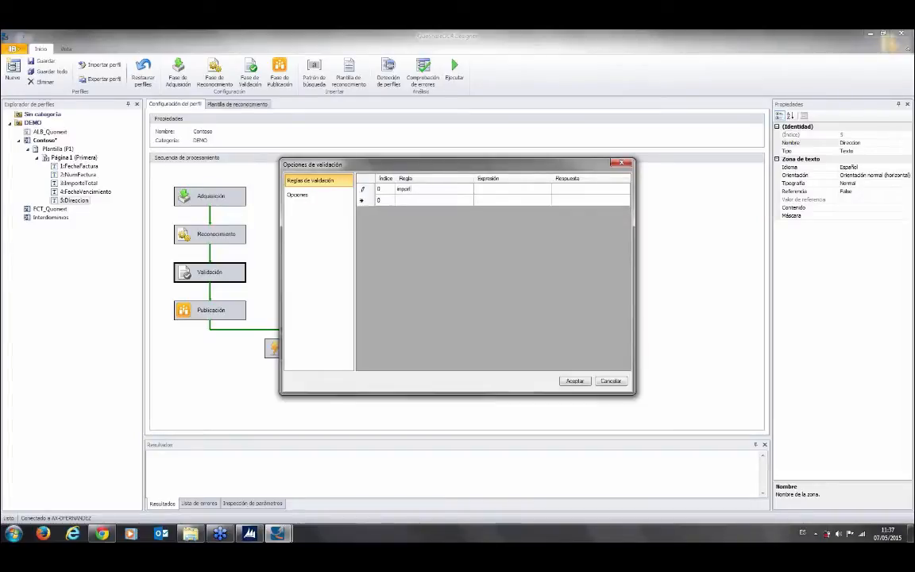
pyautogui.write('e (total impoec')
pyautogui.press('BackSpace')
pyautogui.press('BackSpace')
pyautogui.write('cto')
# Set the rule's expression to First(Zones!ImporteTotal).
pyautogui.click(520, 190)
pyautogui.click(547, 190)
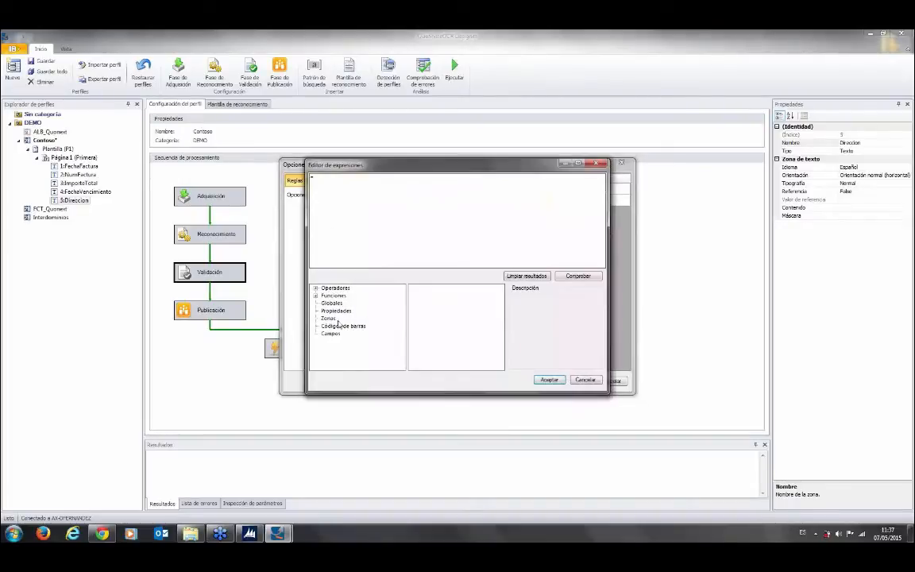
pyautogui.click(328, 317)
pyautogui.click(424, 300)
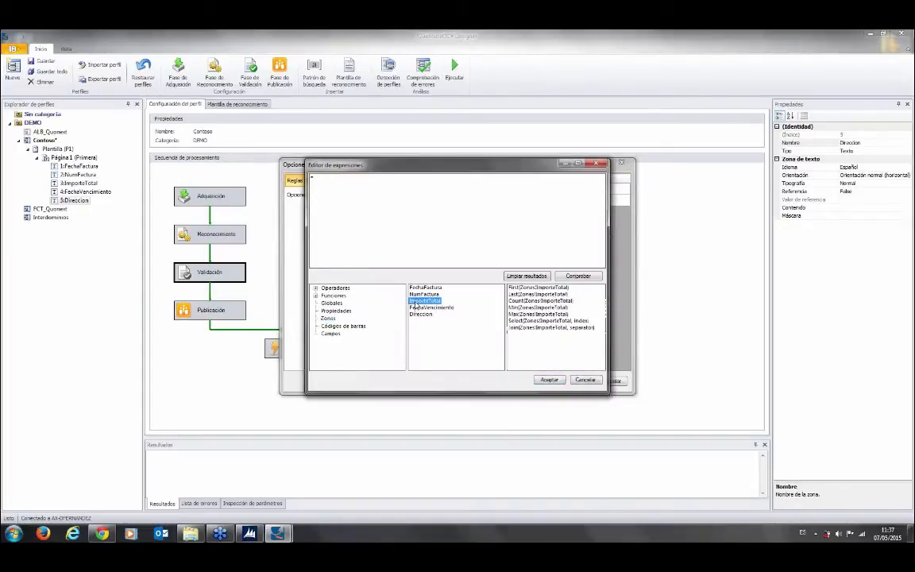
pyautogui.click(513, 287)
pyautogui.doubleClick(513, 287)
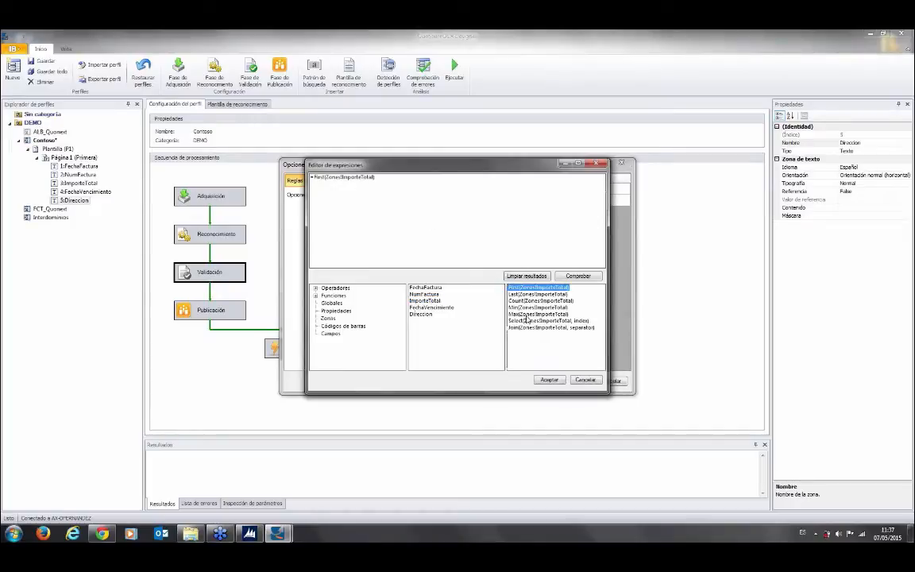
pyautogui.click(537, 379)
# Set the rule's response to Requerir revisión.
pyautogui.click(561, 189)
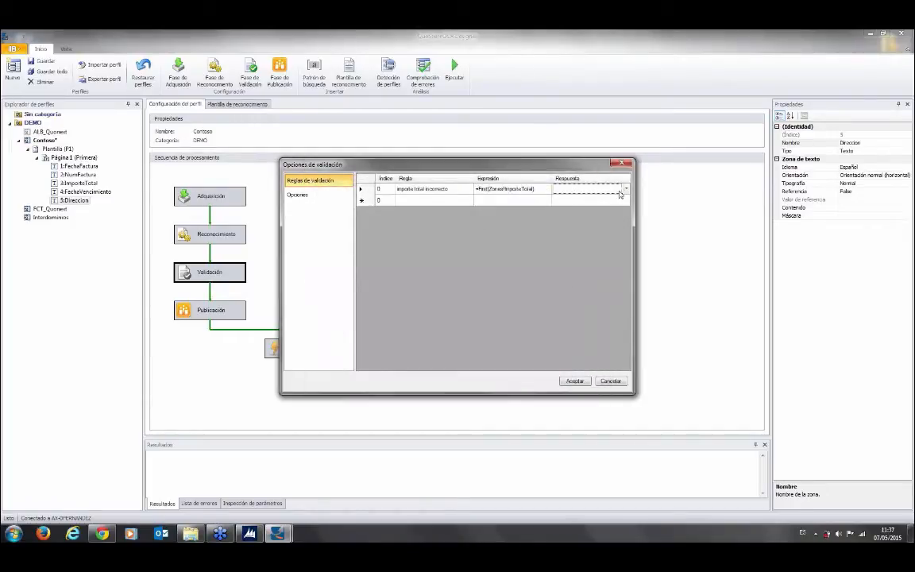
pyautogui.click(561, 189)
pyautogui.click(562, 206)
# Leave Requerir siempre revisión off, cancel the validation options, and select the Publicación step.
pyautogui.click(299, 195)
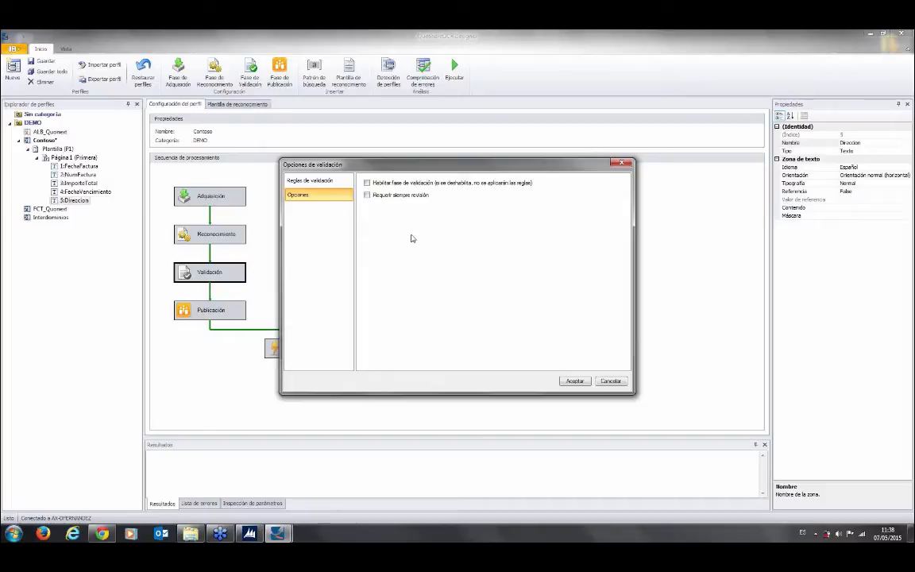
pyautogui.click(381, 197)
pyautogui.click(381, 197)
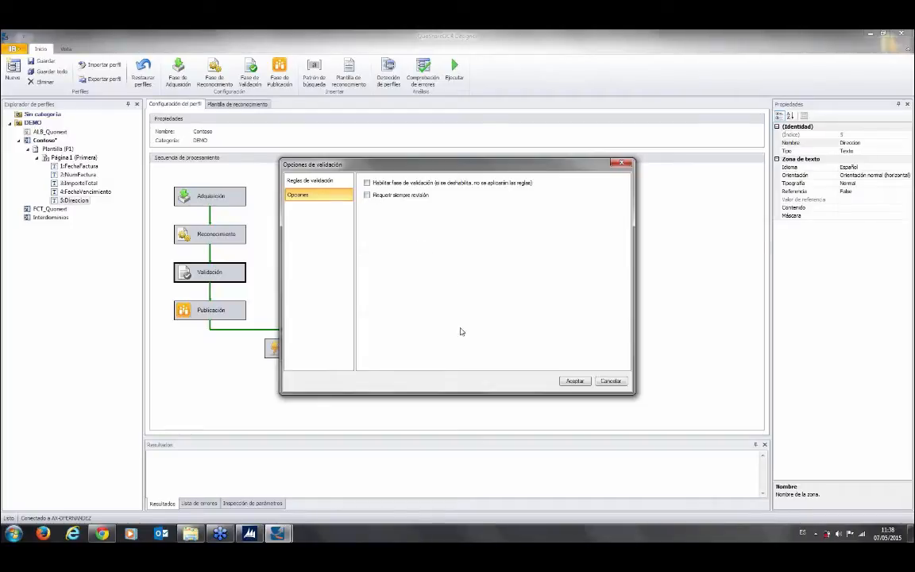
pyautogui.click(610, 382)
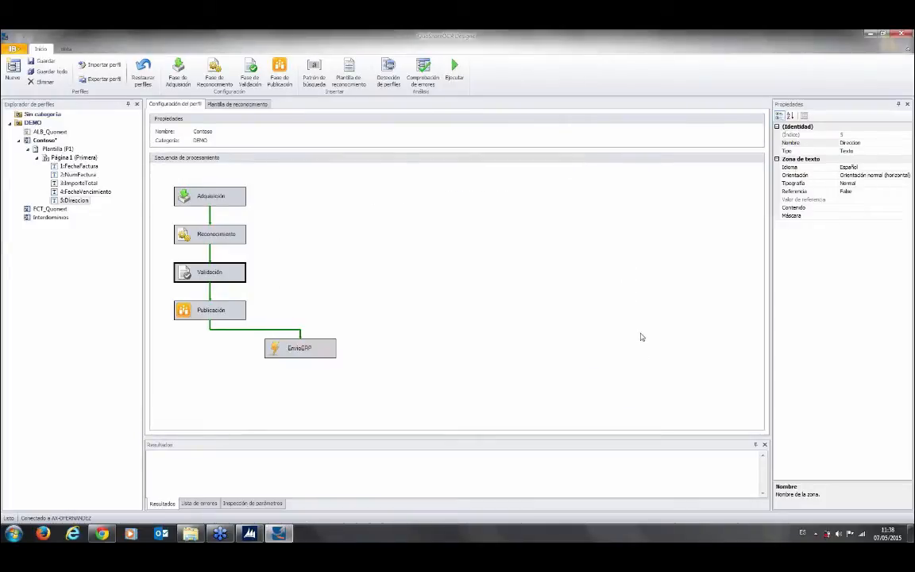
pyautogui.click(199, 314)
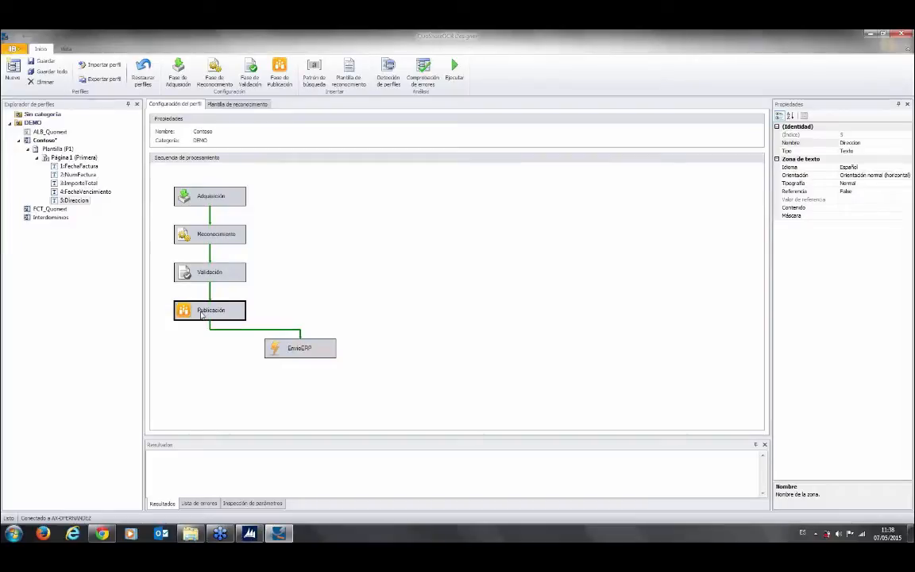
# Open the Publicación options, select the SharePoint site URL, and bring up the browser's supplier library.
pyautogui.doubleClick(202, 313)
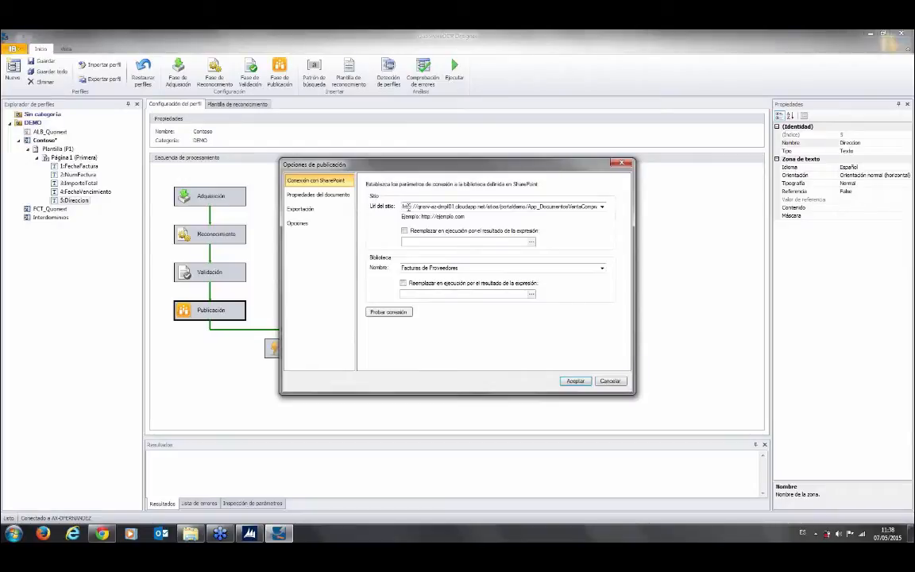
pyautogui.doubleClick(476, 206)
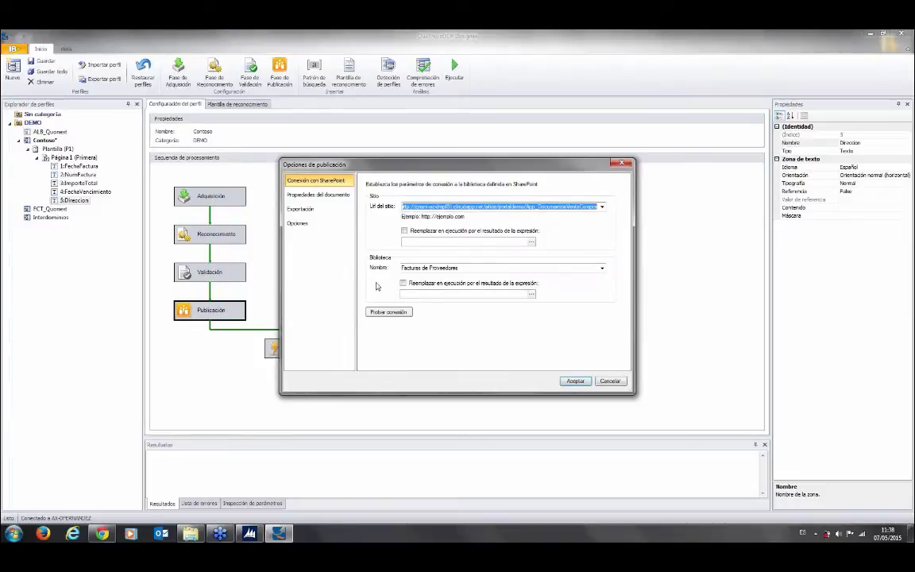
pyautogui.click(103, 534)
# Look over the supplier invoices in SharePoint's Facturas de Proveedores library, then come back to the designer.
pyautogui.click(101, 485)
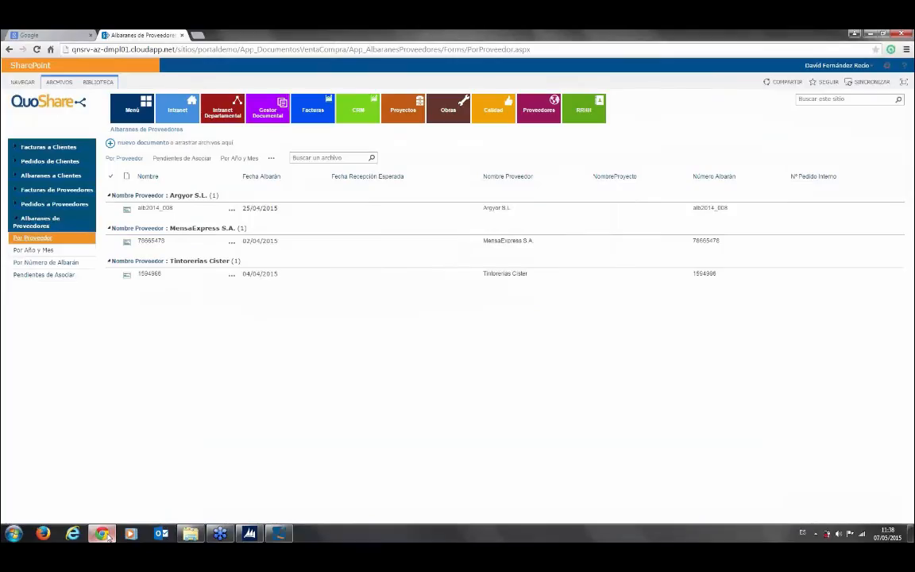
pyautogui.click(57, 191)
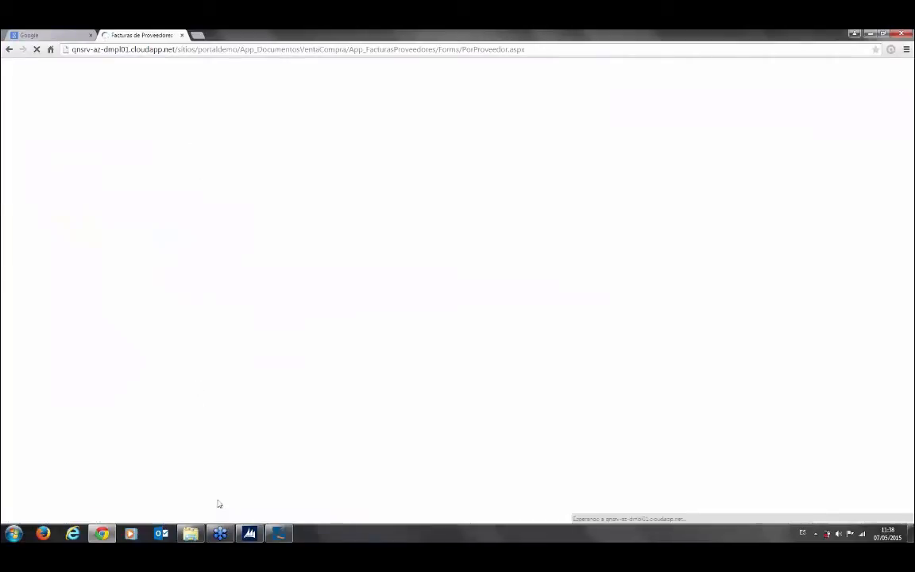
pyautogui.moveTo(220, 533)
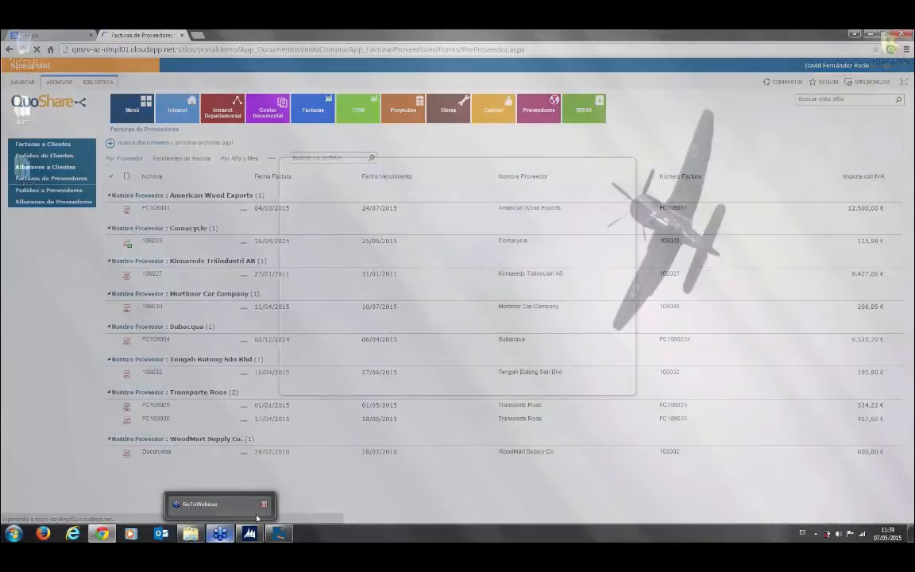
pyautogui.click(257, 514)
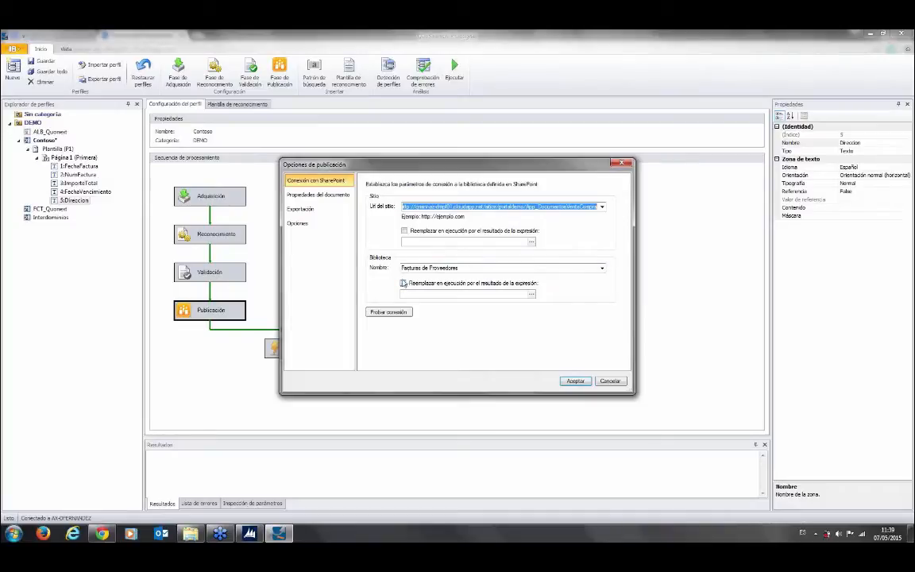
pyautogui.click(403, 283)
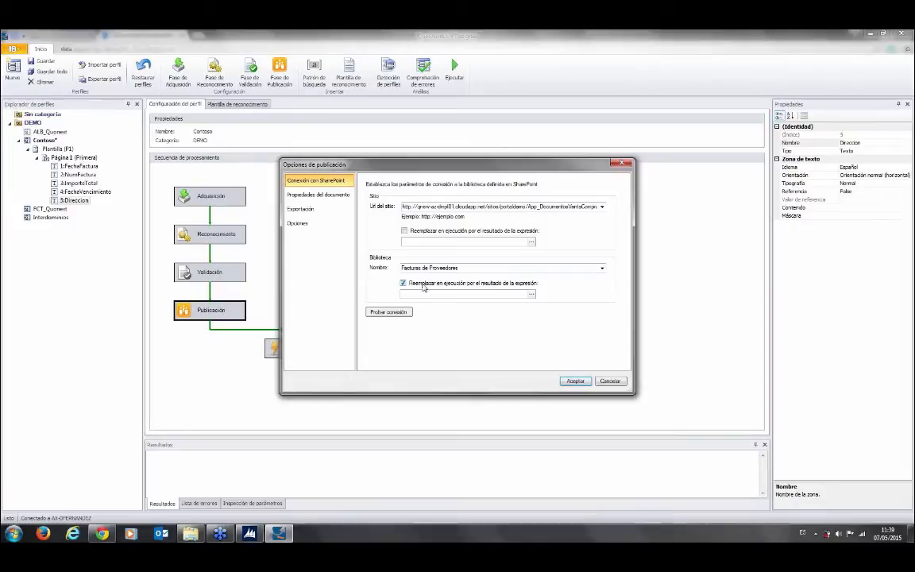
pyautogui.click(531, 294)
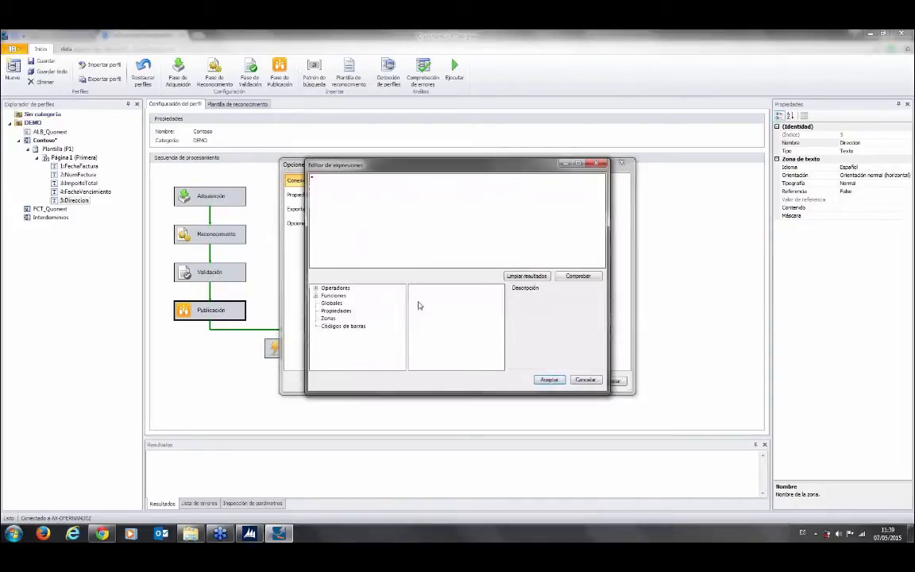
pyautogui.click(328, 318)
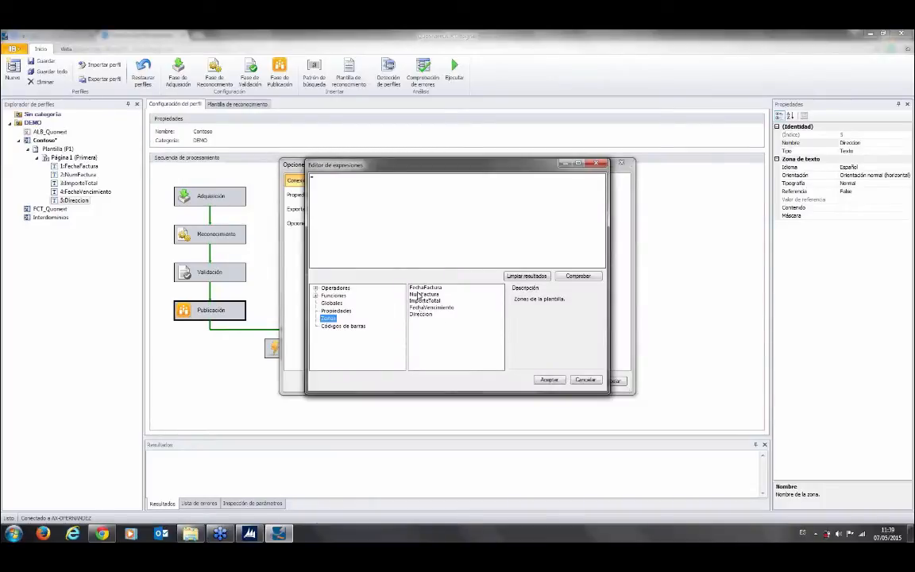
pyautogui.click(424, 300)
pyautogui.click(516, 287)
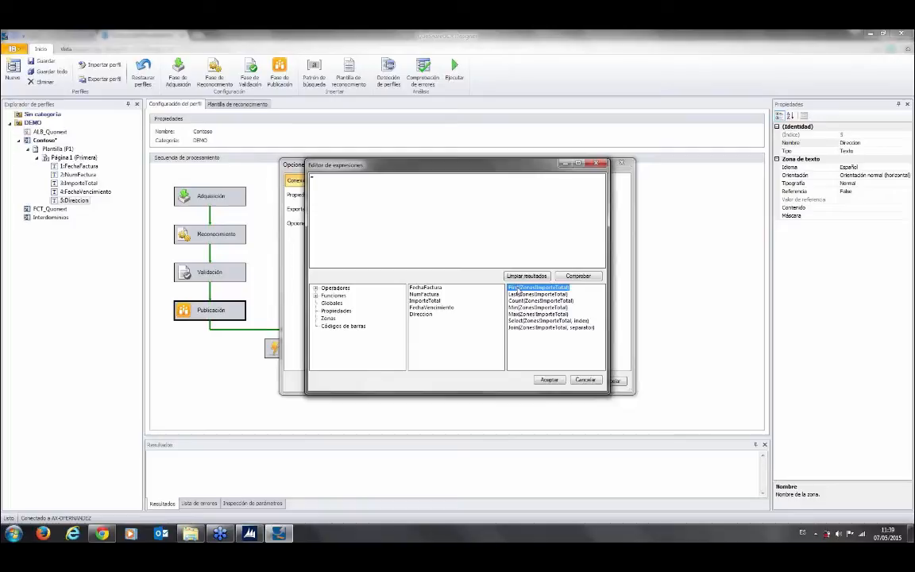
pyautogui.click(585, 380)
pyautogui.click(403, 283)
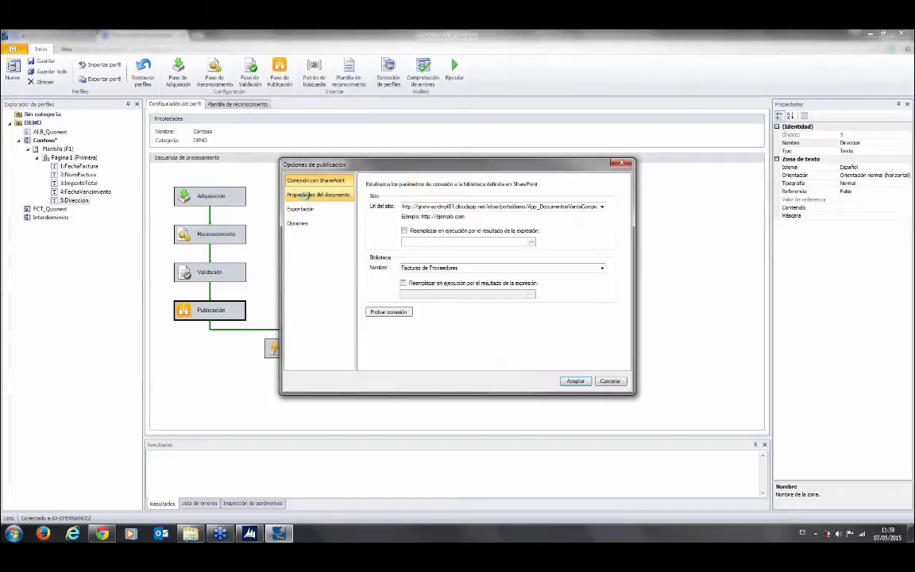
# Confirm Importe con IVA stays mapped to ImporteTotal, check the export settings, and cancel the publishing options.
pyautogui.click(305, 196)
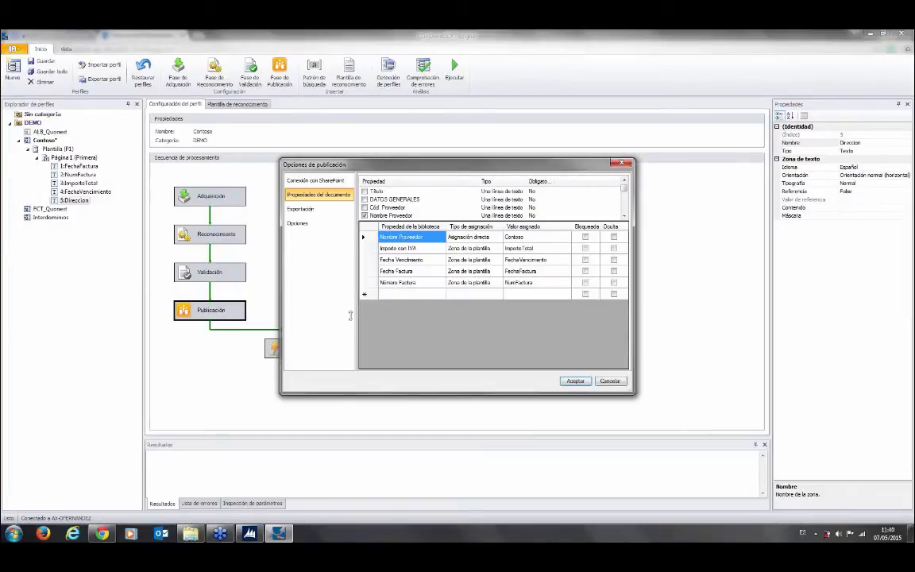
pyautogui.click(103, 534)
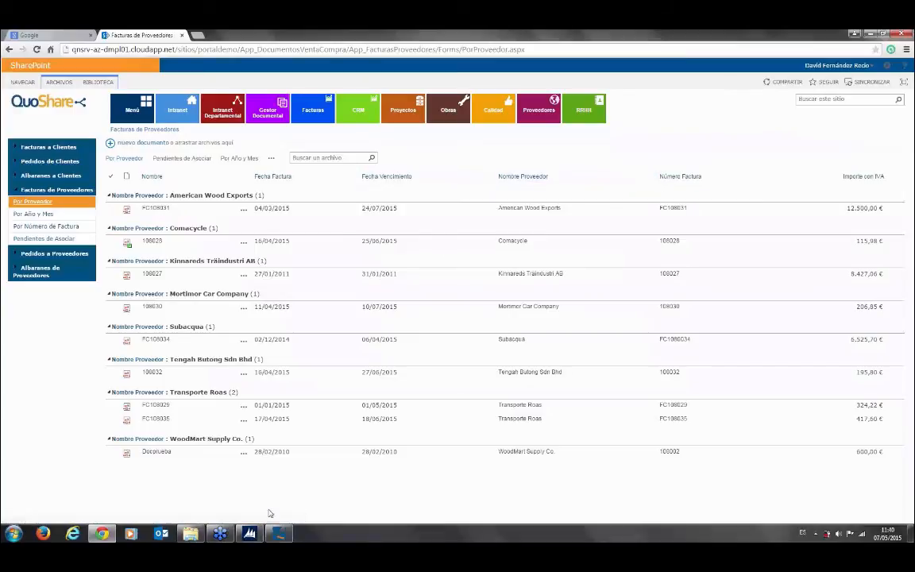
pyautogui.click(277, 533)
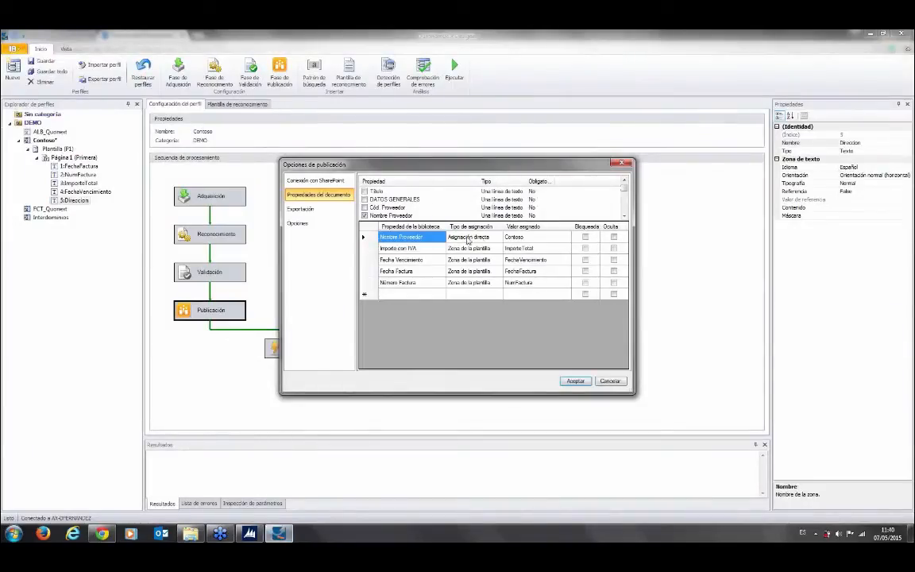
pyautogui.click(552, 249)
pyautogui.click(566, 249)
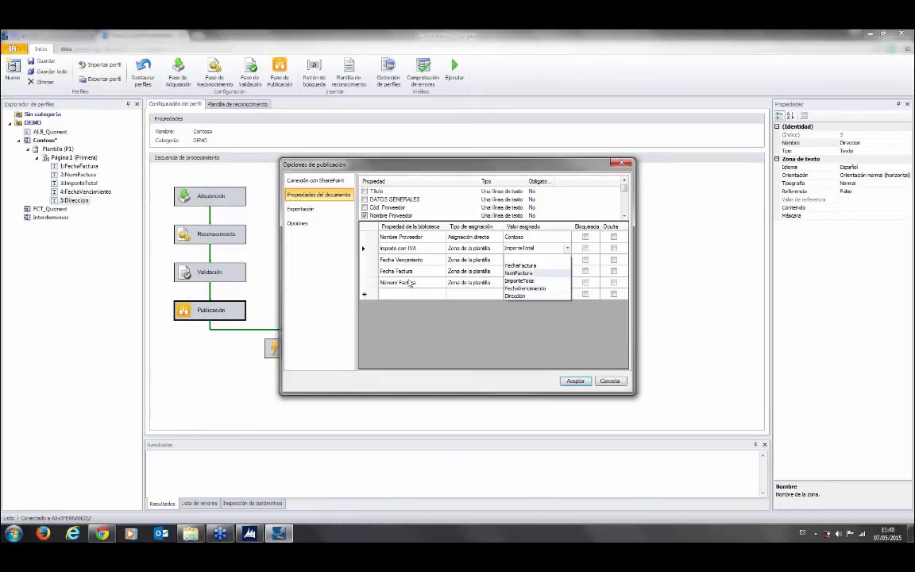
pyautogui.click(516, 250)
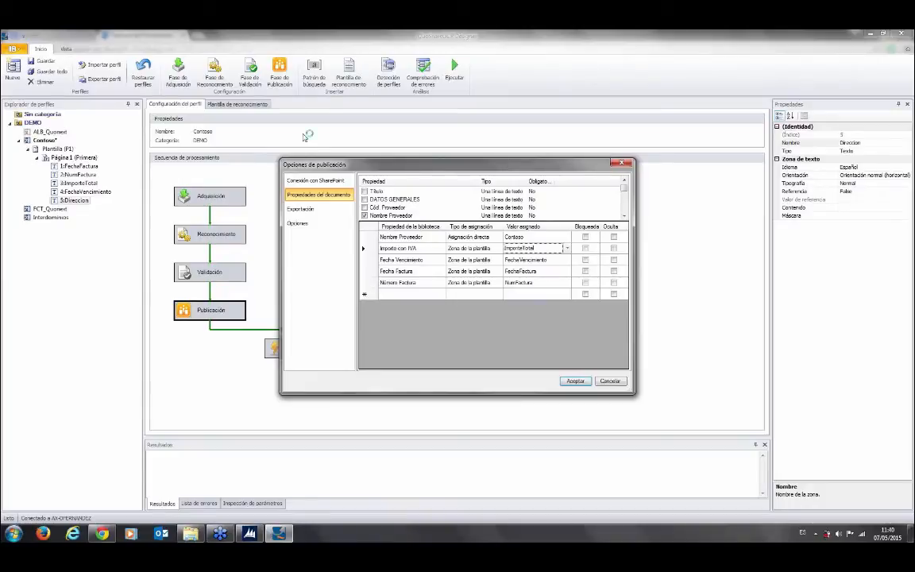
pyautogui.click(302, 208)
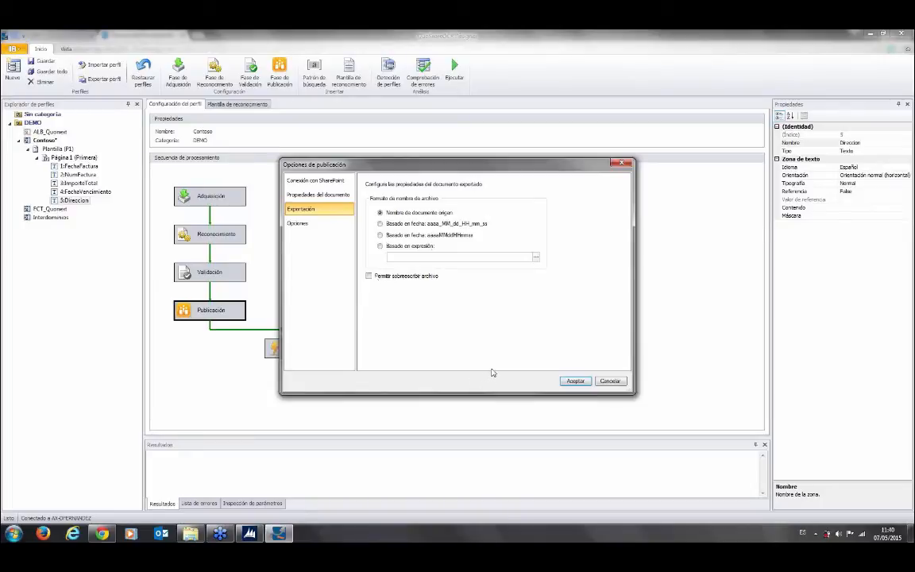
pyautogui.click(610, 381)
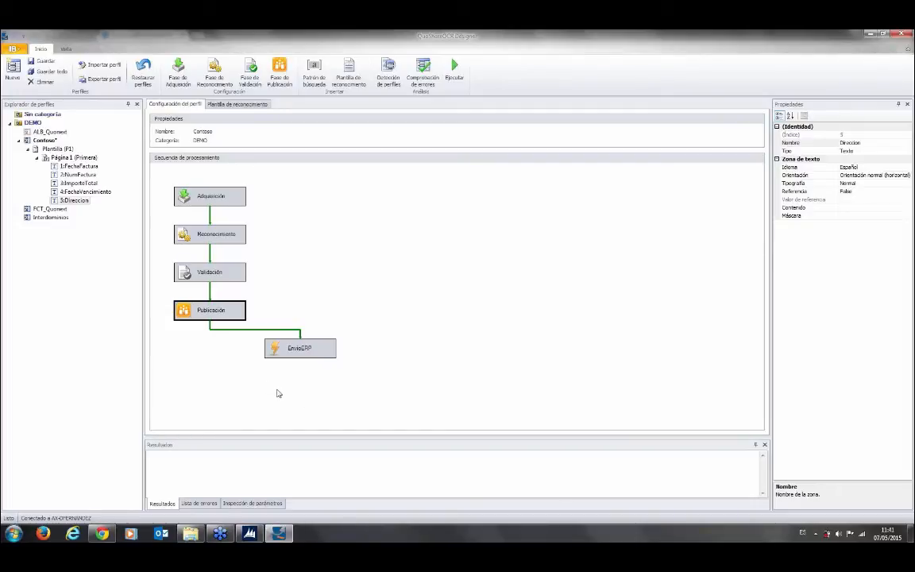
# Show the EnvioERP action's Dynamics NAV connection: port 7047, company CRONUS España S.A., QuoShareOCR service.
pyautogui.click(295, 355)
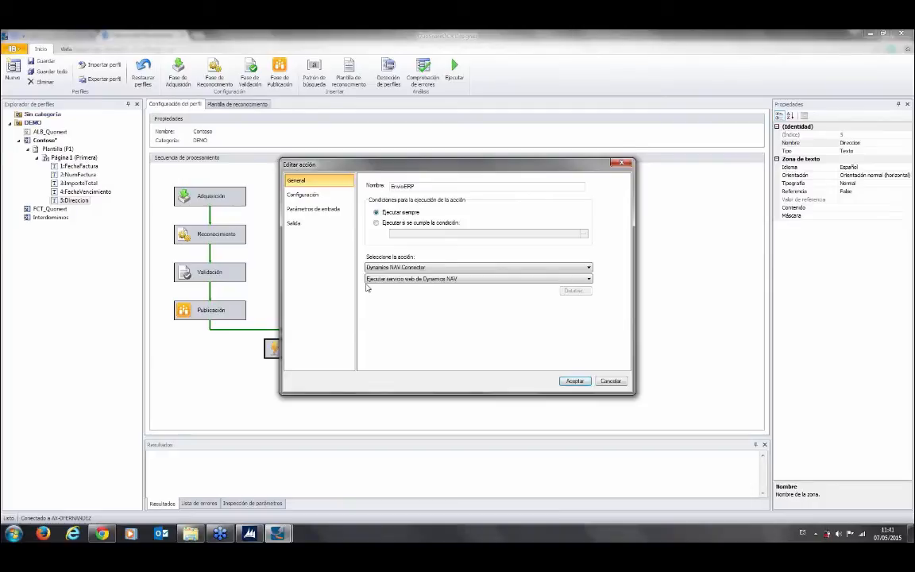
pyautogui.click(298, 198)
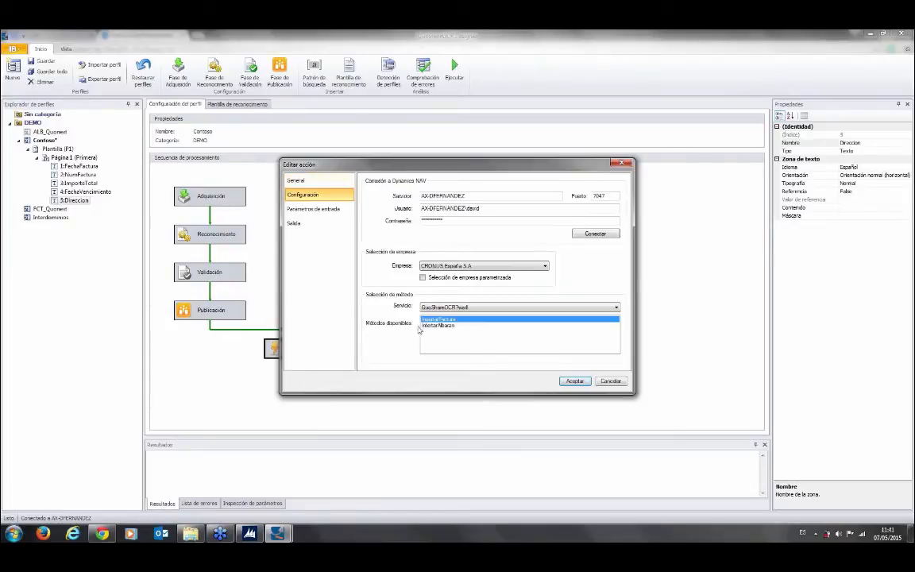
pyautogui.click(250, 533)
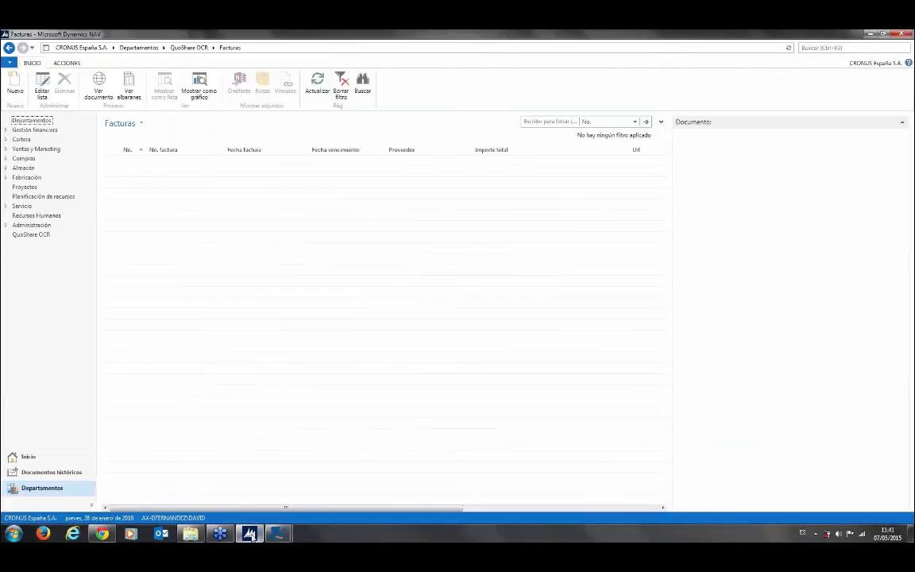
pyautogui.click(31, 234)
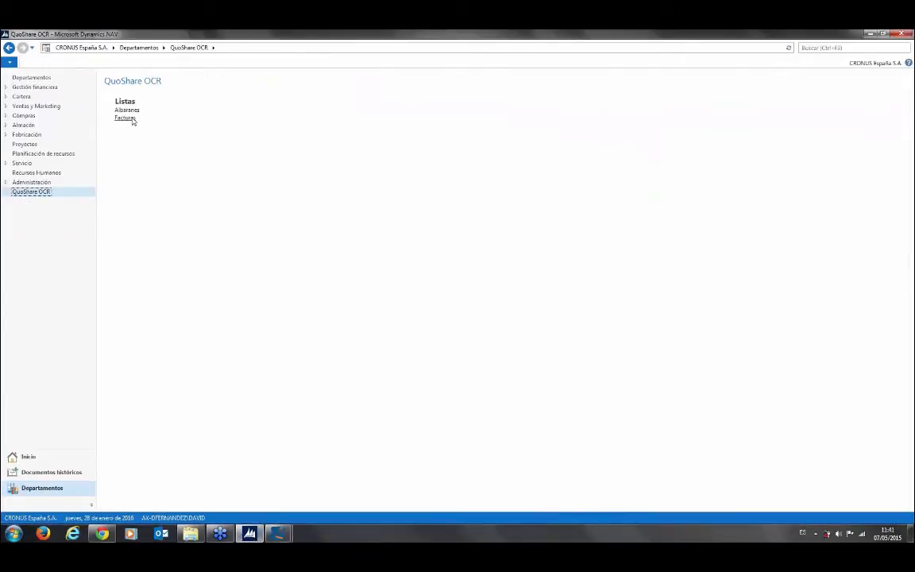
pyautogui.moveTo(246, 533)
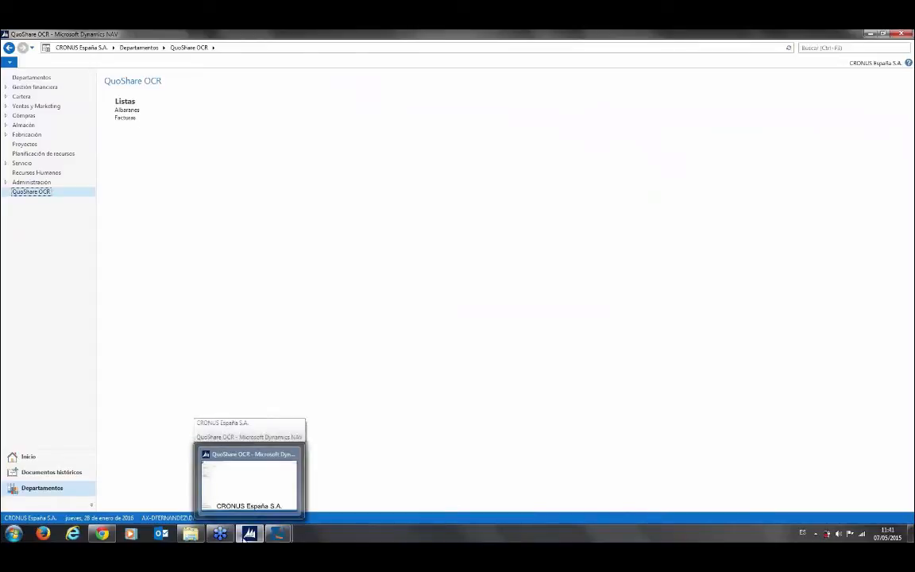
pyautogui.moveTo(278, 534)
pyautogui.click(309, 493)
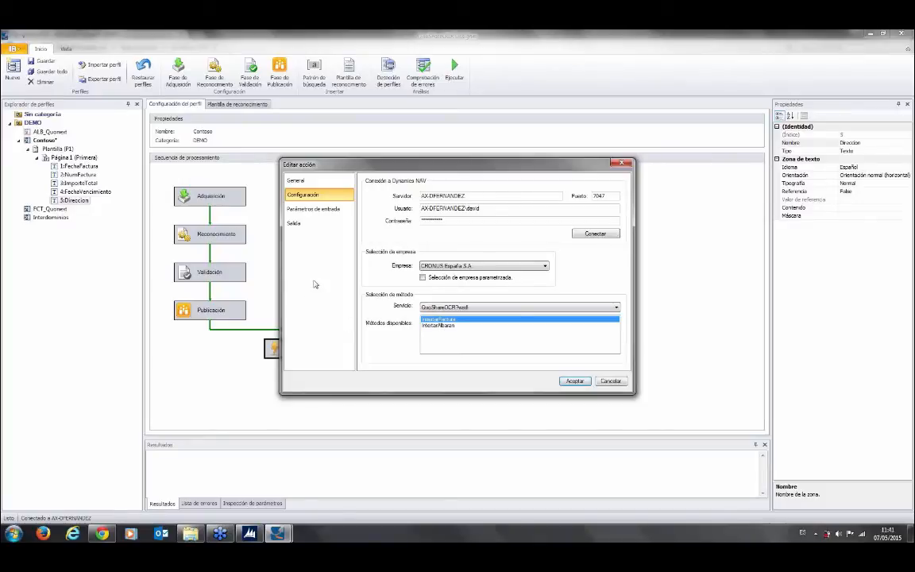
# Review the EnvioERP input parameters grid and cancel the action editor without saving.
pyautogui.click(314, 208)
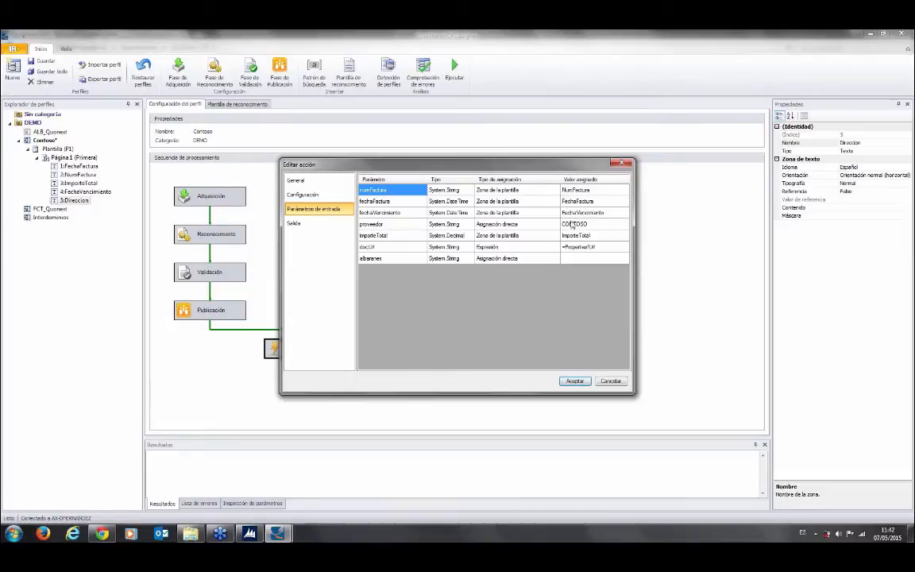
pyautogui.click(612, 383)
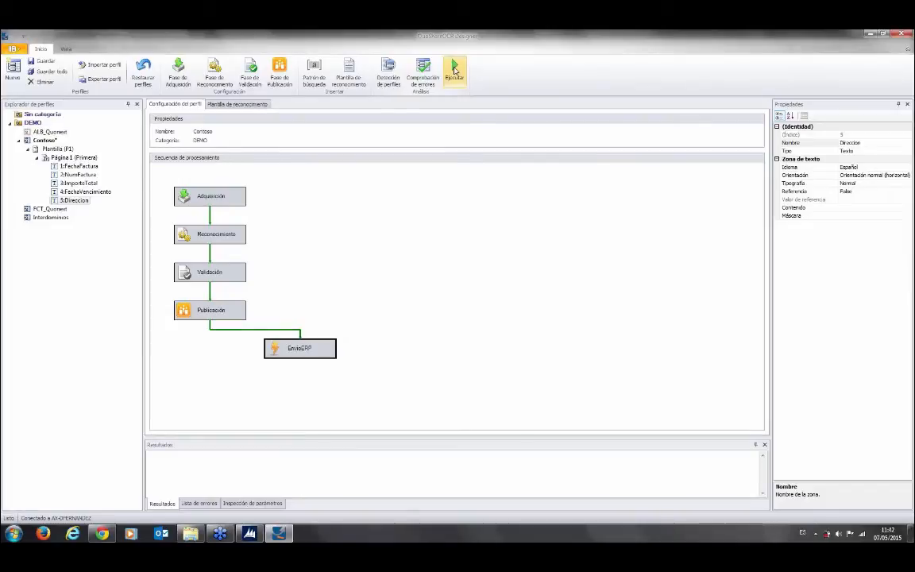
# Test-run the Contoso profile on FACTURA_8106.jpg from the HH > Facturas Contoso folder.
pyautogui.click(461, 72)
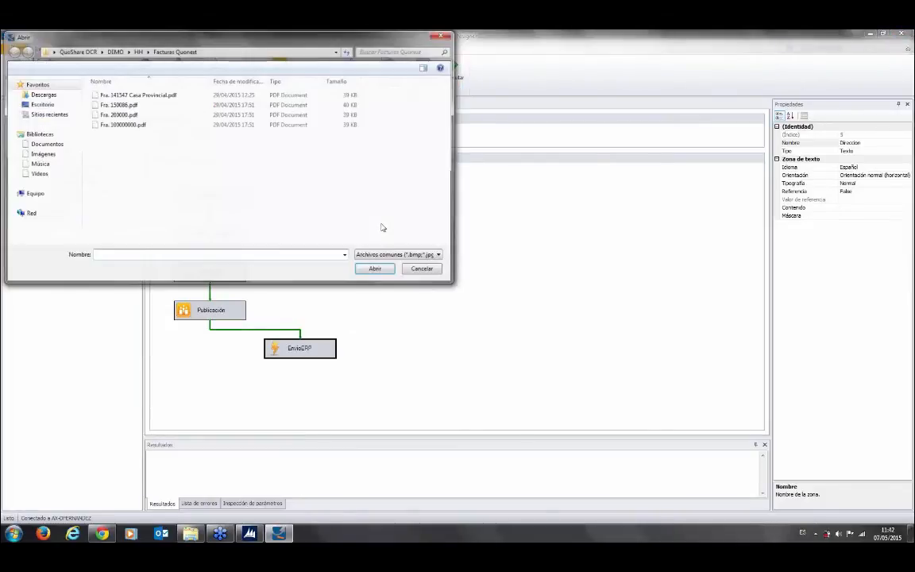
pyautogui.click(137, 50)
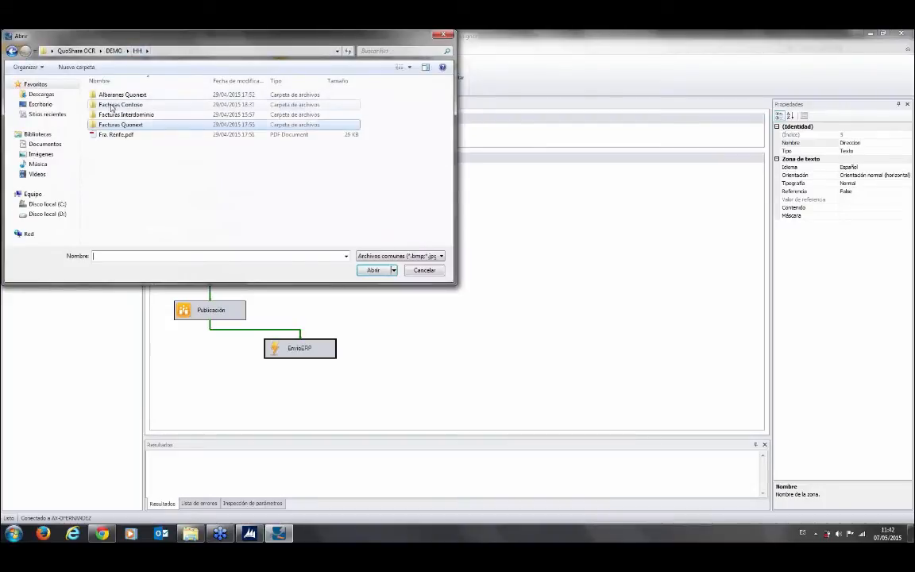
pyautogui.doubleClick(111, 99)
pyautogui.moveTo(112, 38); pyautogui.dragTo(559, 132)
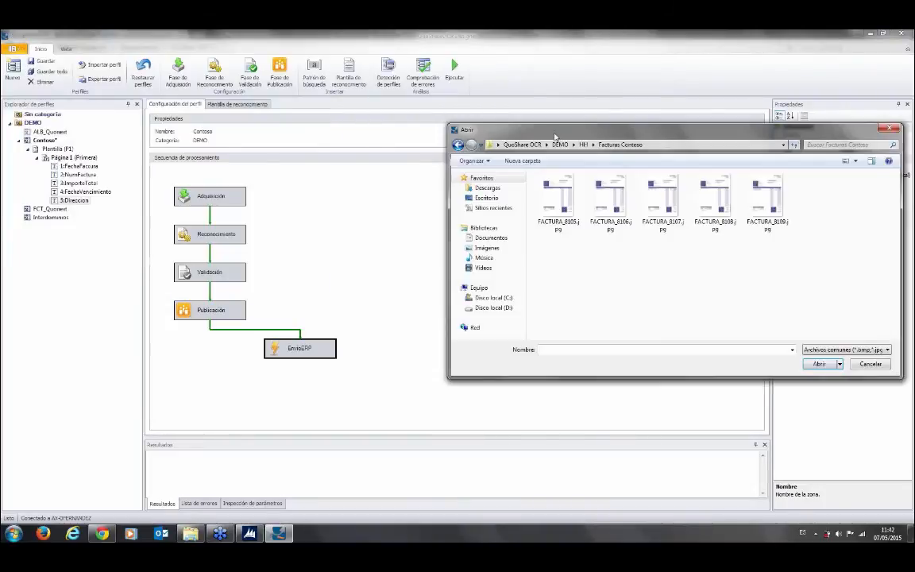
pyautogui.click(612, 199)
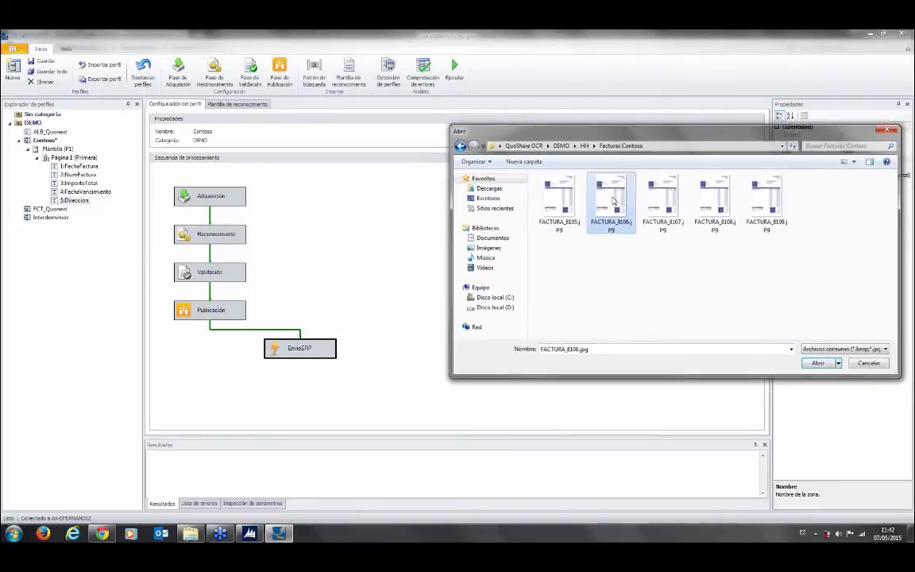
pyautogui.doubleClick(613, 199)
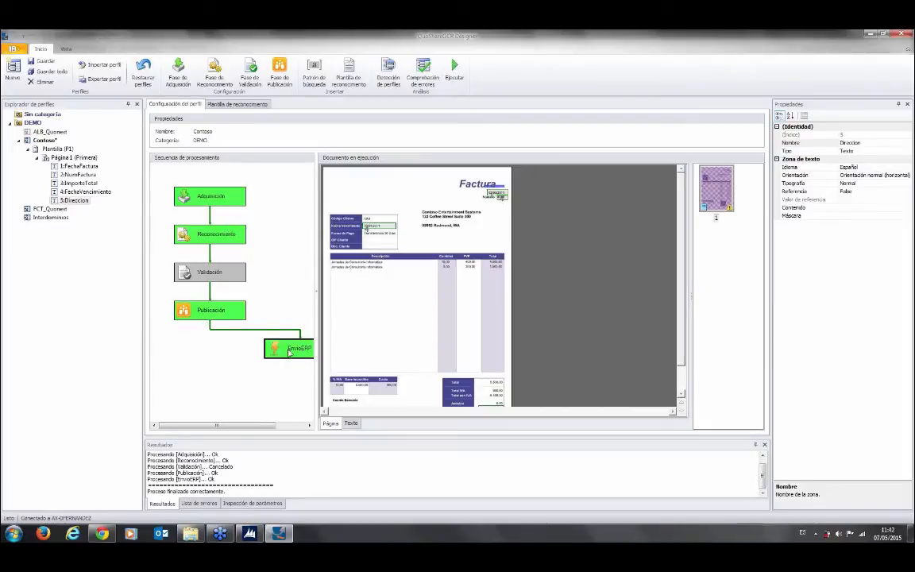
# Widen the document pane and compare the extracted text with the invoice page image.
pyautogui.moveTo(316, 357); pyautogui.dragTo(359, 358)
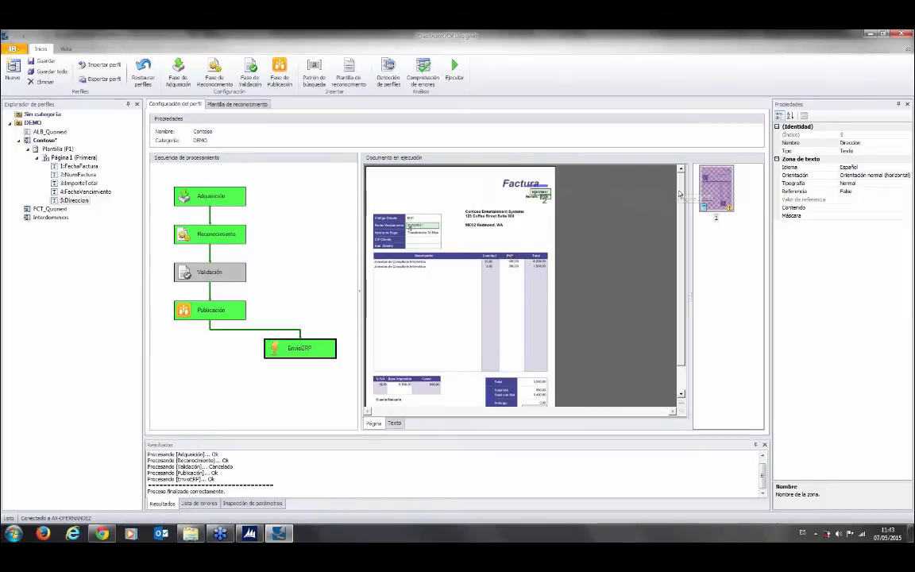
pyautogui.scroll(-1, 679, 193)
pyautogui.click(395, 424)
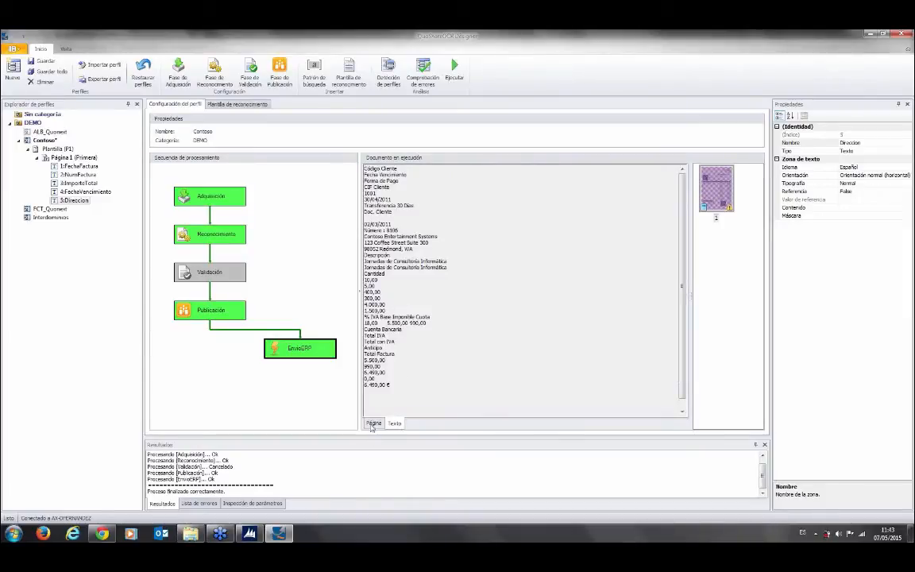
pyautogui.click(372, 424)
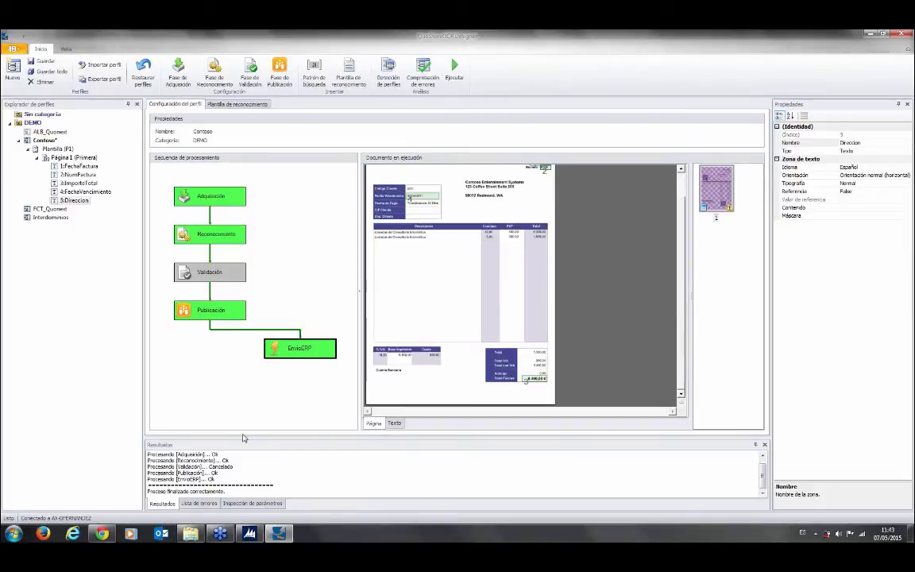
# Inspect the extracted zones: FechaFactura 02/03/2011, NumFactura 8106 and ImporteTotal 6490,00.
pyautogui.moveTo(243, 437); pyautogui.dragTo(243, 373)
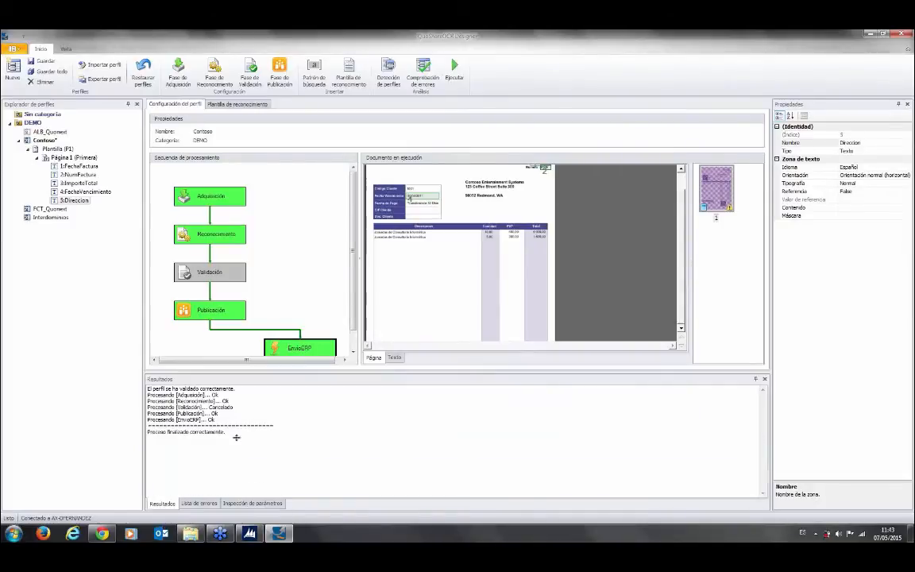
pyautogui.click(252, 503)
pyautogui.click(151, 418)
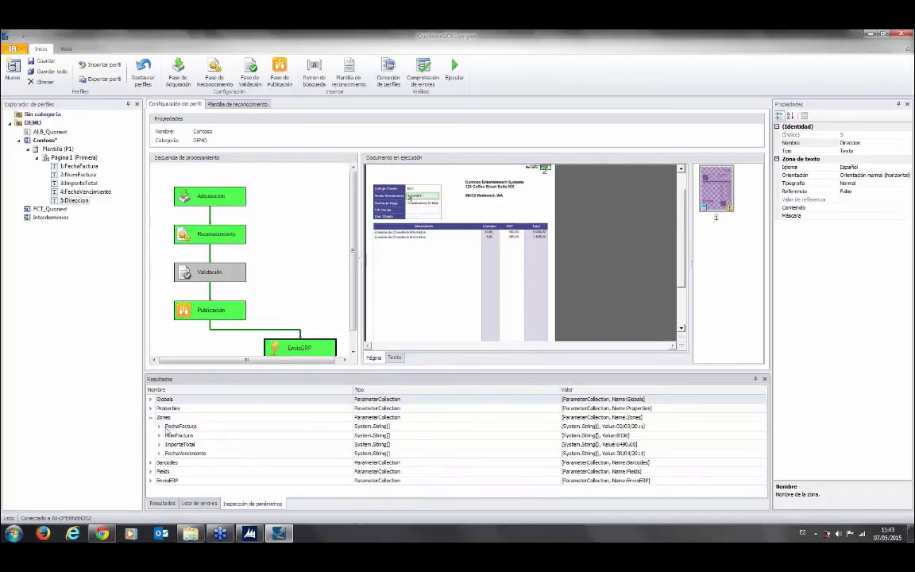
pyautogui.doubleClick(179, 426)
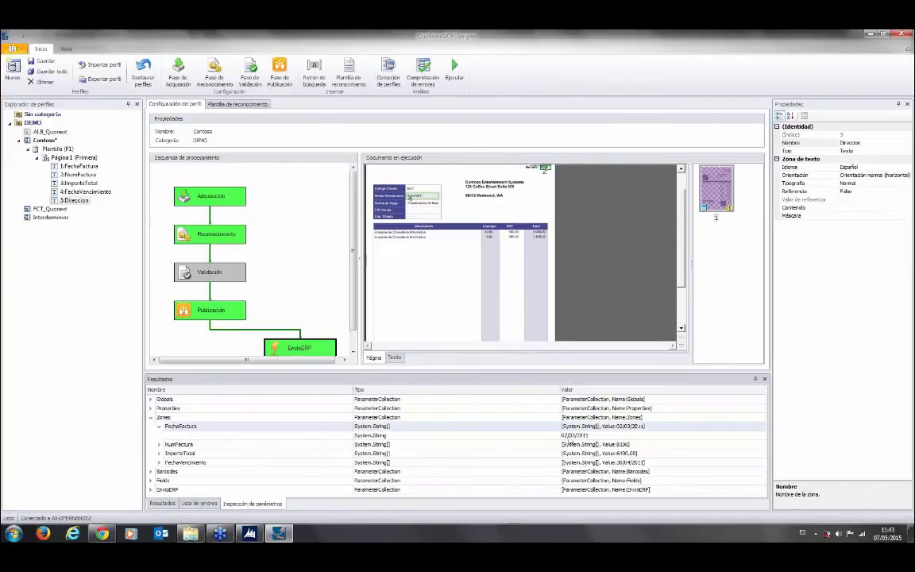
pyautogui.doubleClick(170, 445)
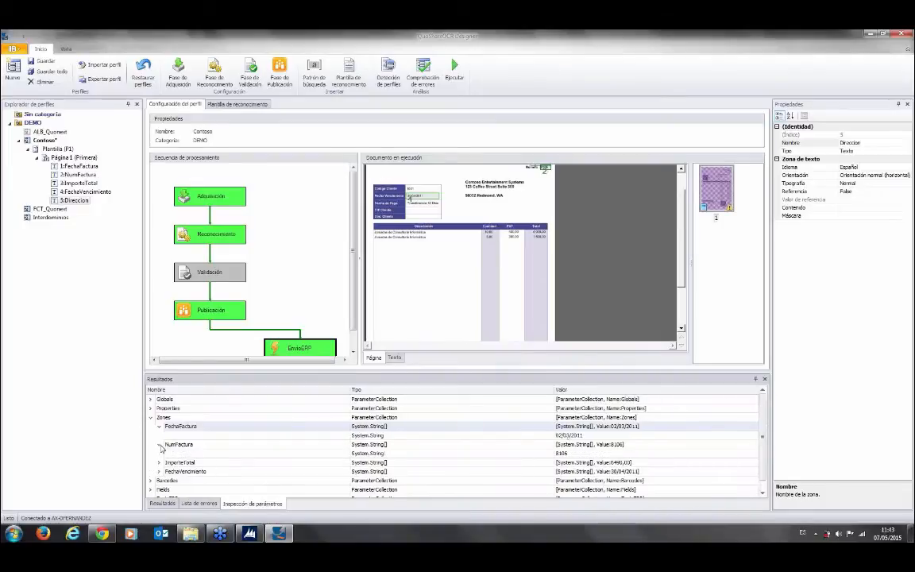
pyautogui.click(160, 463)
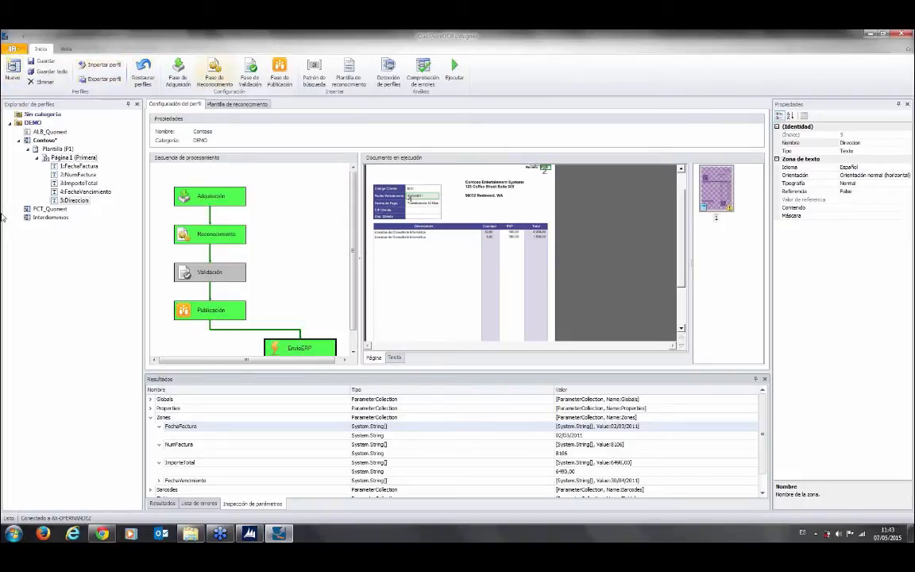
# Switch to FCT_Quonext, view its four-zone Plantilla (P1) template, then its processing sequence.
pyautogui.click(50, 208)
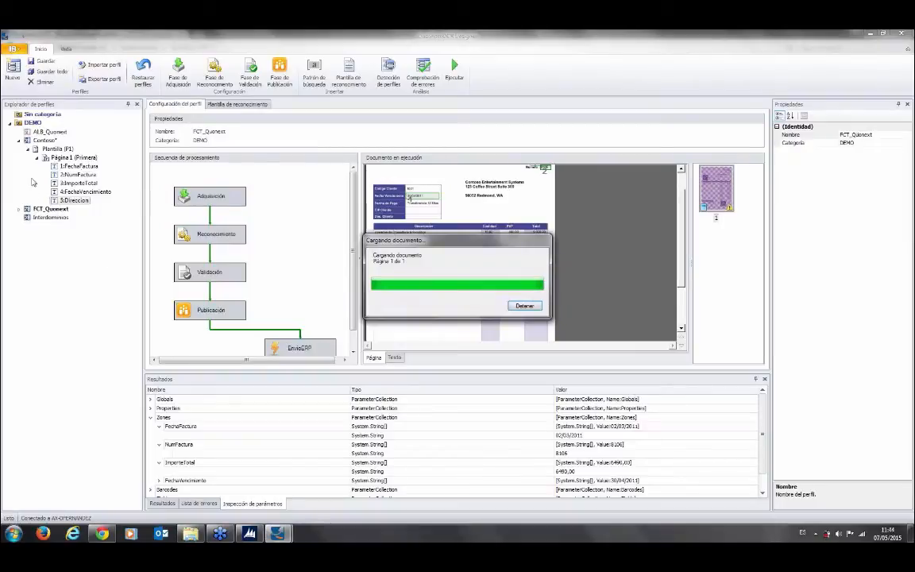
pyautogui.click(18, 139)
pyautogui.click(19, 149)
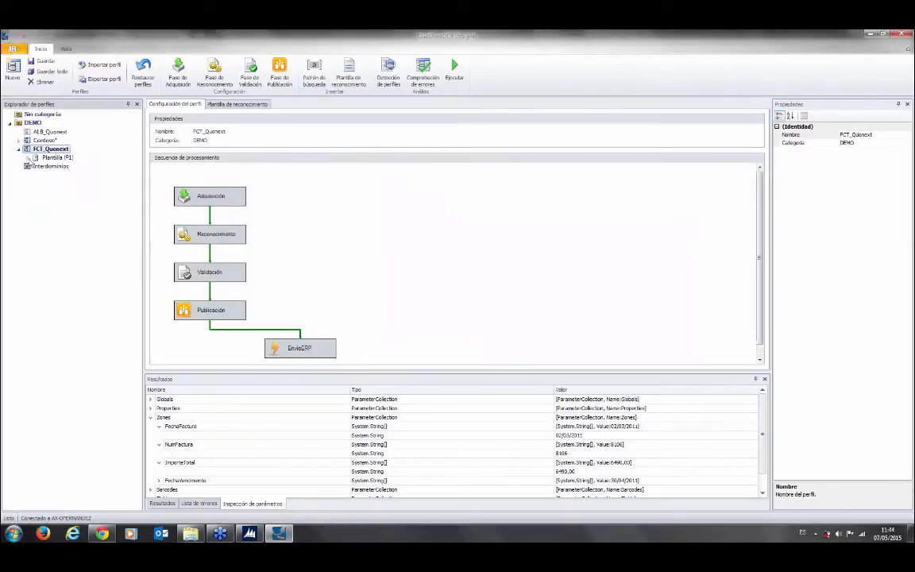
pyautogui.click(28, 157)
pyautogui.click(57, 158)
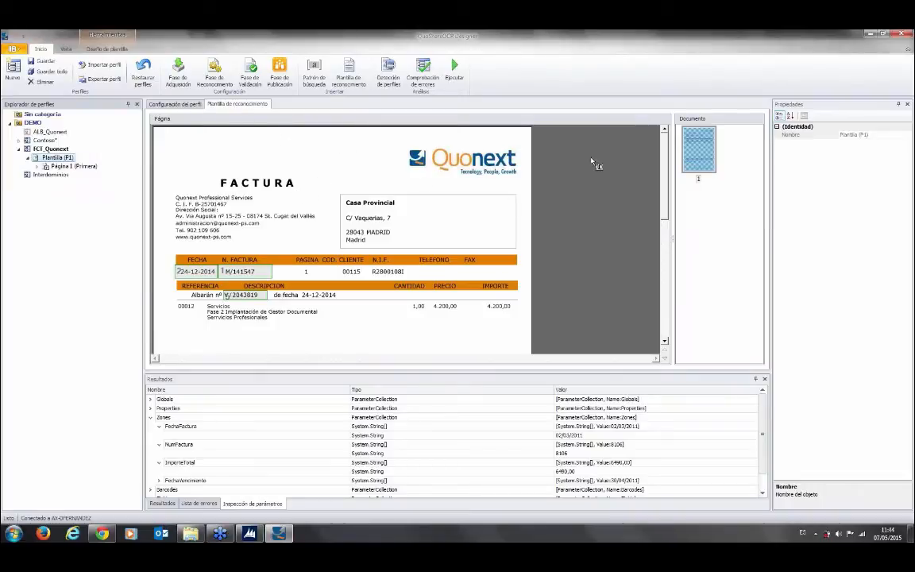
pyautogui.moveTo(666, 159); pyautogui.dragTo(667, 248)
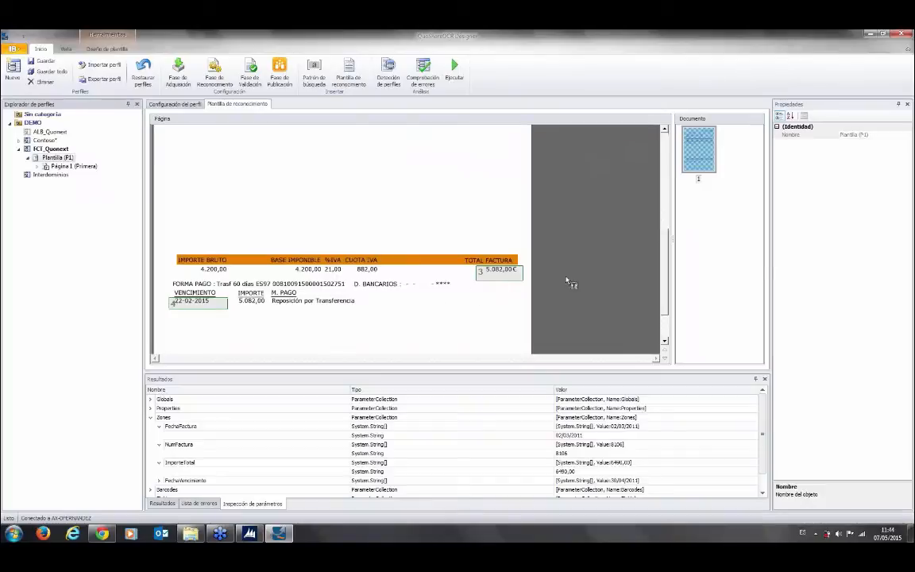
pyautogui.scroll(10, 656, 273)
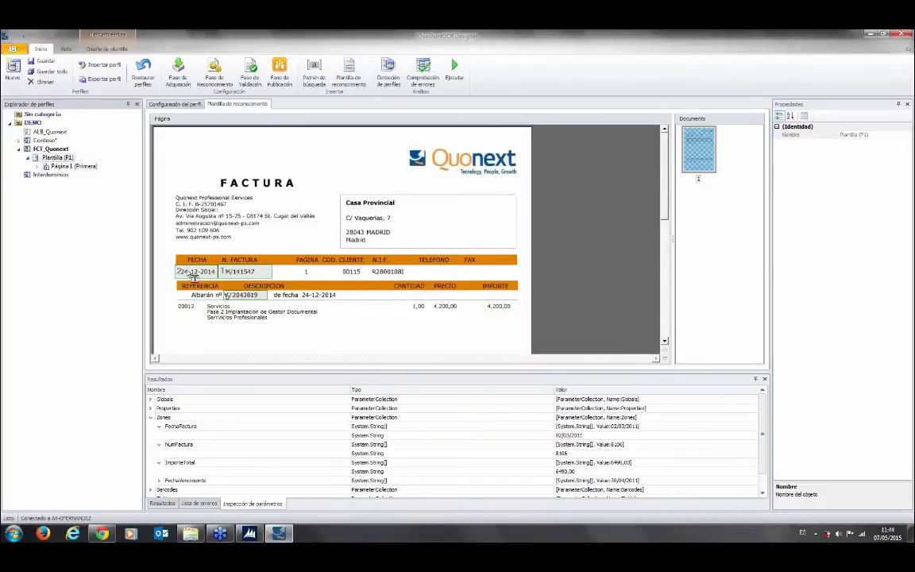
pyautogui.scroll(-2, 182, 262)
pyautogui.click(171, 104)
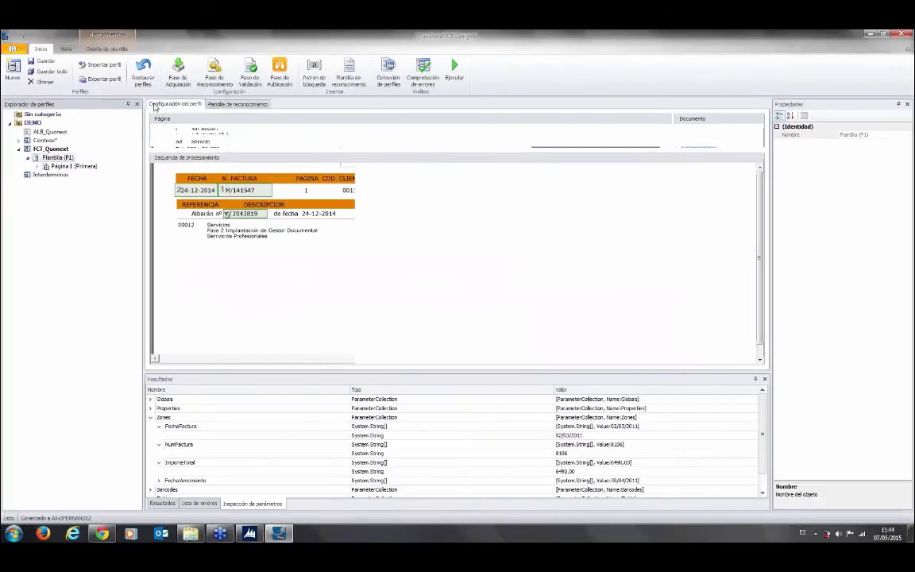
# Run FCT_Quonext on Fra. 150086.pdf from the HH > Facturas Quonext folder.
pyautogui.click(454, 70)
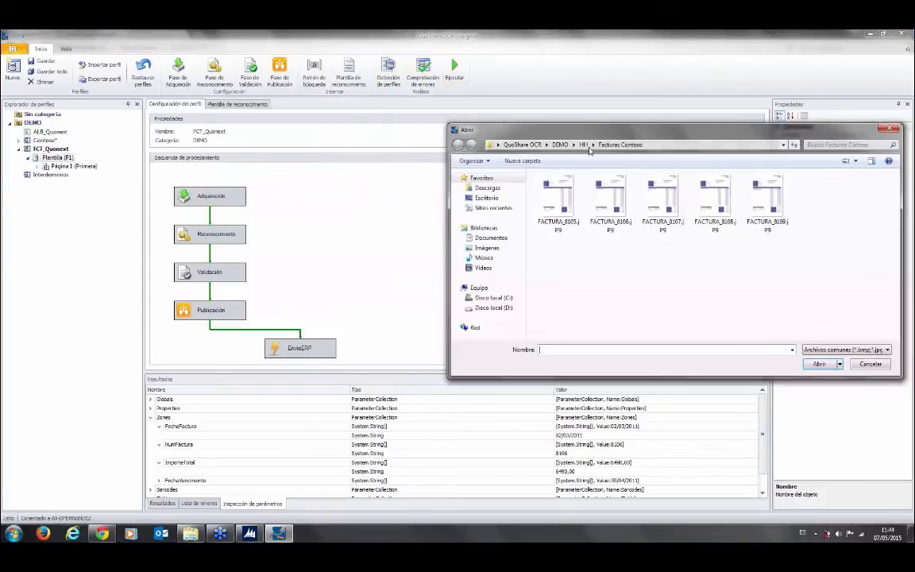
pyautogui.click(585, 145)
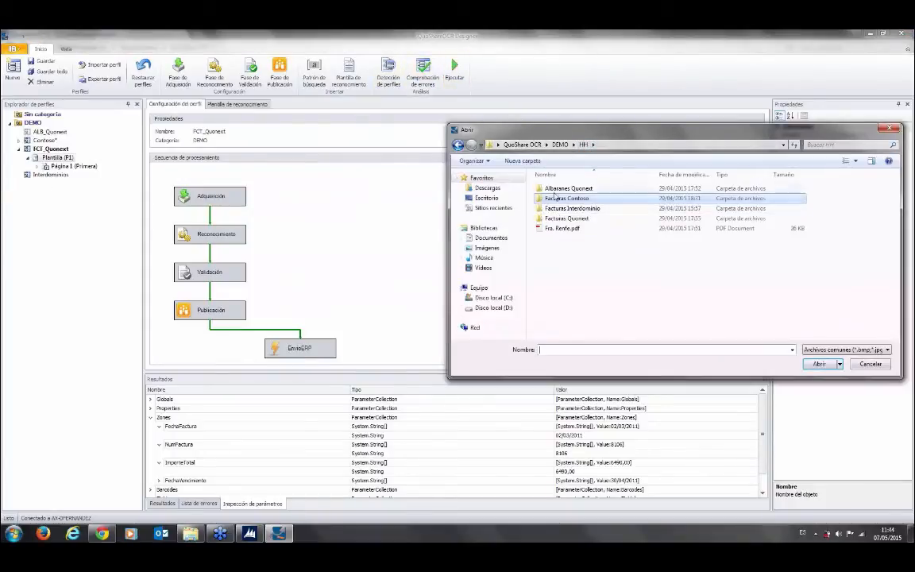
pyautogui.click(557, 218)
pyautogui.doubleClick(557, 218)
pyautogui.click(554, 203)
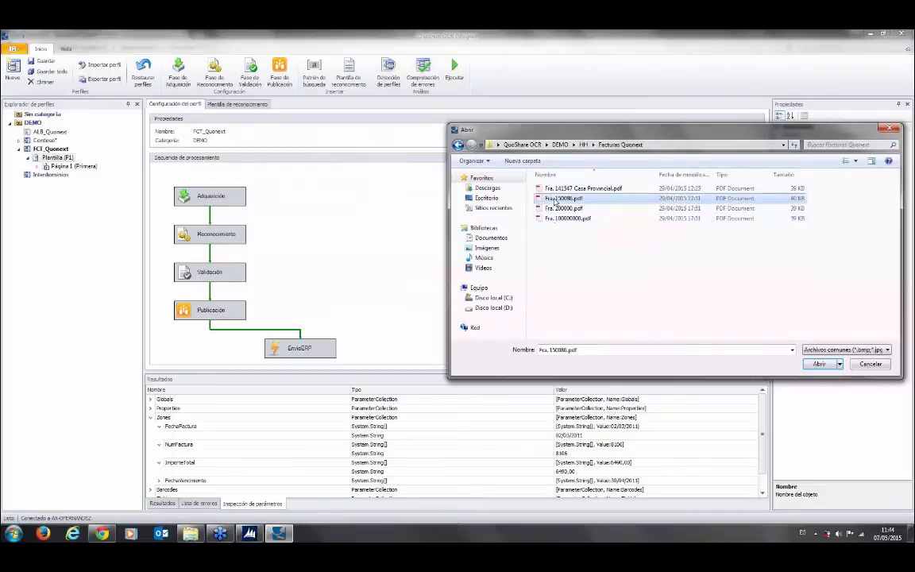
pyautogui.doubleClick(554, 202)
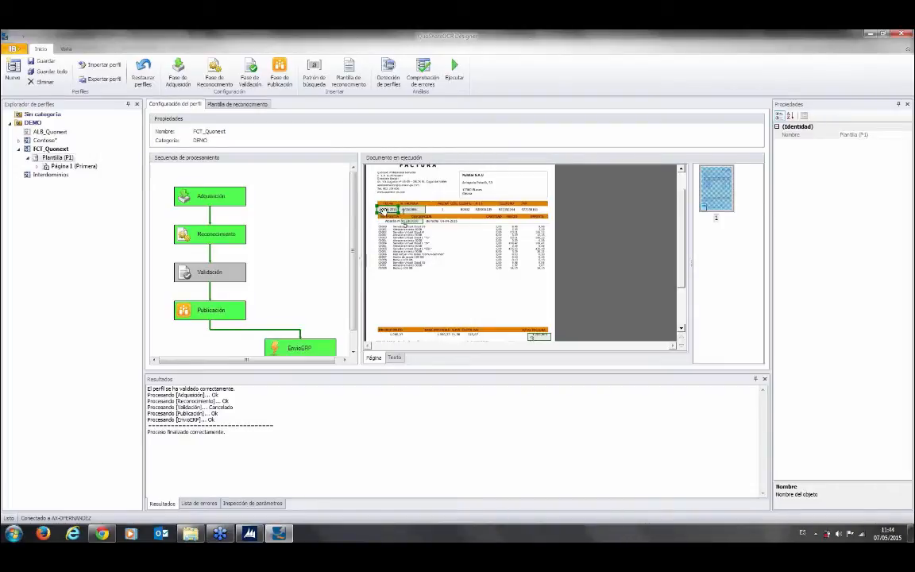
# Review the recognised fields in the invoice preview and launch Detección de perfiles.
pyautogui.scroll(5, 400, 284)
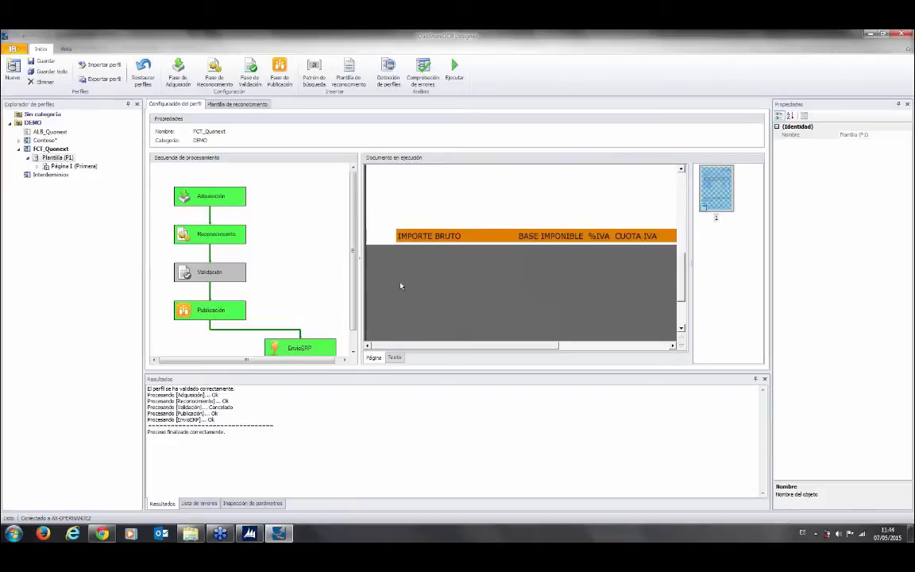
pyautogui.moveTo(682, 283); pyautogui.dragTo(678, 208)
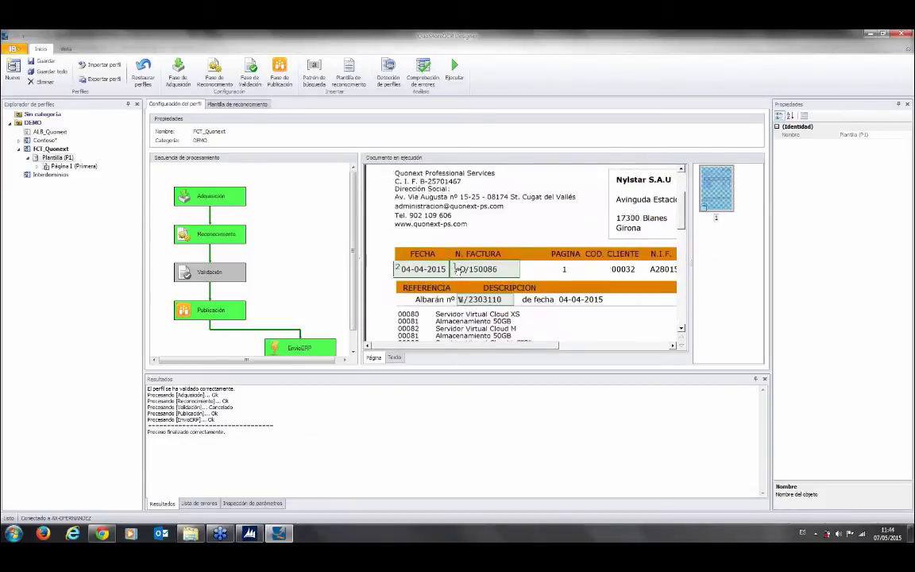
pyautogui.click(388, 71)
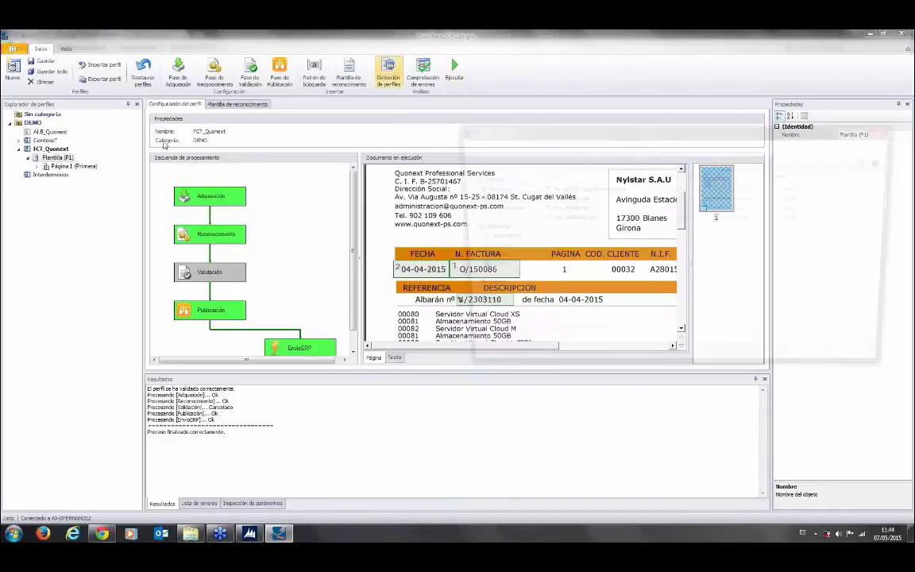
# Process Fra. 200000.pdf and check its date 29-04-2015 and invoice number M/200000.
pyautogui.click(550, 209)
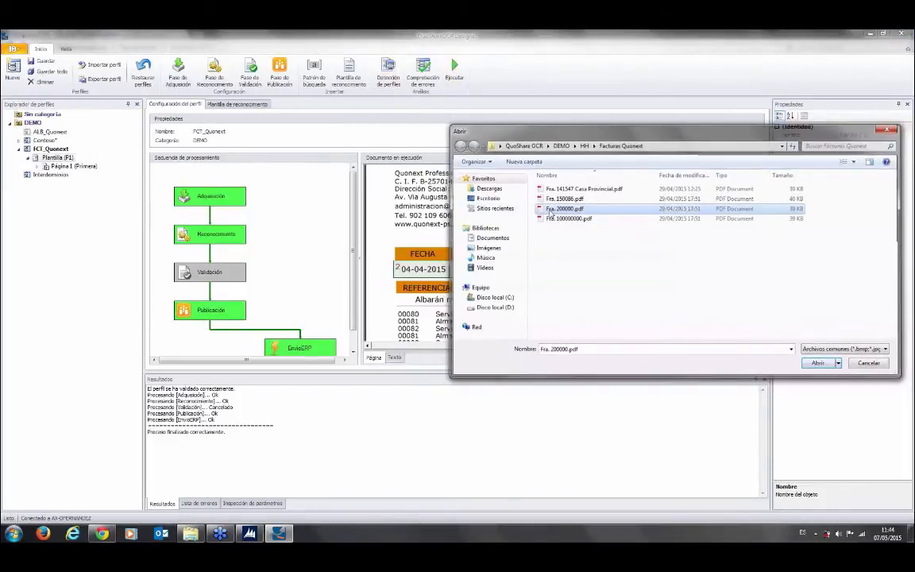
pyautogui.doubleClick(551, 209)
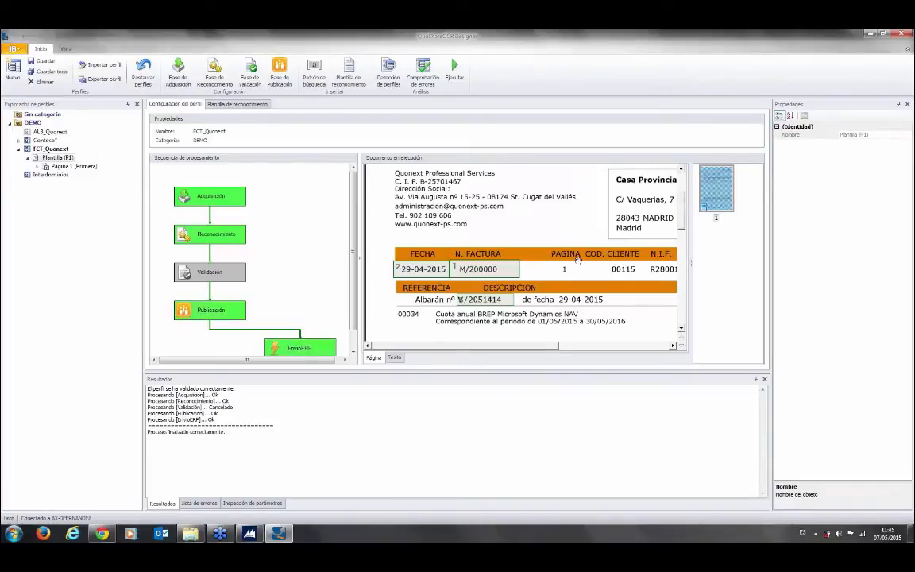
pyautogui.moveTo(681, 202); pyautogui.dragTo(685, 322)
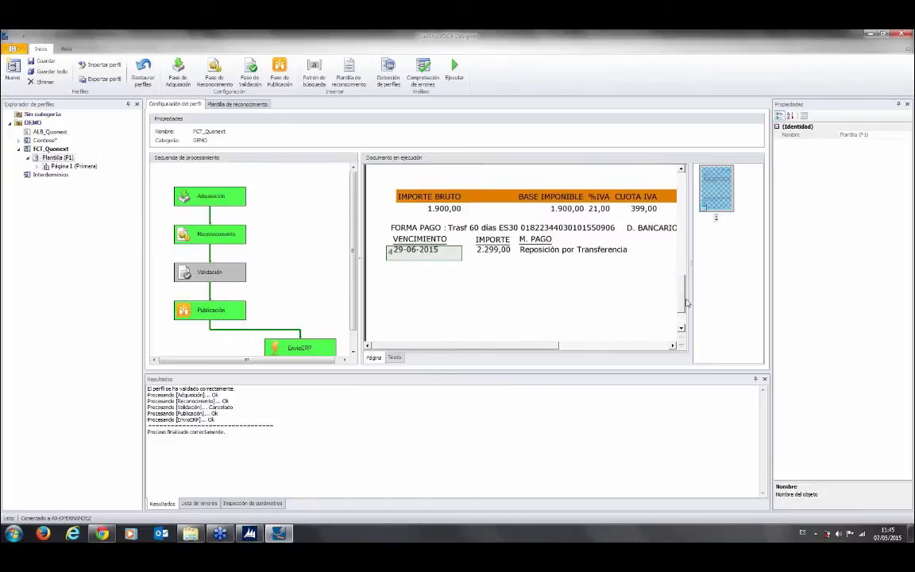
pyautogui.moveTo(677, 277); pyautogui.dragTo(672, 232)
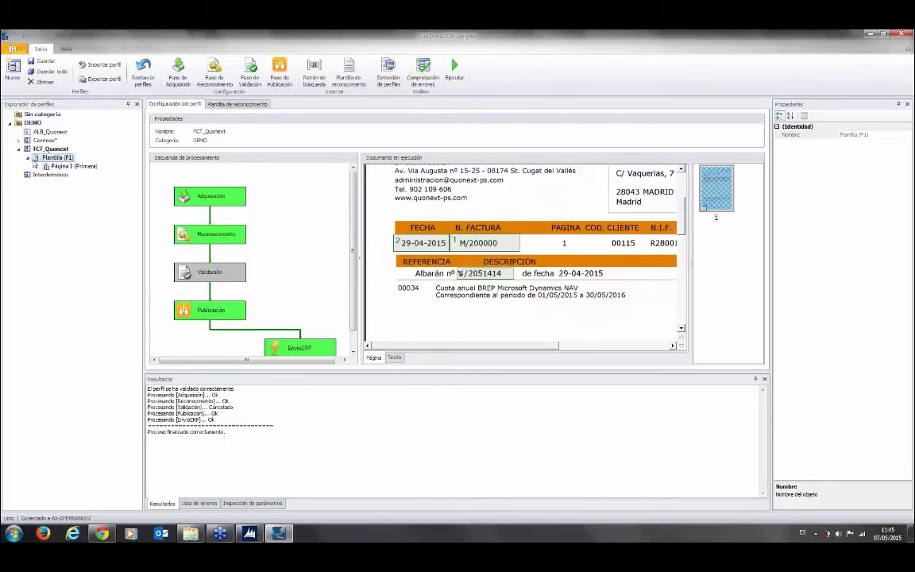
# Make ALB_Quonext the active profile and view its delivery-note recognition template.
pyautogui.doubleClick(40, 132)
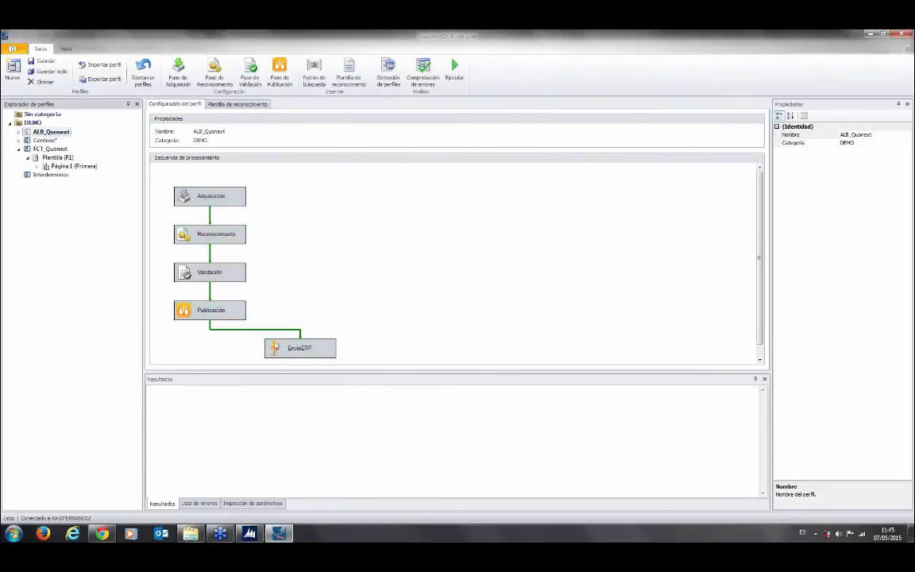
pyautogui.click(237, 105)
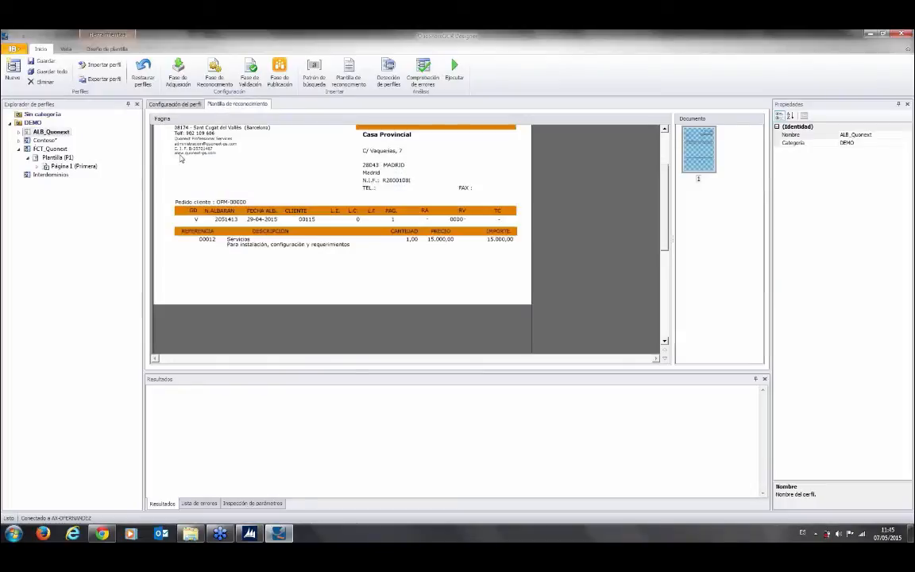
pyautogui.moveTo(664, 199); pyautogui.dragTo(663, 164)
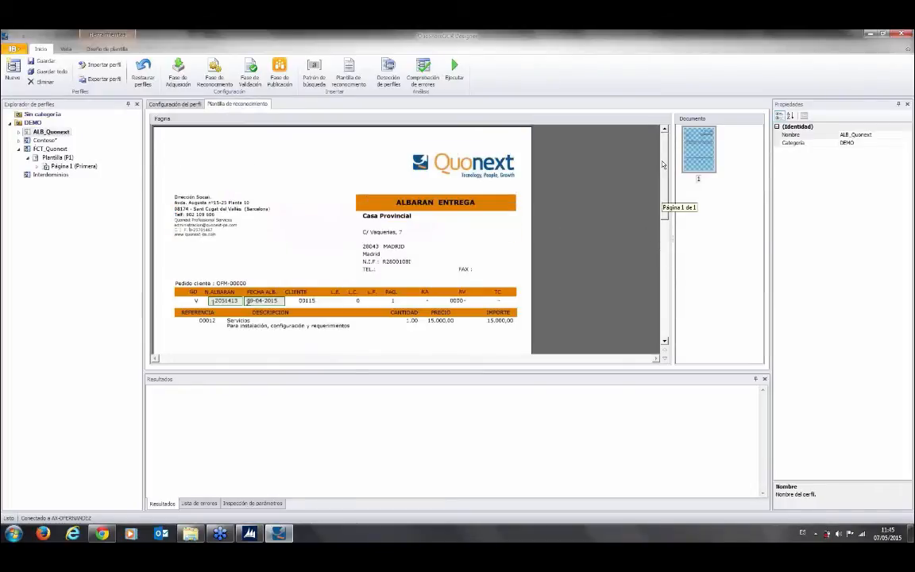
# Run ALB_Quonext on Alb. 2051413.pdf and Alb. 2051414.pdf from HH > Albaranes Quonext.
pyautogui.click(454, 70)
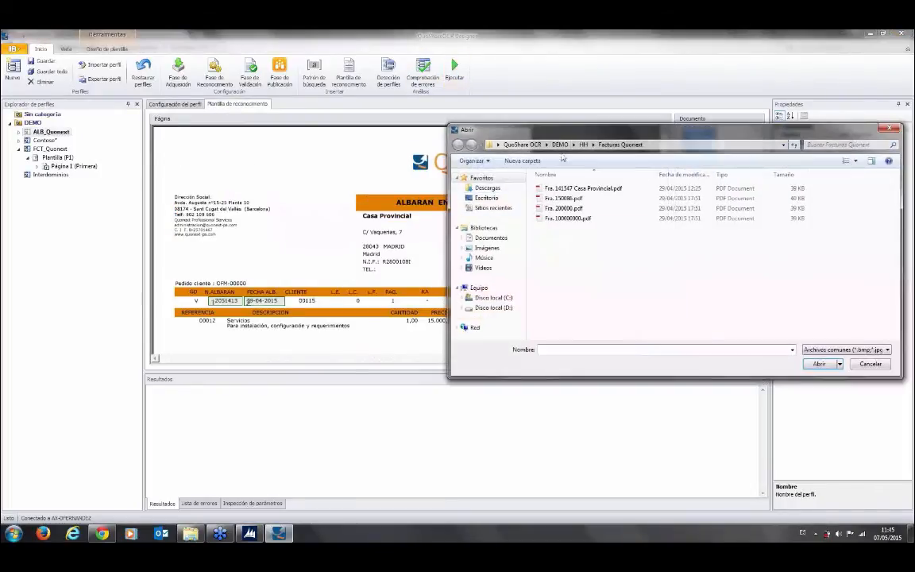
pyautogui.click(583, 146)
pyautogui.doubleClick(557, 190)
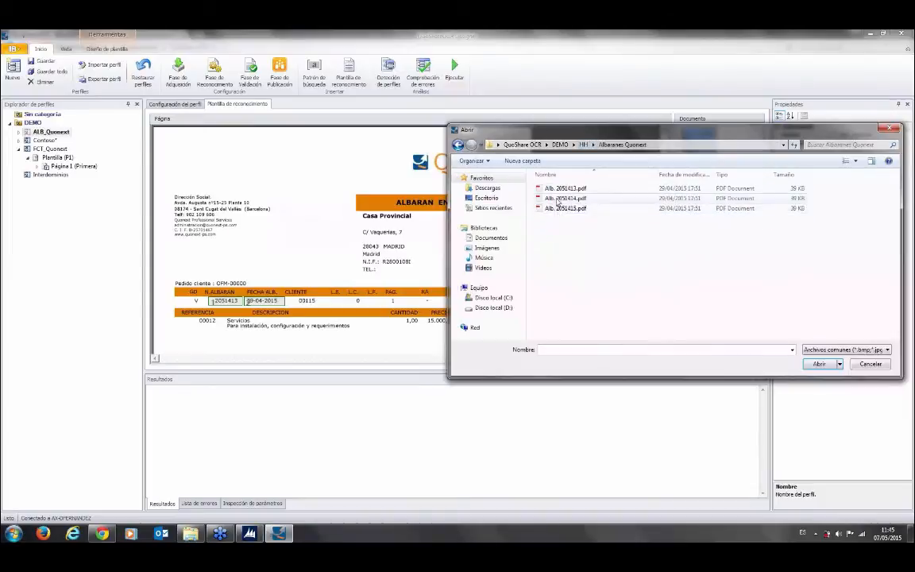
pyautogui.click(557, 191)
pyautogui.doubleClick(557, 190)
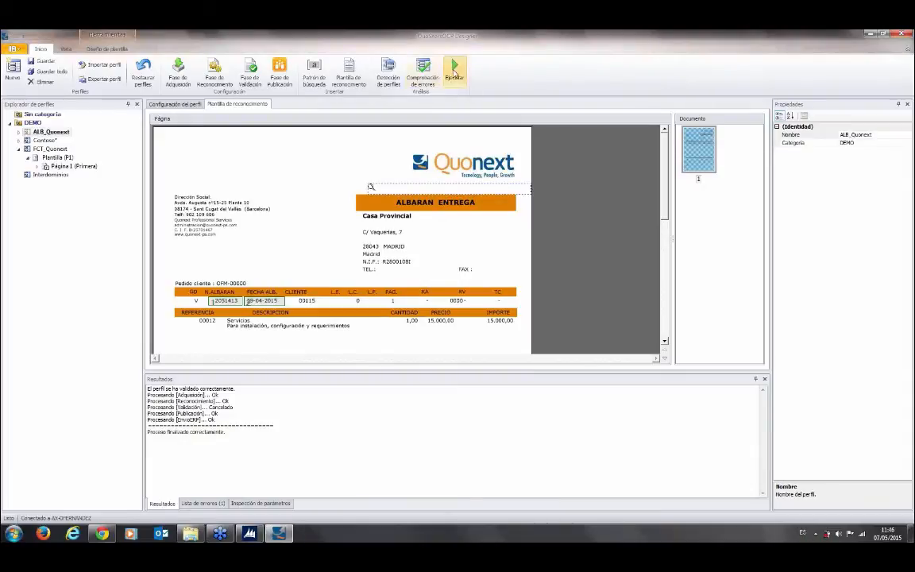
pyautogui.click(454, 71)
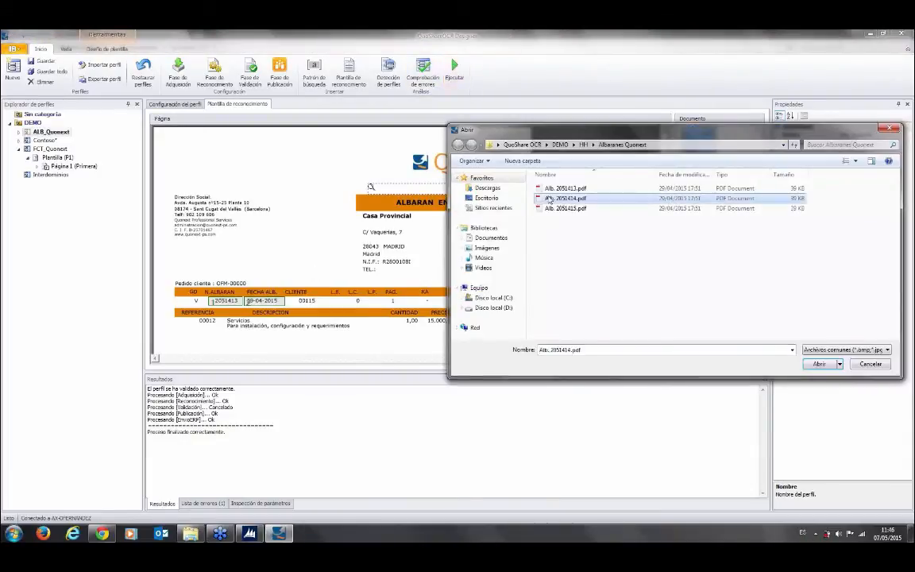
pyautogui.doubleClick(551, 180)
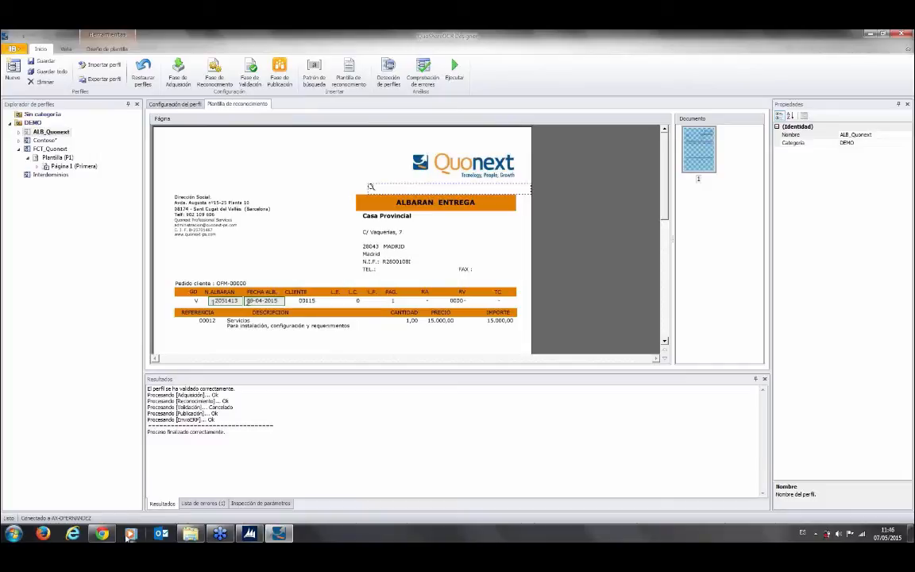
# In Chrome, open FACTURA_8106.pdf from the Facturas de Proveedores Por Proveedor view.
pyautogui.click(103, 534)
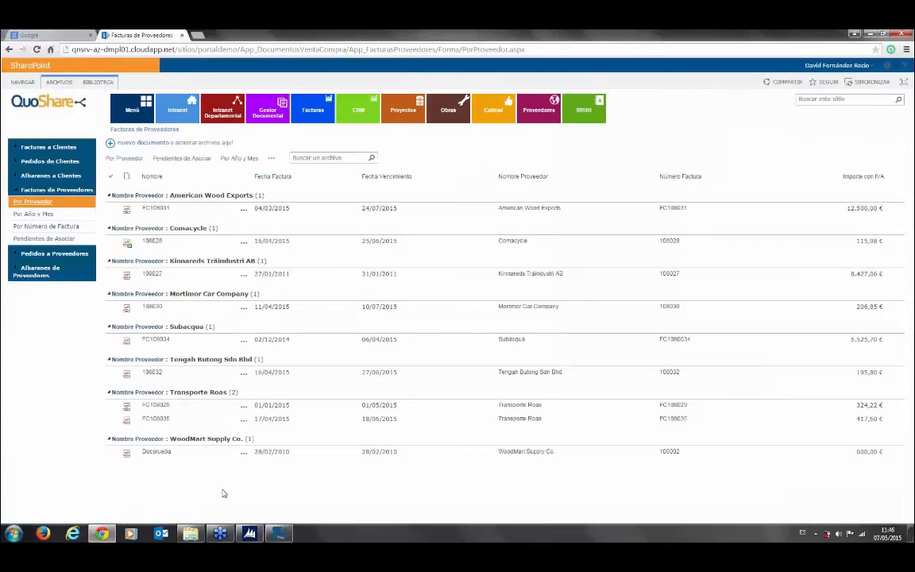
pyautogui.click(31, 204)
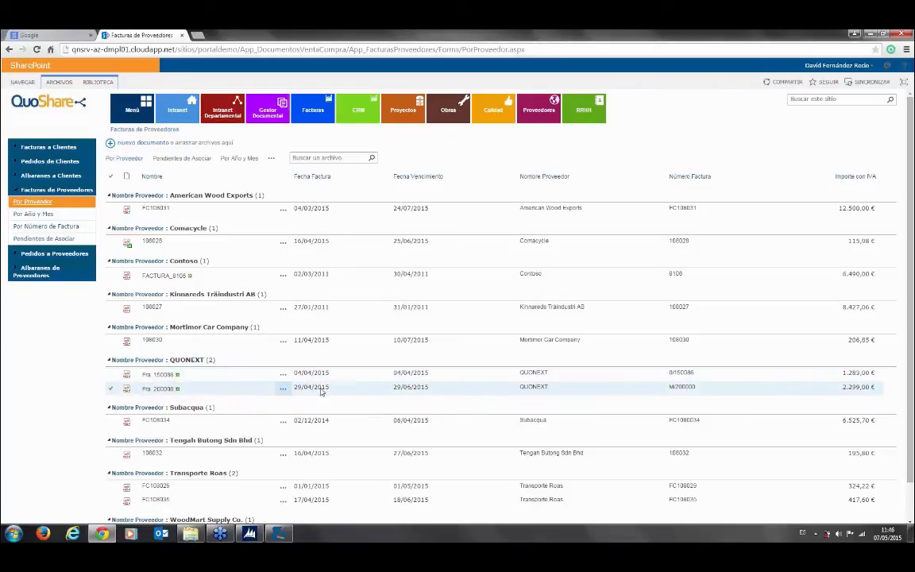
pyautogui.click(164, 275)
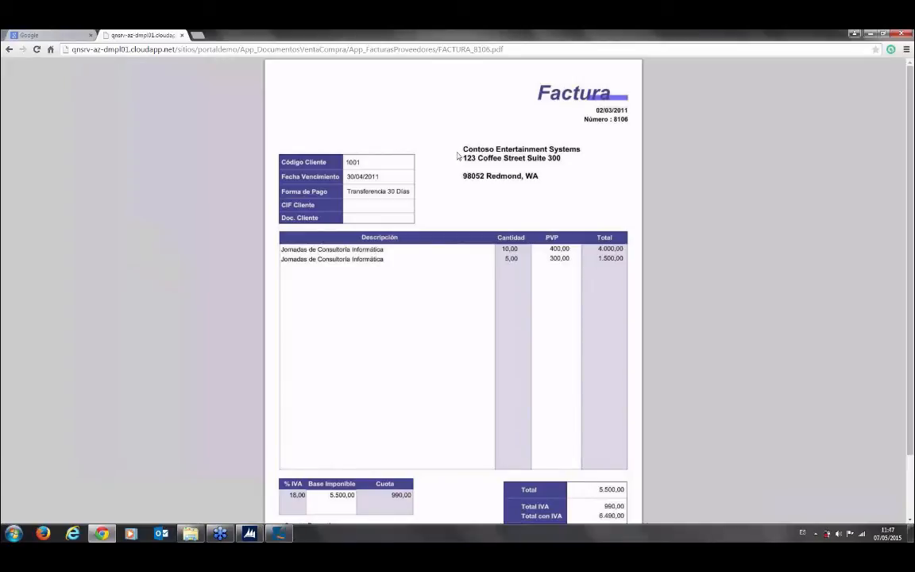
# Select the address and payment-terms text to show the PDF is searchable, then go back.
pyautogui.moveTo(463, 149); pyautogui.dragTo(541, 176)
pyautogui.click(361, 276)
pyautogui.scroll(-2, 341, 265)
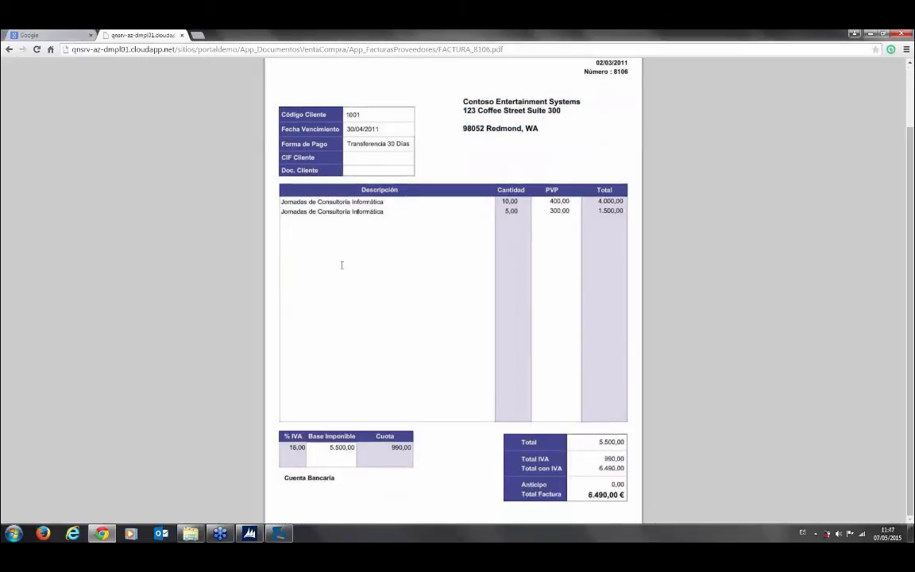
pyautogui.scroll(2, 338, 263)
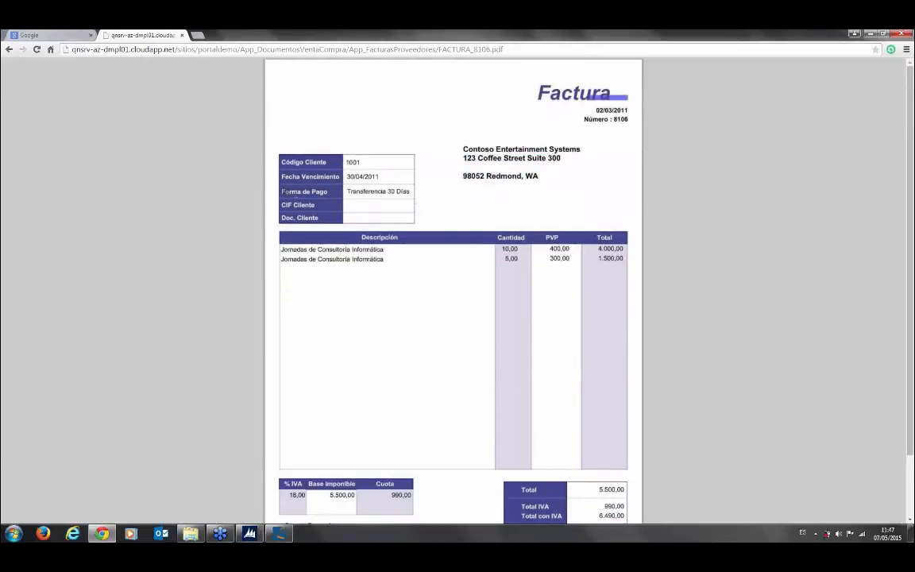
pyautogui.moveTo(296, 193); pyautogui.dragTo(411, 195)
pyautogui.moveTo(338, 272); pyautogui.dragTo(387, 272)
pyautogui.click(395, 279)
pyautogui.click(8, 49)
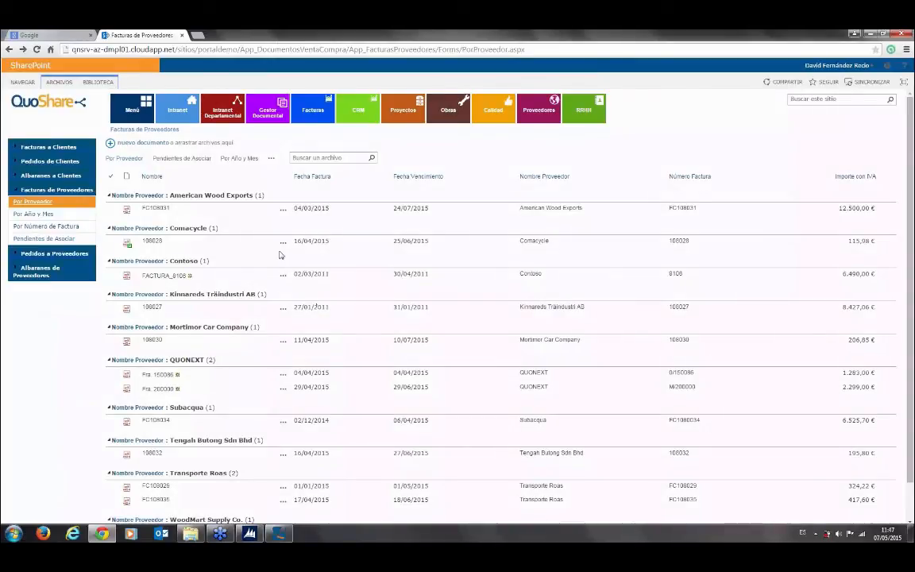
# Show the Albaranes de Proveedores library with QUONEXT delivery notes 2051413 and 2051414.
pyautogui.click(37, 276)
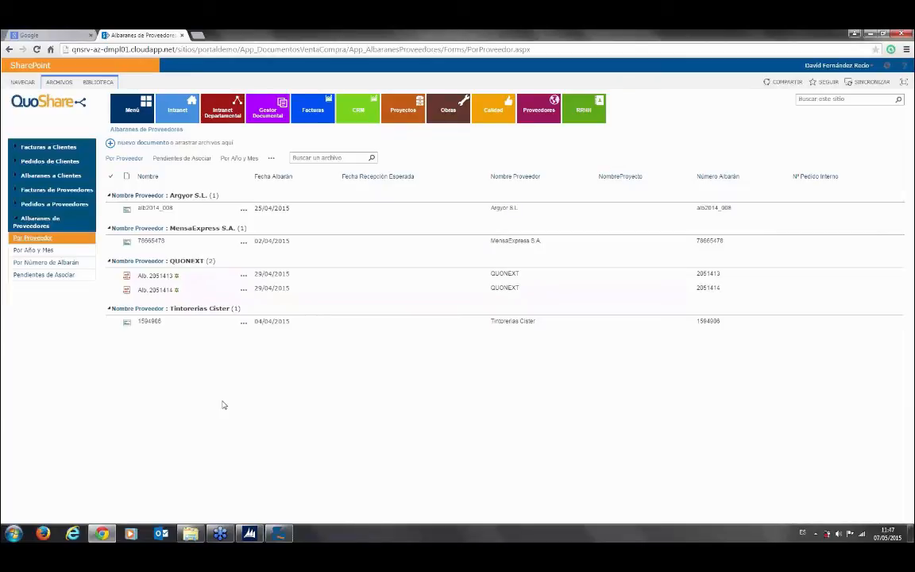
# Open the NAV QuoShare OCR Facturas list, signing in with the password and remembered credentials.
pyautogui.hotkey('alt', 'Tab')
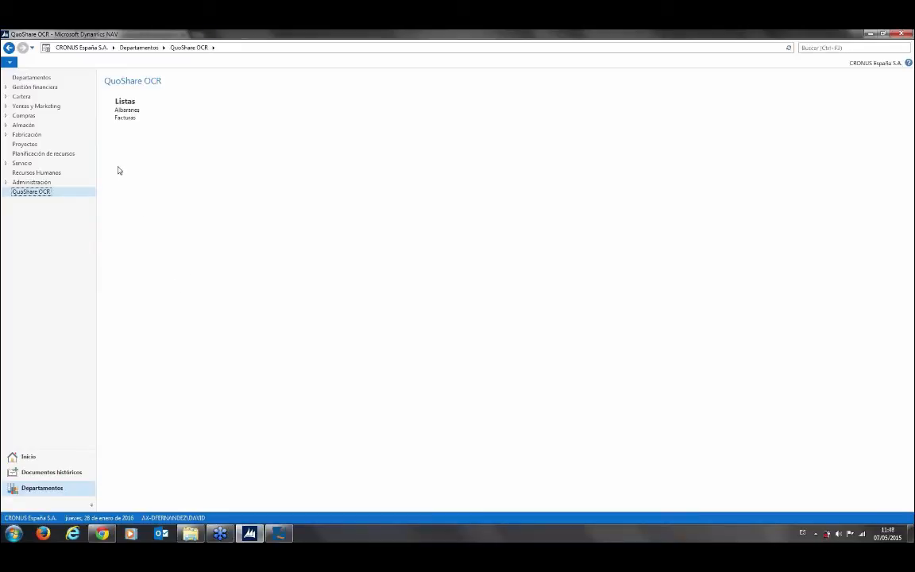
pyautogui.click(124, 117)
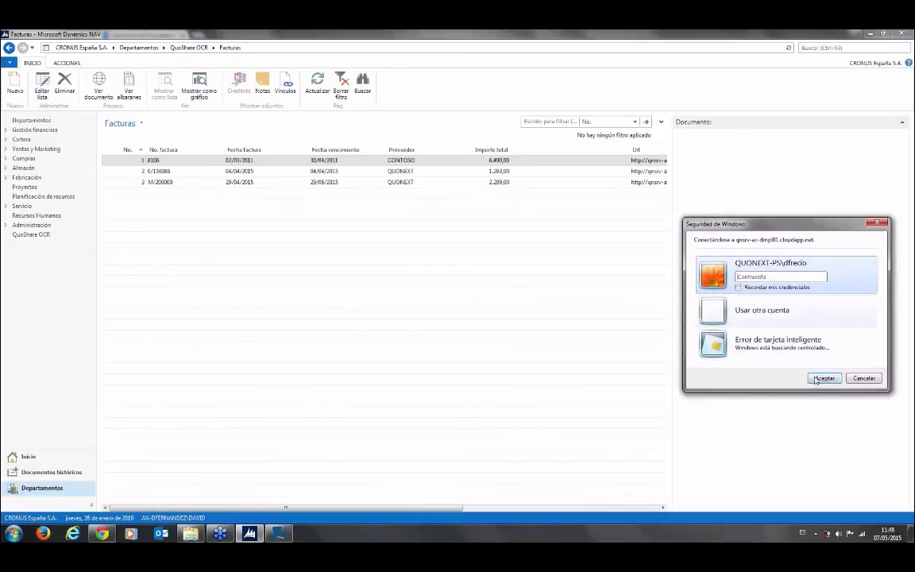
pyautogui.write('****')
pyautogui.click(738, 287)
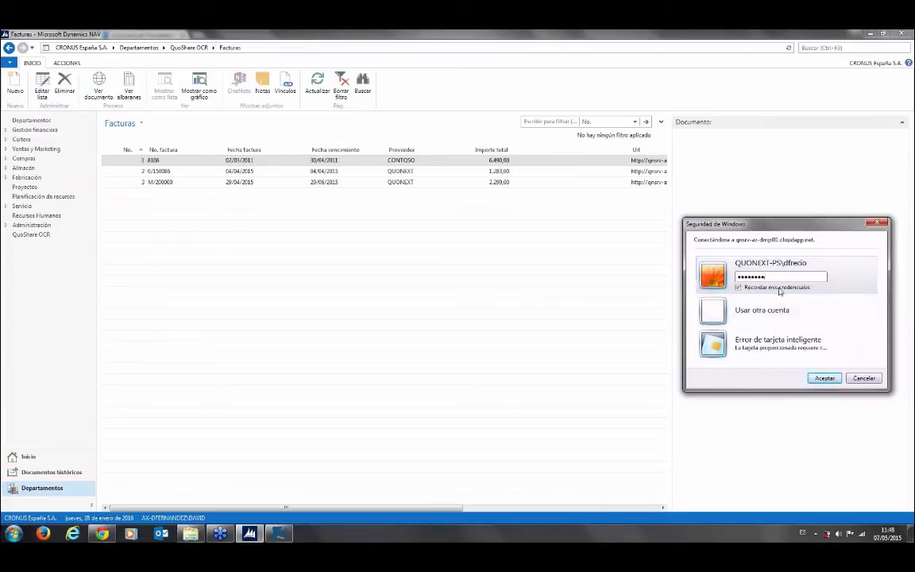
pyautogui.click(822, 378)
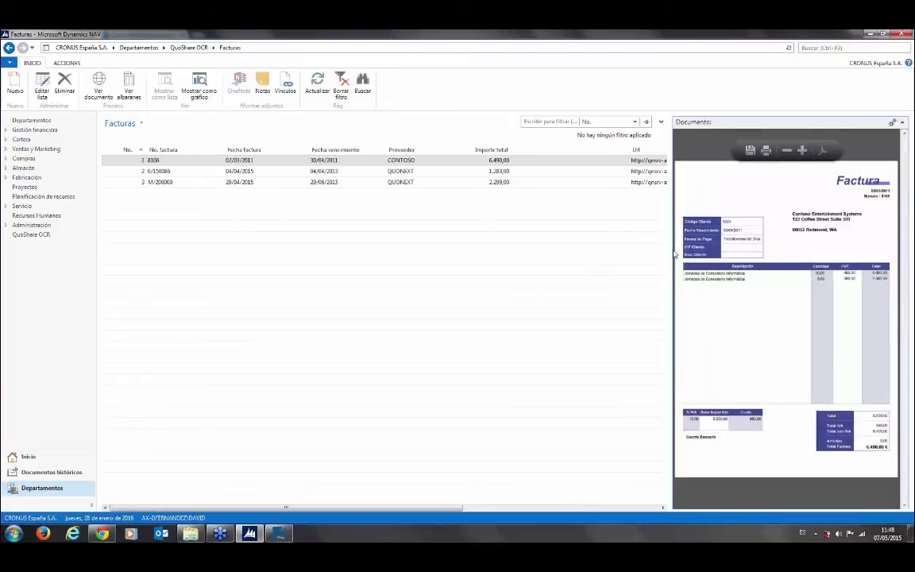
# Widen the preview and review invoices O/150086 and M/200000 (total 2.299,00).
pyautogui.moveTo(673, 254); pyautogui.dragTo(527, 256)
pyautogui.click(204, 172)
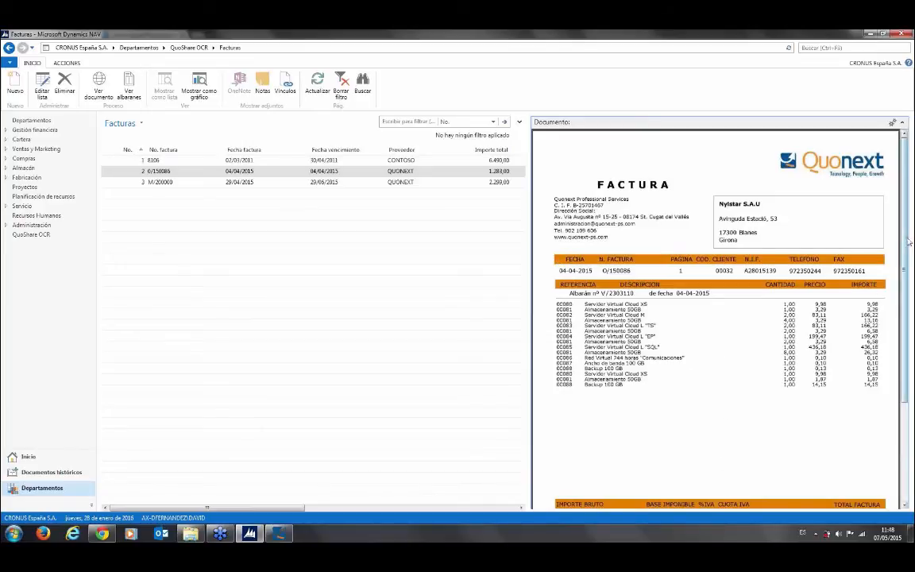
pyautogui.scroll(-3, 906, 248)
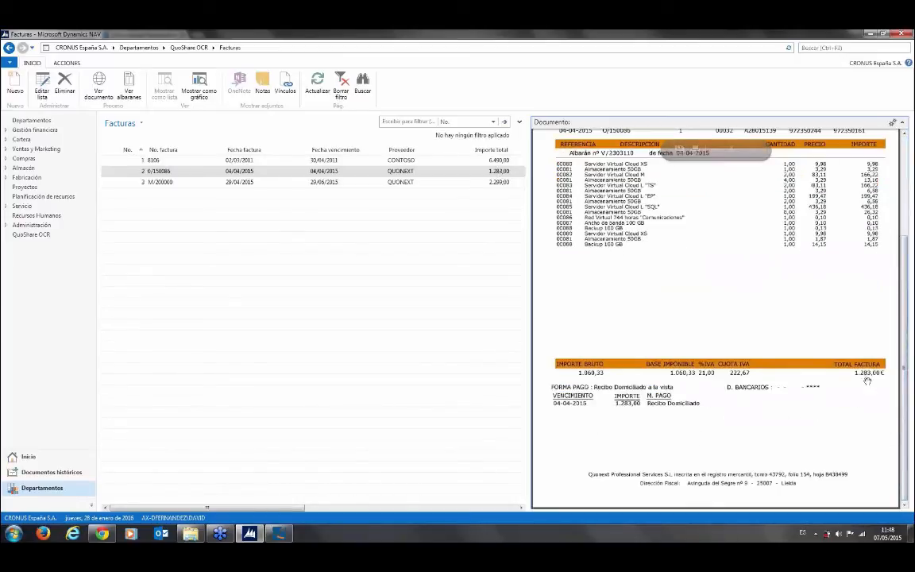
pyautogui.click(174, 184)
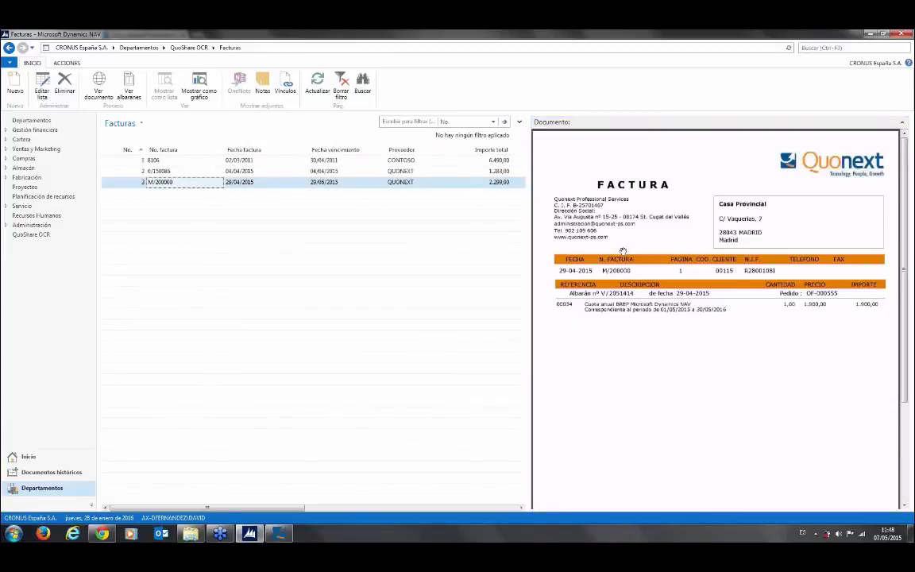
pyautogui.moveTo(600, 384); pyautogui.dragTo(618, 293)
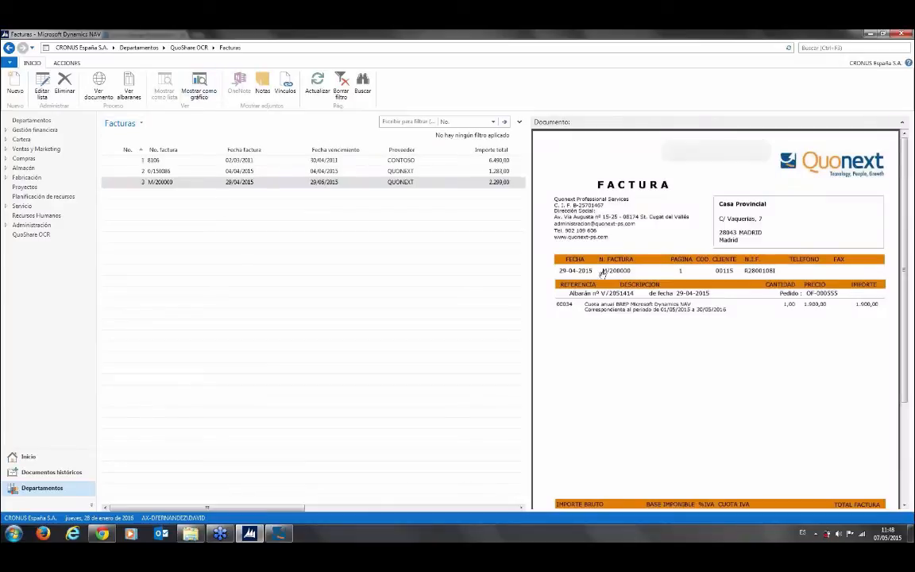
# View M/200000's original PDF in Chrome via Ver documento, then close it.
pyautogui.click(98, 86)
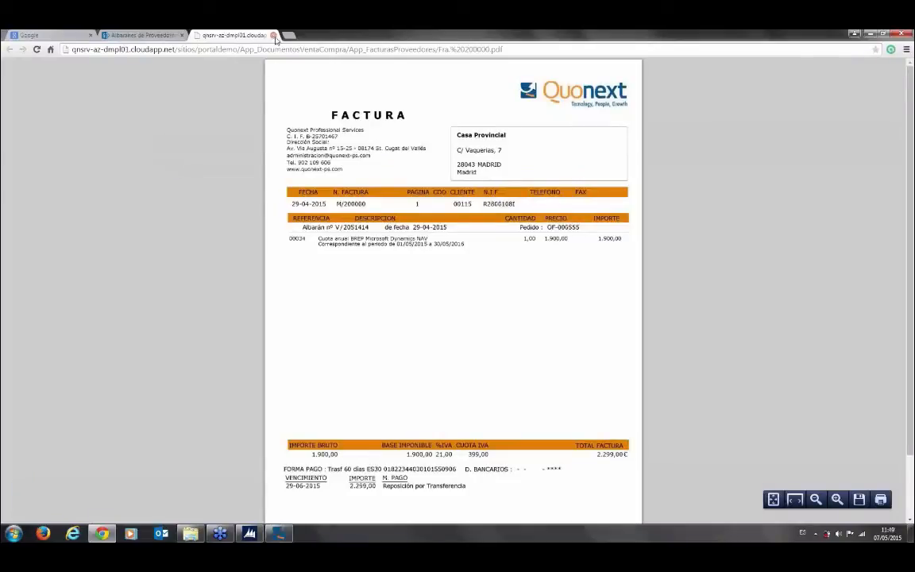
pyautogui.click(273, 36)
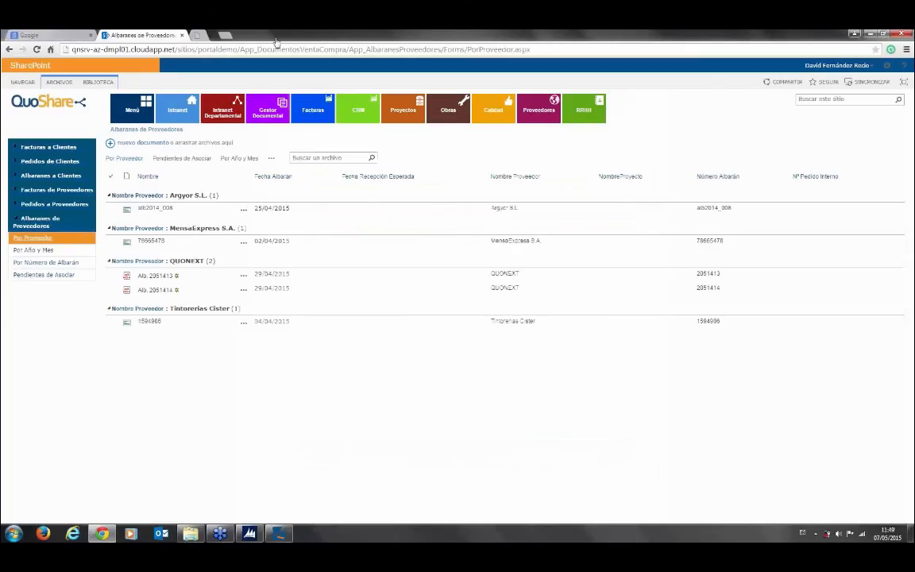
pyautogui.click(278, 532)
# Check the delivery notes linked to invoices M/200000 and O/150086 with Ver albaranes.
pyautogui.click(249, 533)
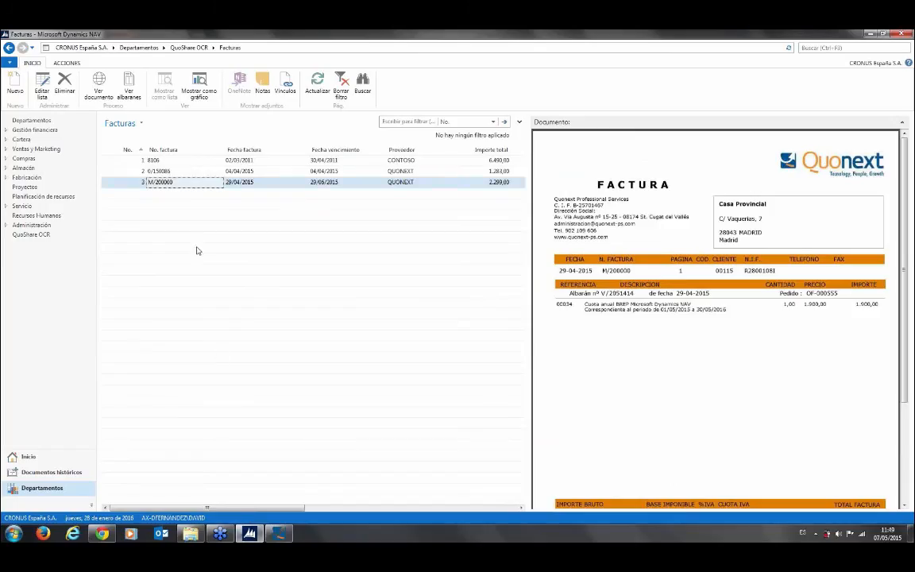
pyautogui.press('Up')
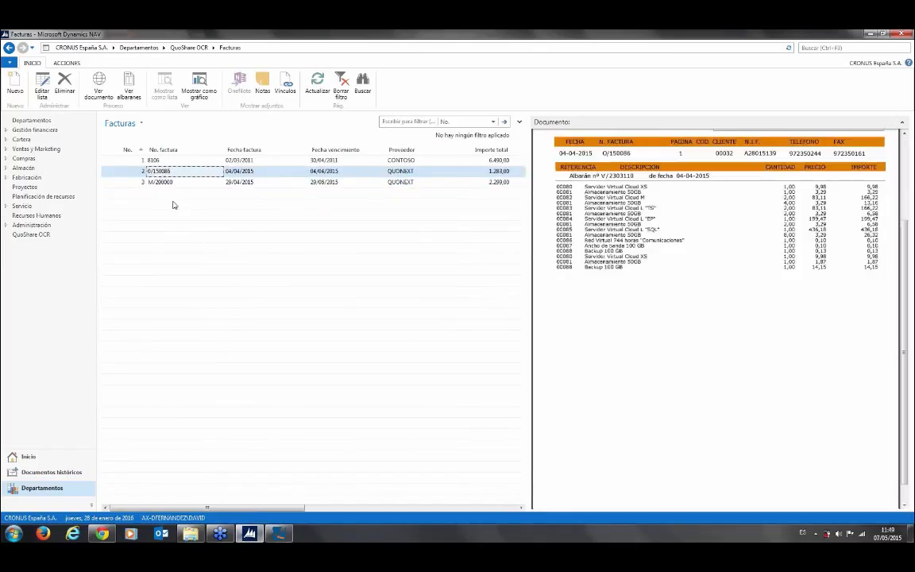
pyautogui.press('Down')
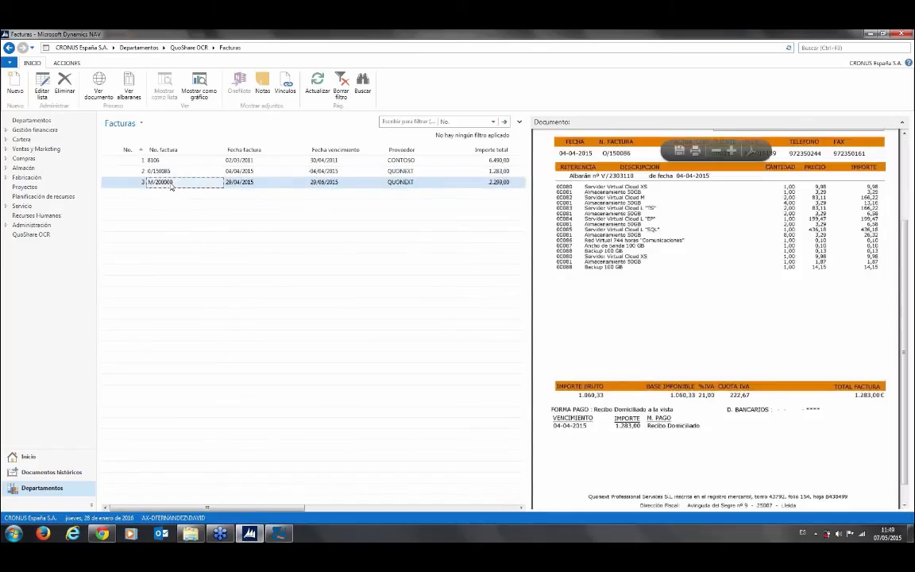
pyautogui.click(128, 95)
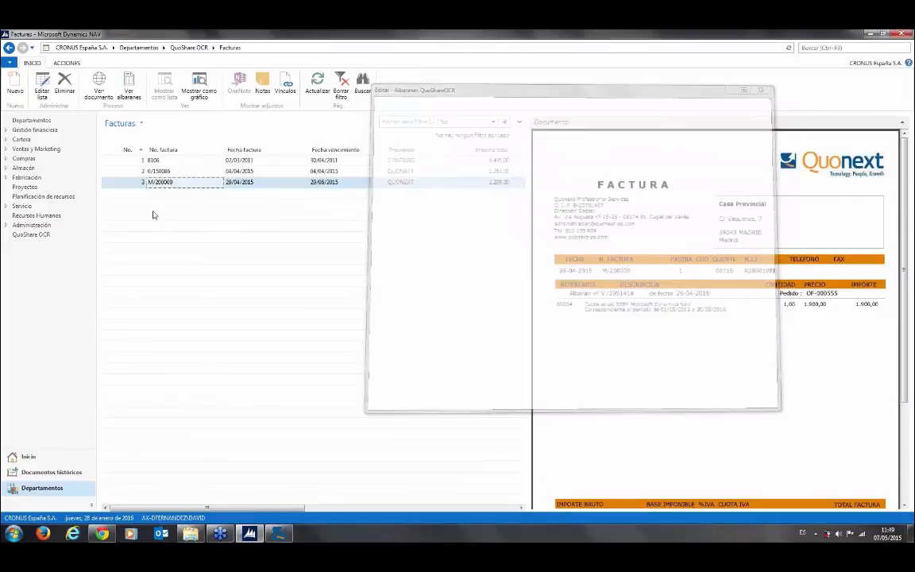
pyautogui.click(159, 171)
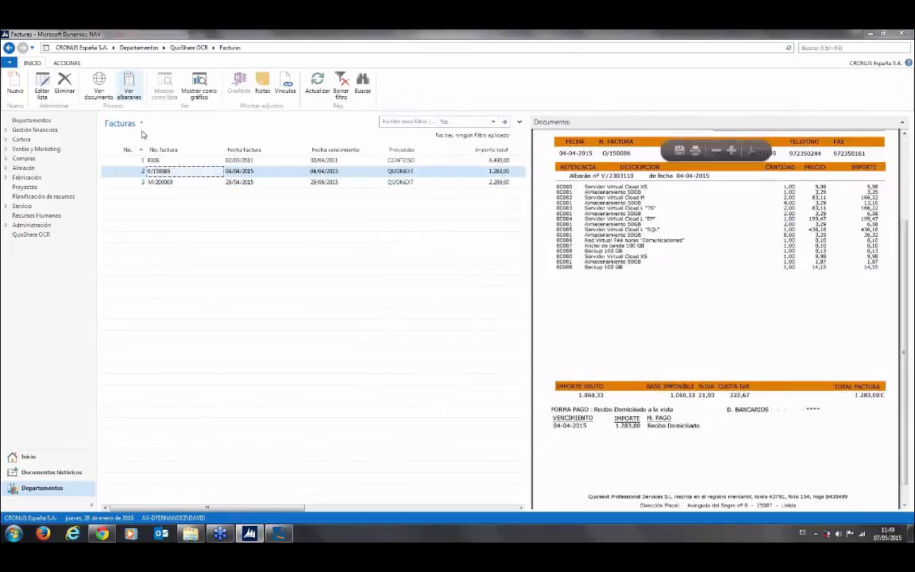
pyautogui.click(758, 402)
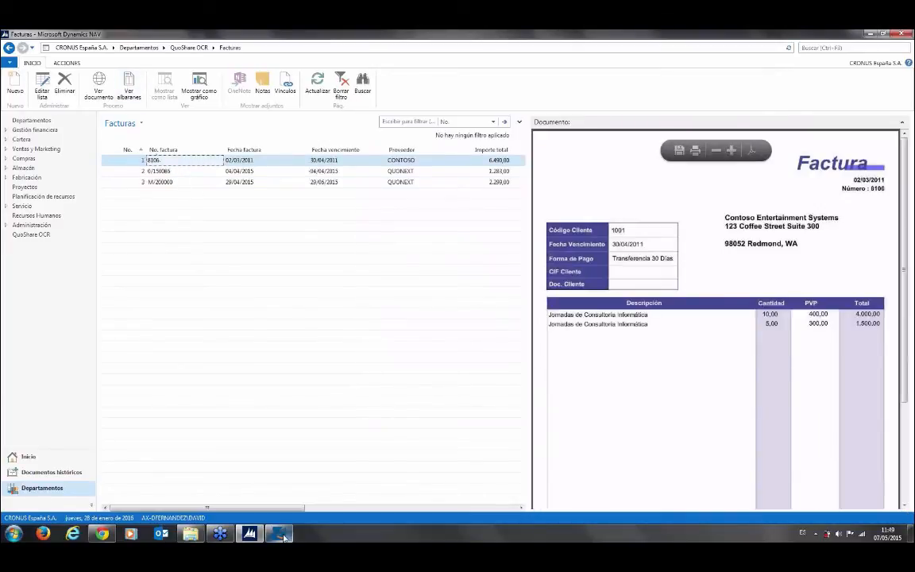
pyautogui.moveTo(283, 537)
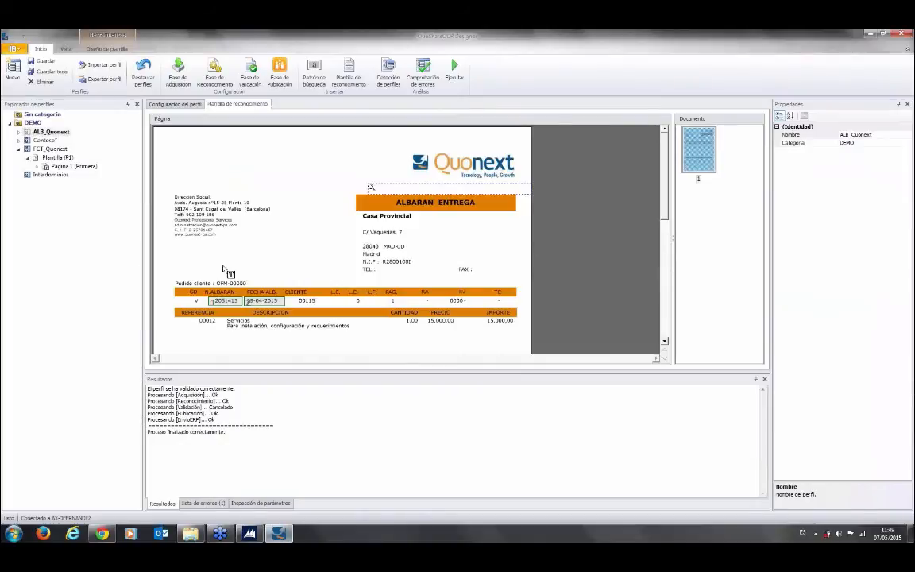
# Run ALB_Quonext on Alb. 2051415.pdf and open NAV's QuoShare OCR Albaranes list meanwhile.
pyautogui.click(455, 70)
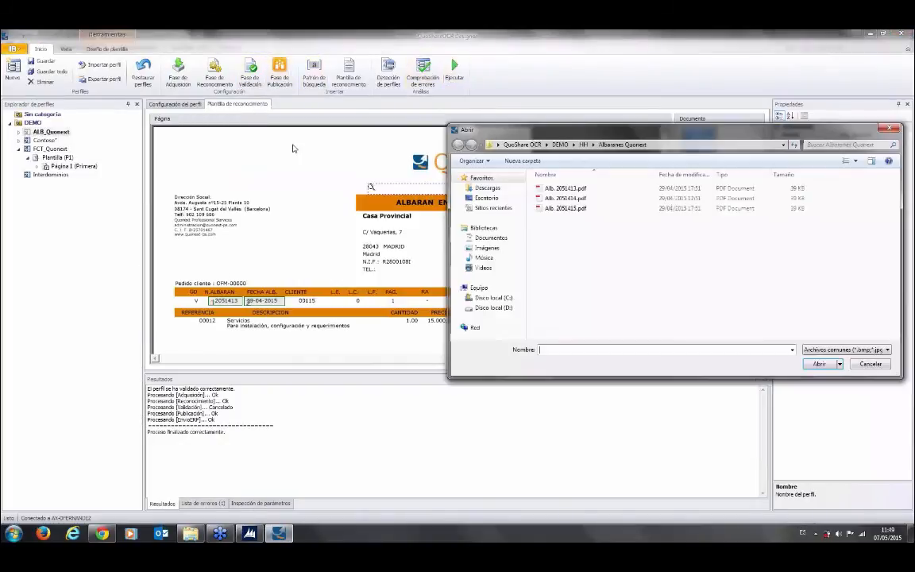
pyautogui.doubleClick(544, 210)
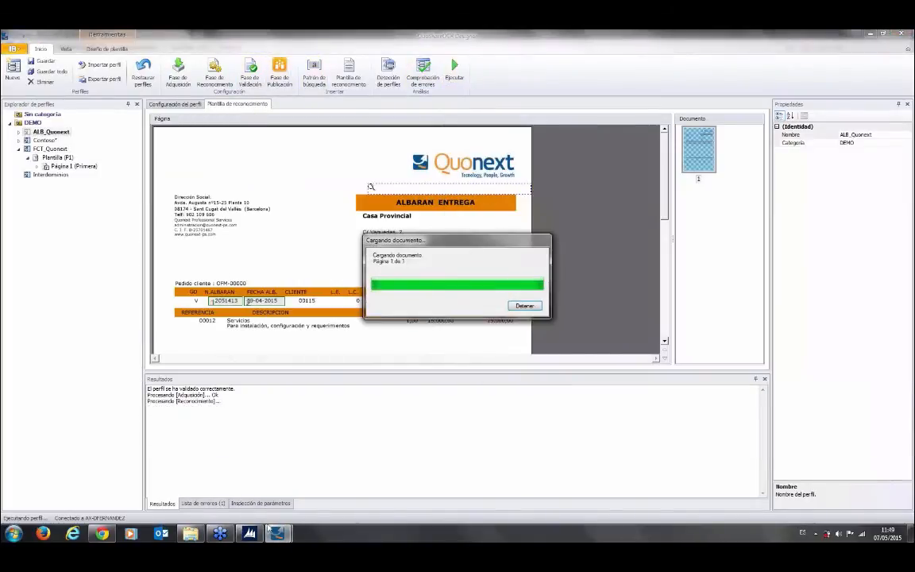
pyautogui.click(250, 534)
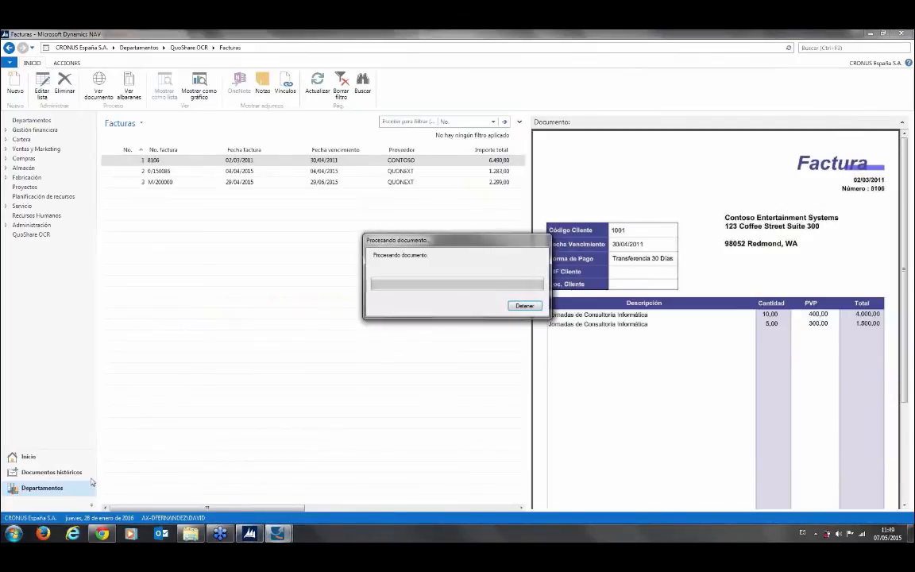
pyautogui.click(30, 234)
pyautogui.click(125, 111)
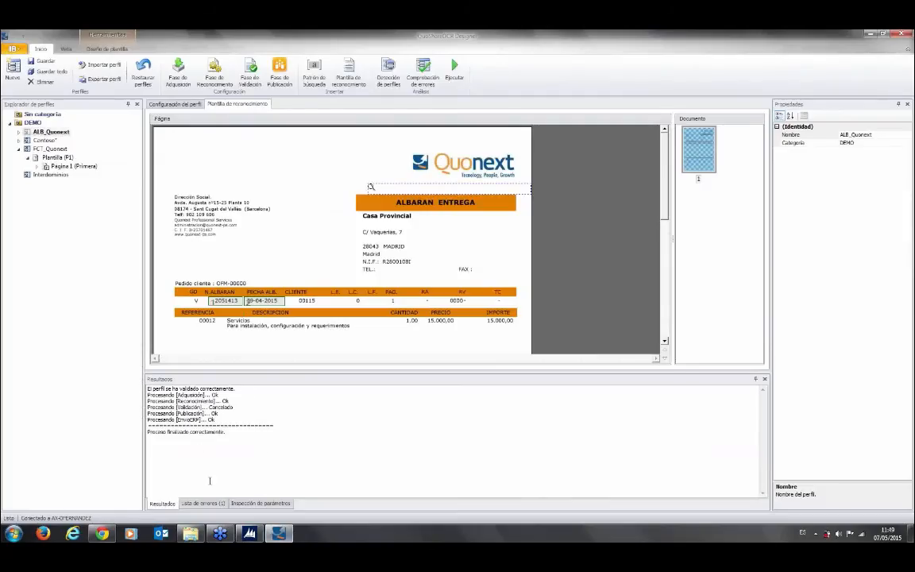
# Open the QuoShare OCR Facturas list in Dynamics NAV.
pyautogui.click(282, 533)
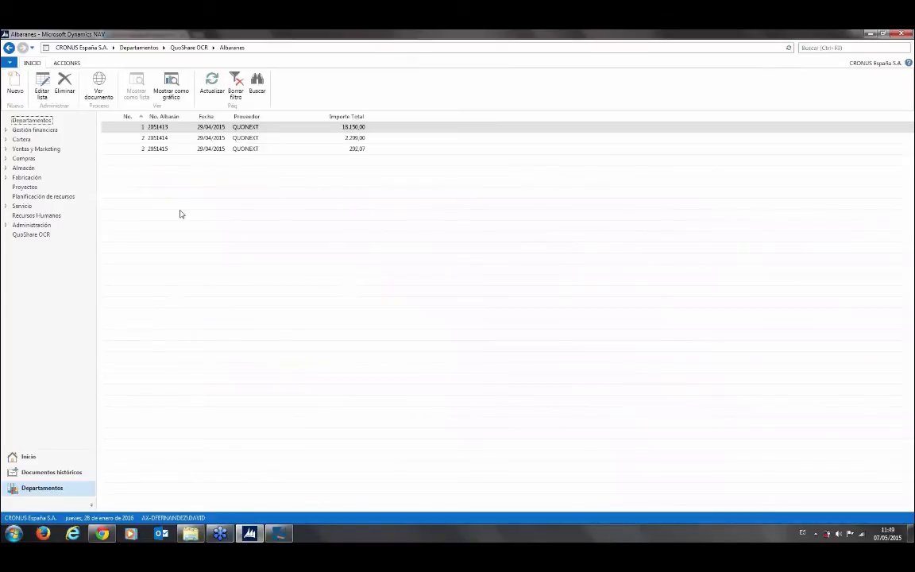
pyautogui.click(32, 235)
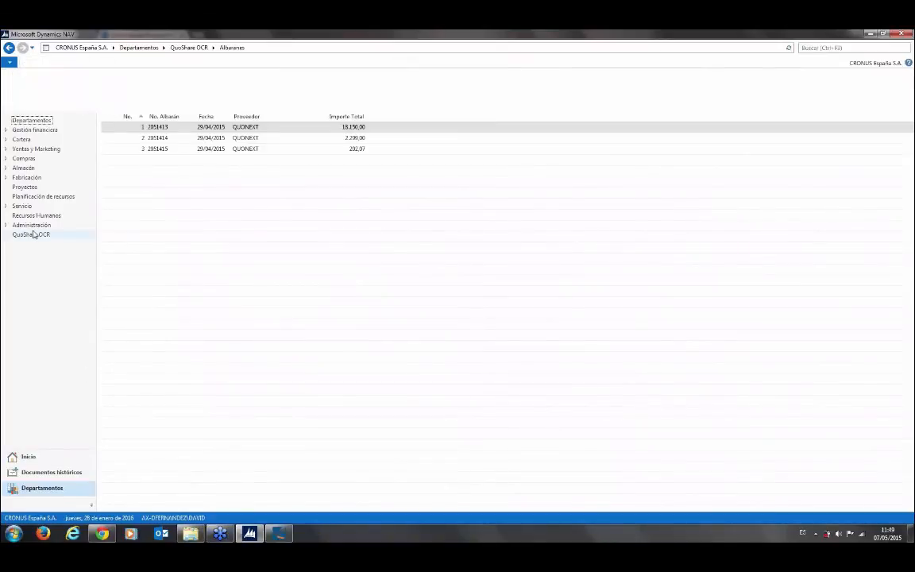
pyautogui.click(127, 118)
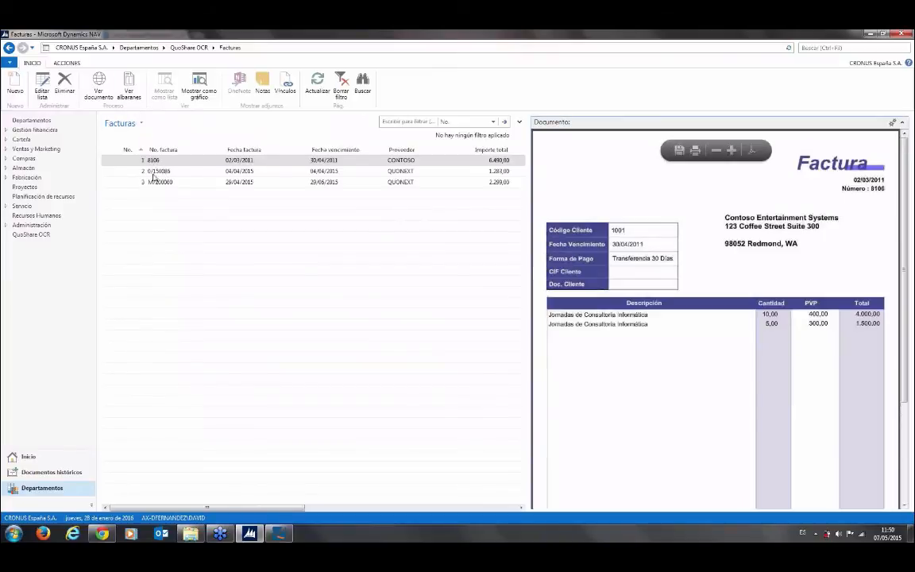
# Check linked delivery notes for M/200000 (none) and O/150086, then return to the Designer.
pyautogui.click(159, 181)
pyautogui.click(127, 88)
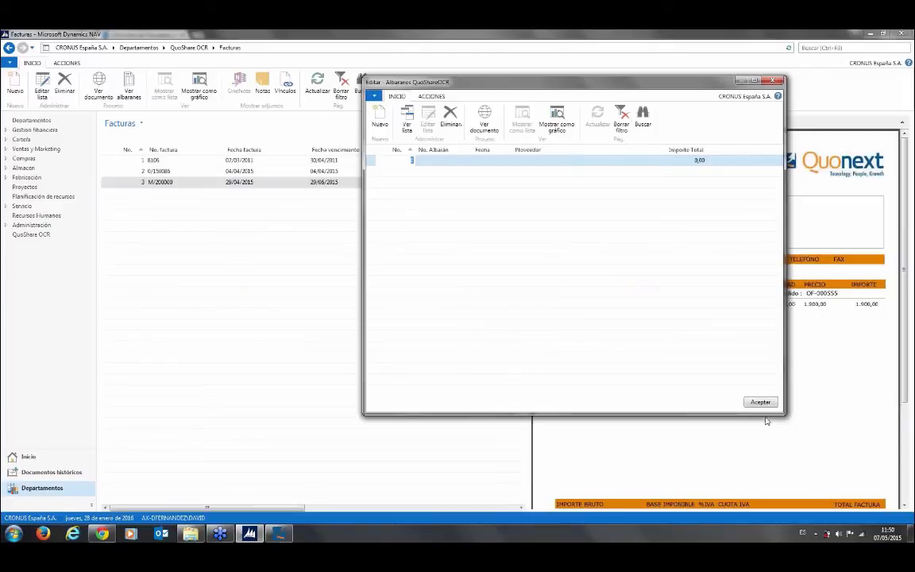
pyautogui.click(760, 401)
pyautogui.click(149, 172)
pyautogui.click(126, 91)
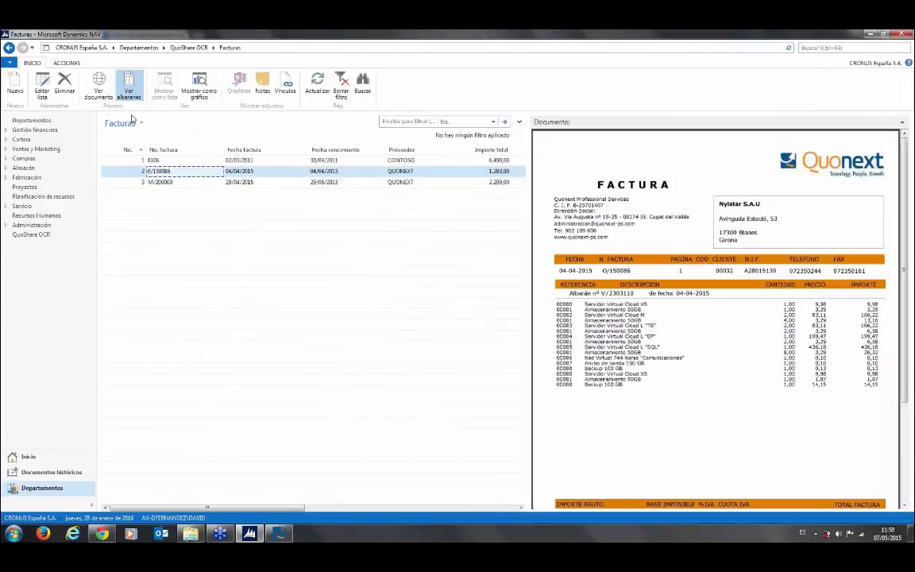
pyautogui.click(759, 402)
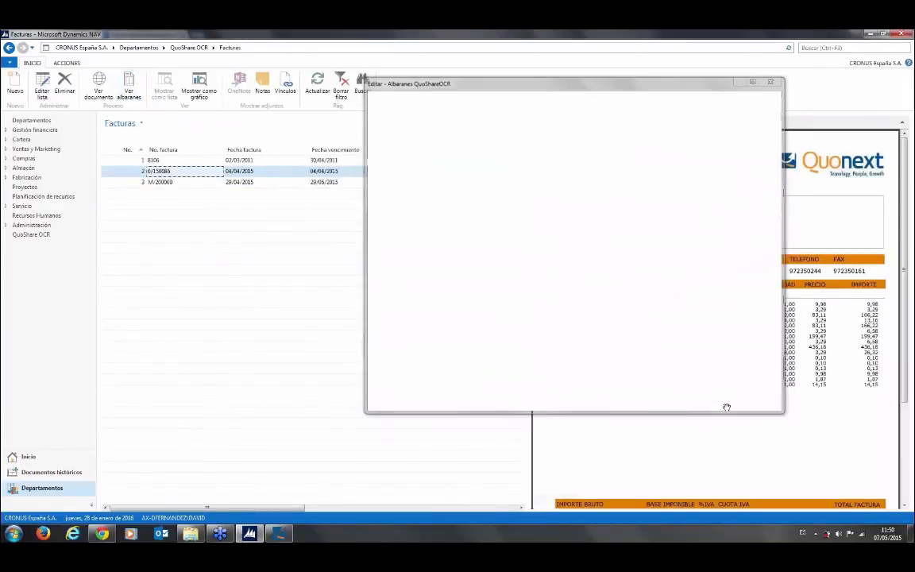
pyautogui.click(279, 533)
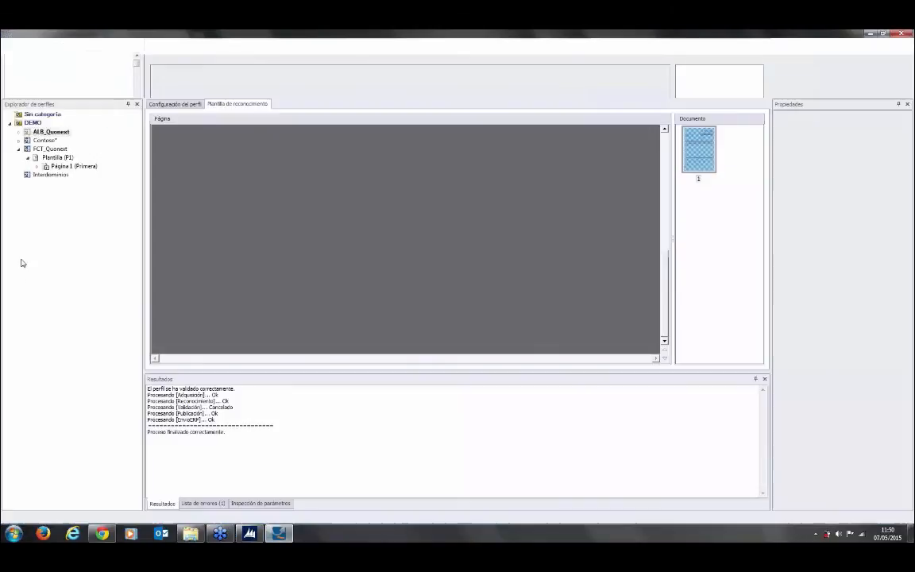
# Run FCT_Quonext on HH > Facturas Quonext > Fra. 141547 Casa Provincial.pdf.
pyautogui.click(47, 149)
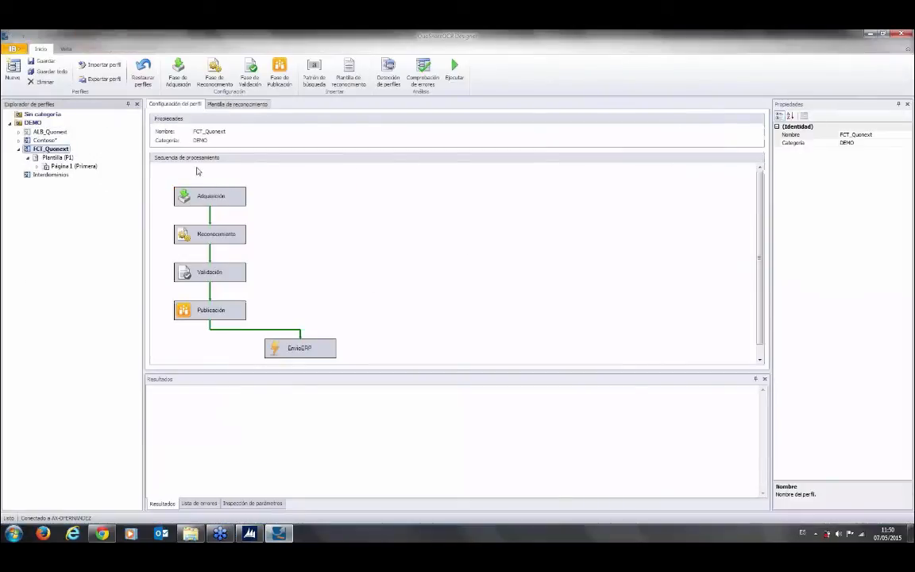
pyautogui.click(454, 72)
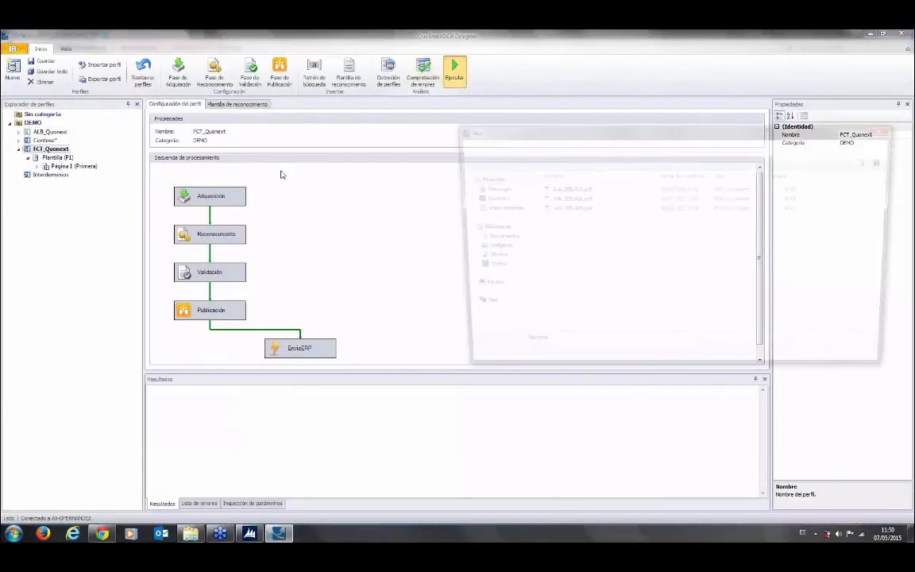
pyautogui.click(582, 144)
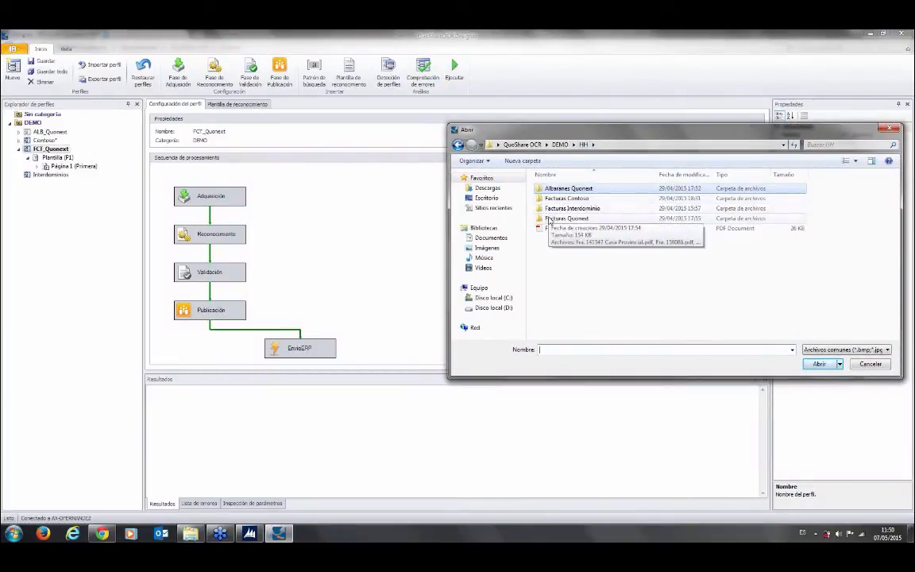
pyautogui.doubleClick(559, 217)
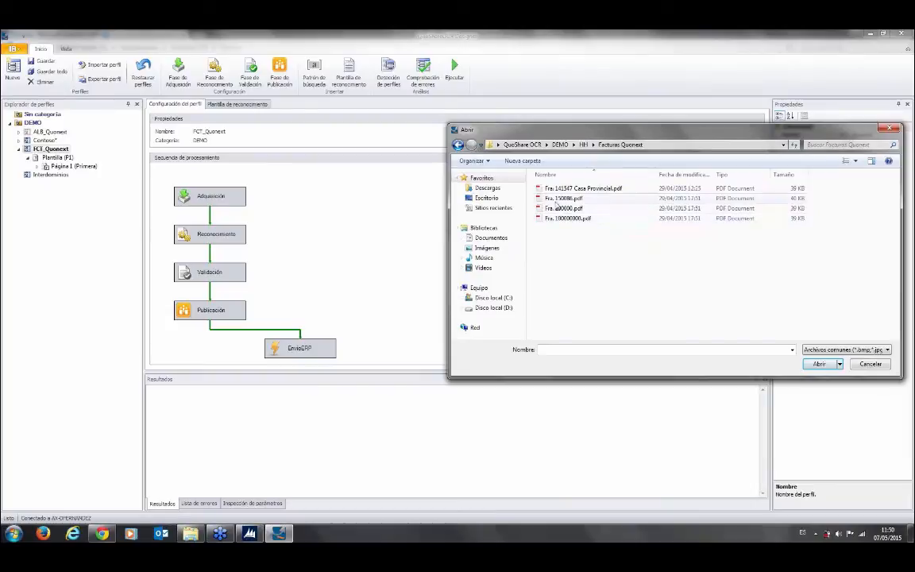
pyautogui.click(559, 190)
pyautogui.doubleClick(558, 190)
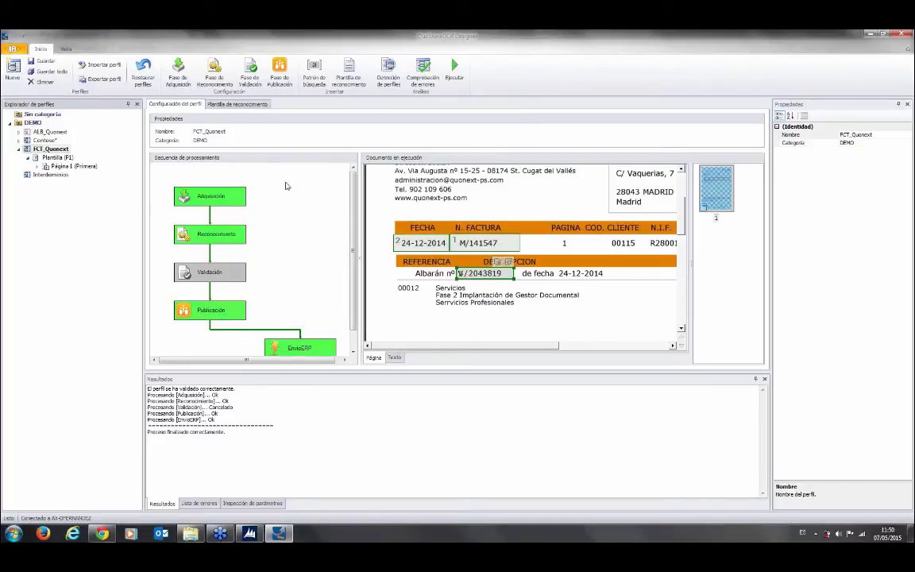
pyautogui.click(49, 131)
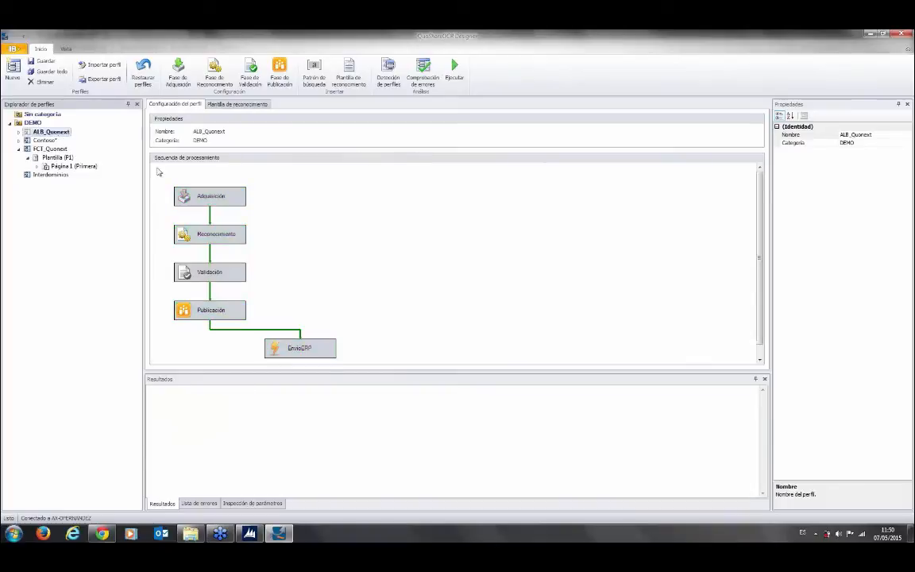
# Inspect the N.ALBARAN zone in ALB_Quonext's recognition template, then select FCT_Quonext.
pyautogui.click(214, 105)
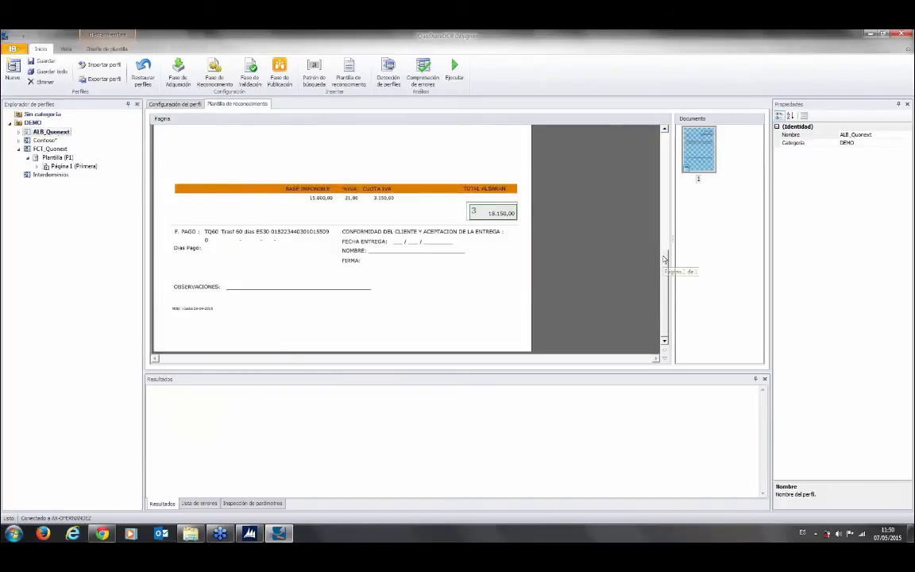
pyautogui.scroll(5, 665, 254)
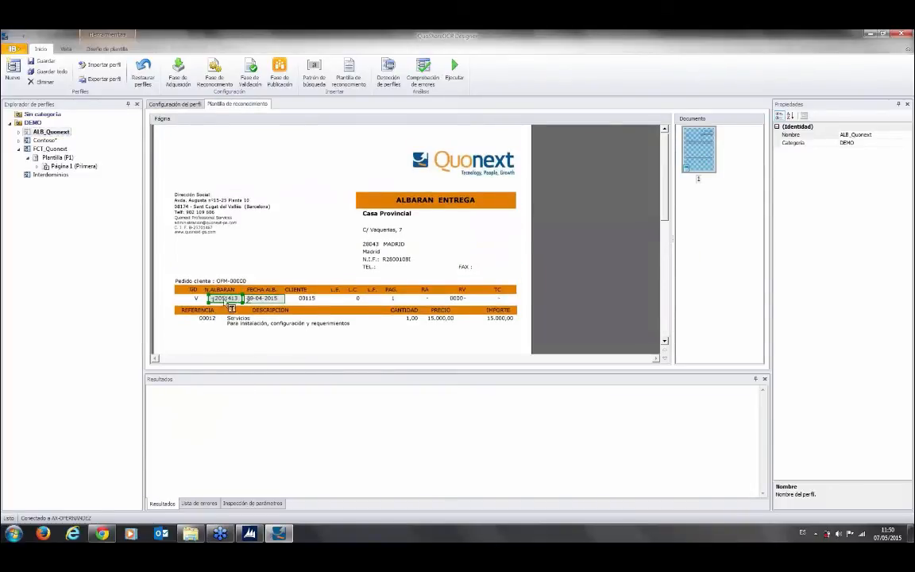
pyautogui.click(228, 301)
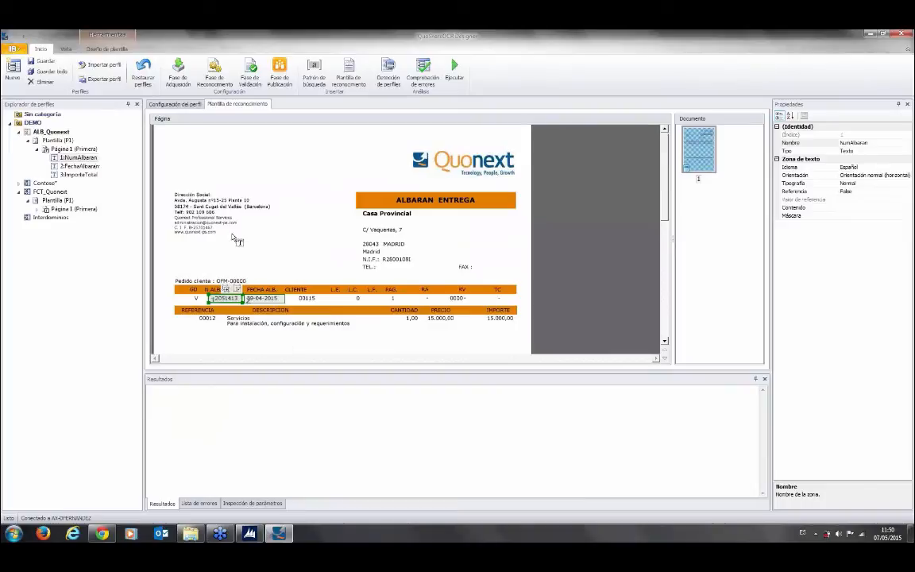
pyautogui.click(223, 259)
pyautogui.click(214, 300)
pyautogui.click(50, 191)
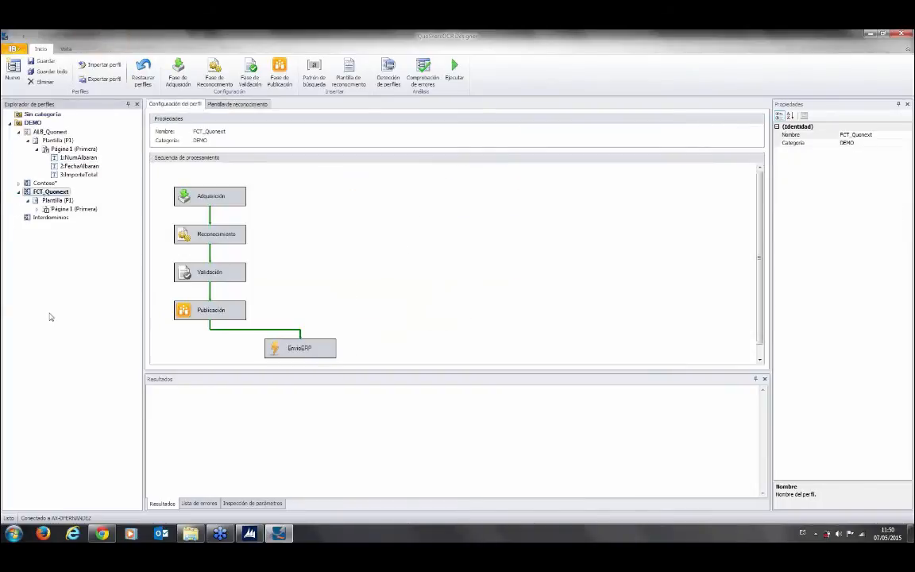
# Select the NumAlbaran zone and resize it in an enlarged view to cover V/2043819.
pyautogui.click(230, 104)
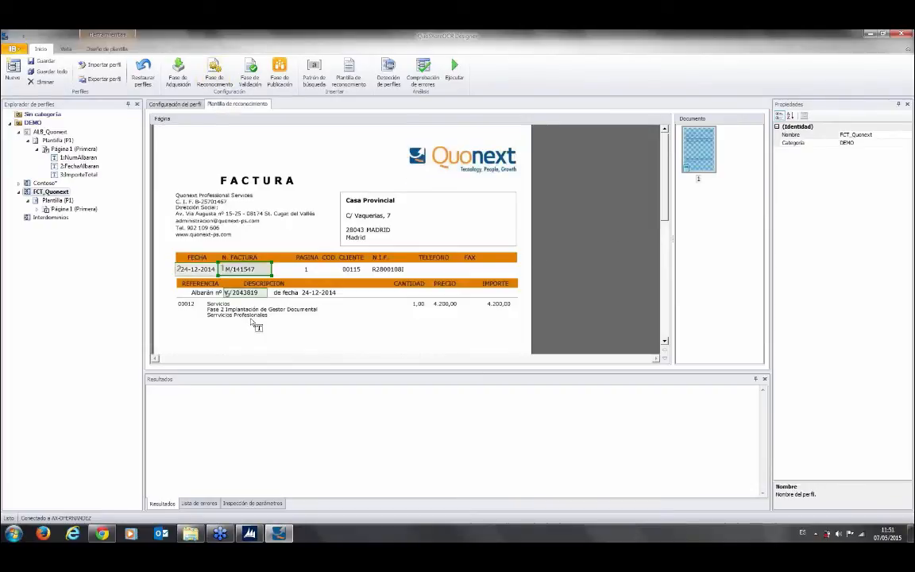
pyautogui.click(233, 294)
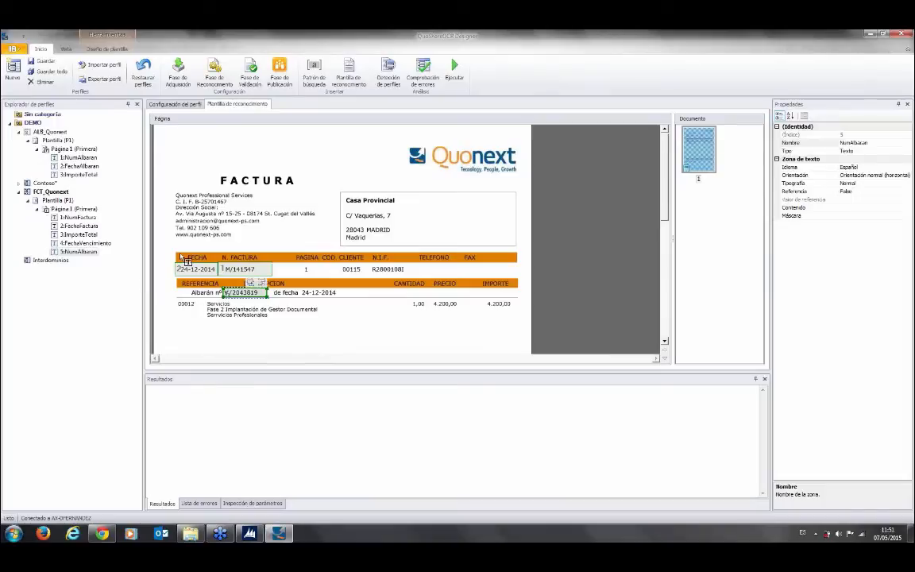
pyautogui.click(174, 105)
pyautogui.click(219, 104)
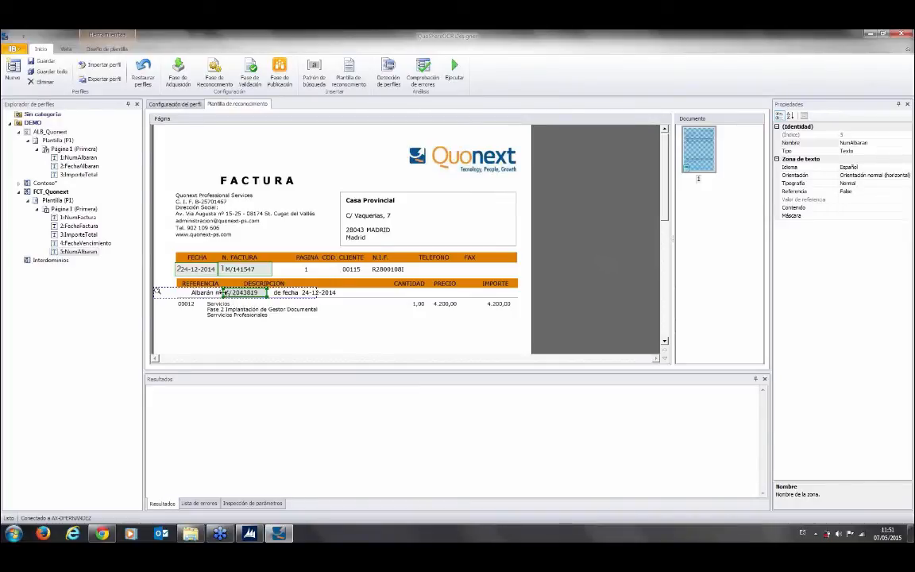
pyautogui.moveTo(224, 293); pyautogui.dragTo(233, 293)
pyautogui.click(104, 49)
pyautogui.click(66, 48)
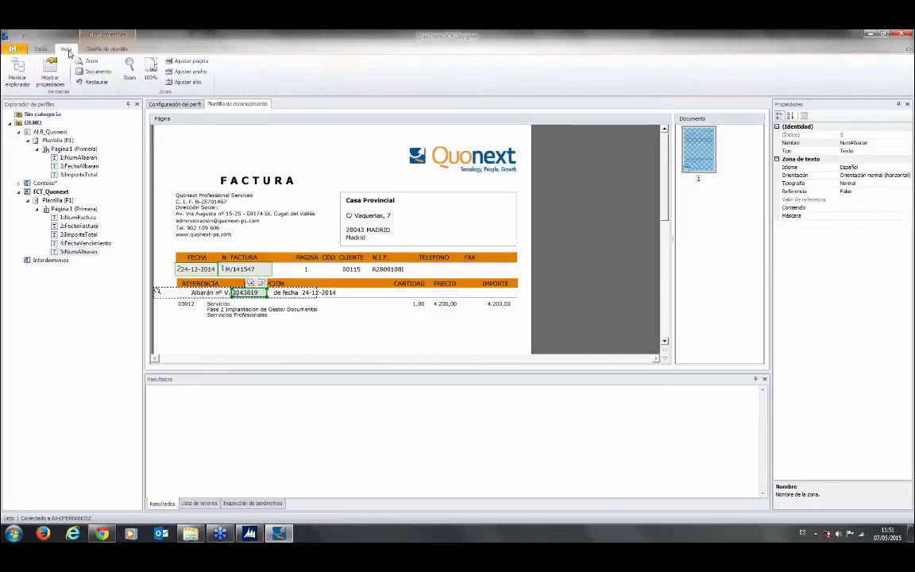
pyautogui.click(86, 61)
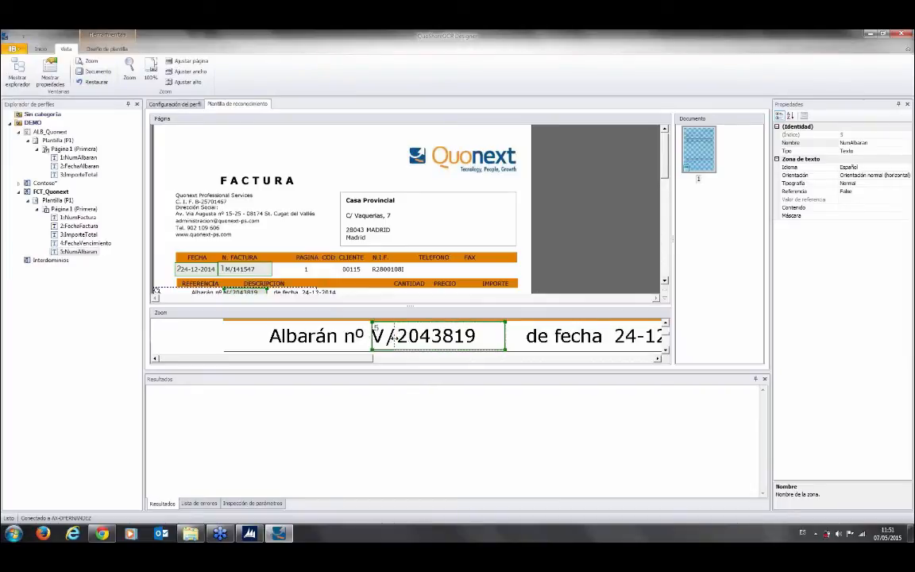
pyautogui.moveTo(394, 328); pyautogui.dragTo(369, 328)
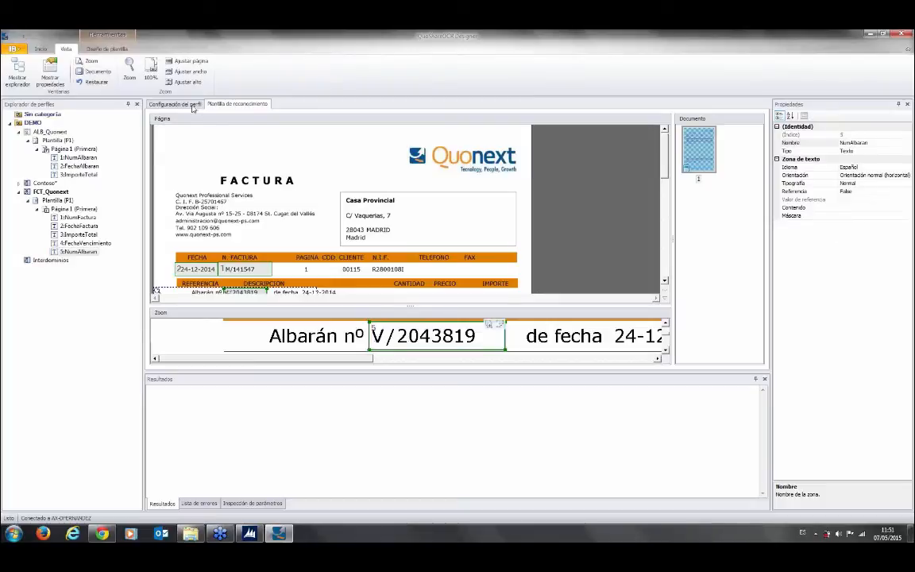
# Read the text inside the NumAlbaran zone and close the recognition results.
pyautogui.click(107, 48)
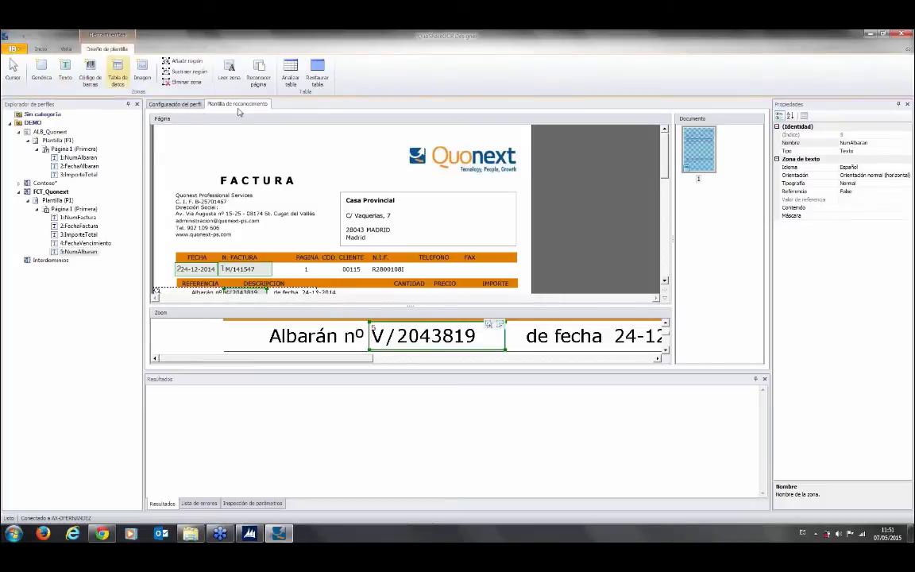
pyautogui.click(258, 72)
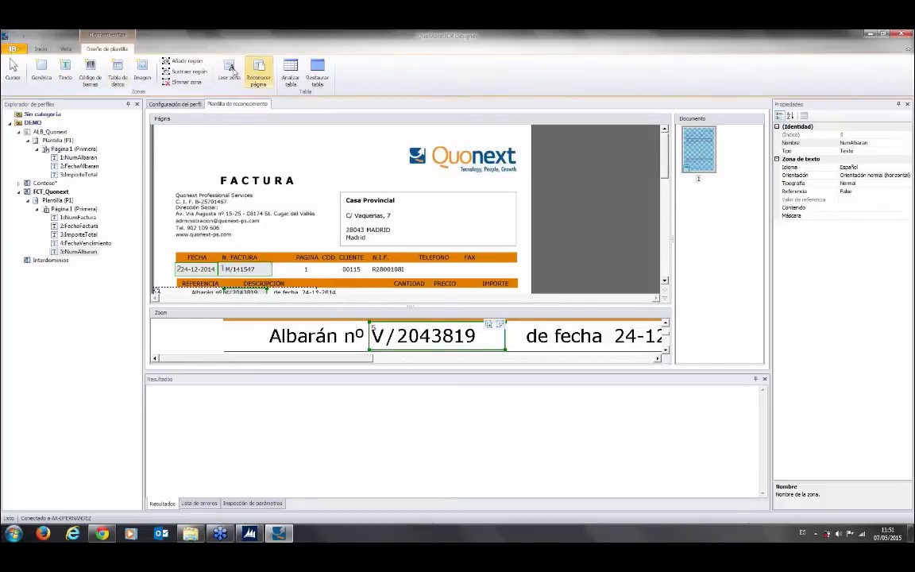
pyautogui.click(226, 71)
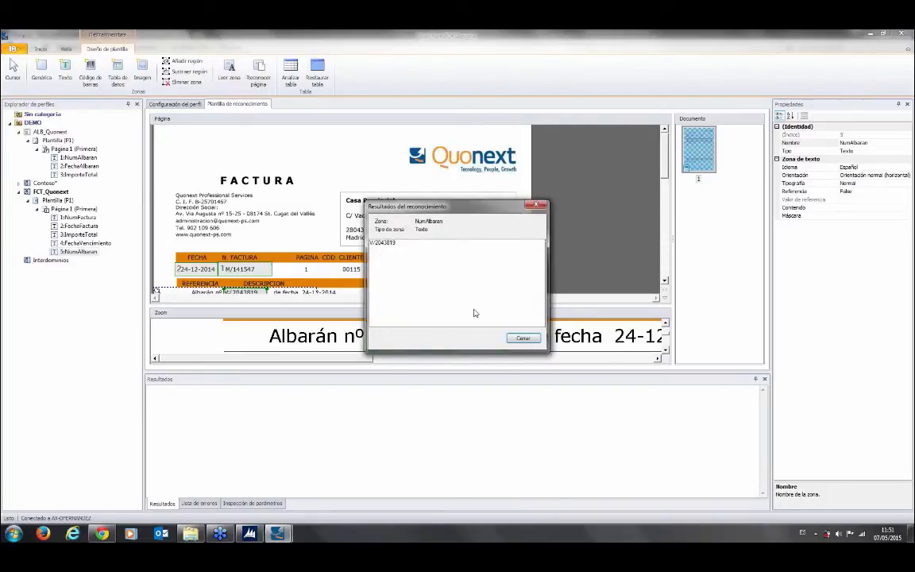
pyautogui.click(523, 338)
# Apply the [^\d] mask removing non-numeric characters and reread the zone as 2043819.
pyautogui.click(867, 215)
pyautogui.click(907, 216)
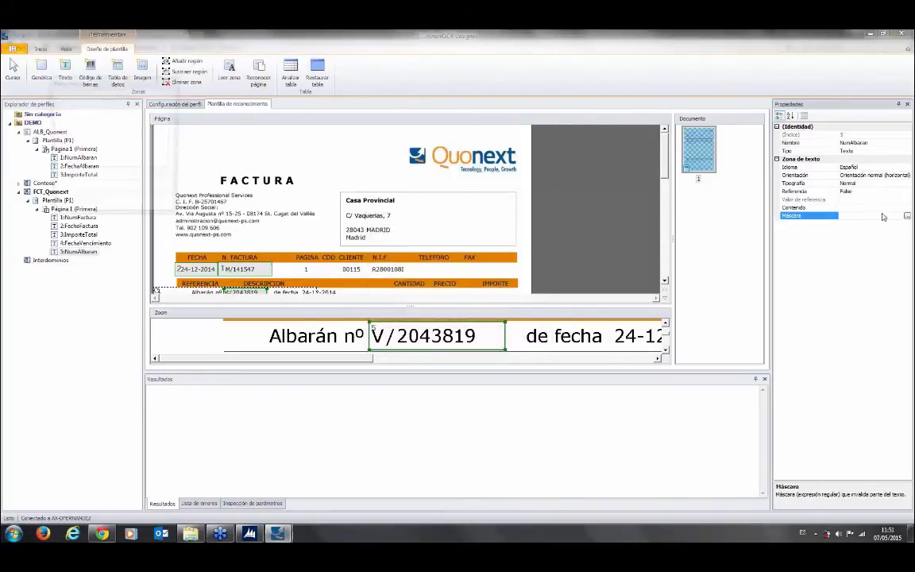
pyautogui.click(88, 129)
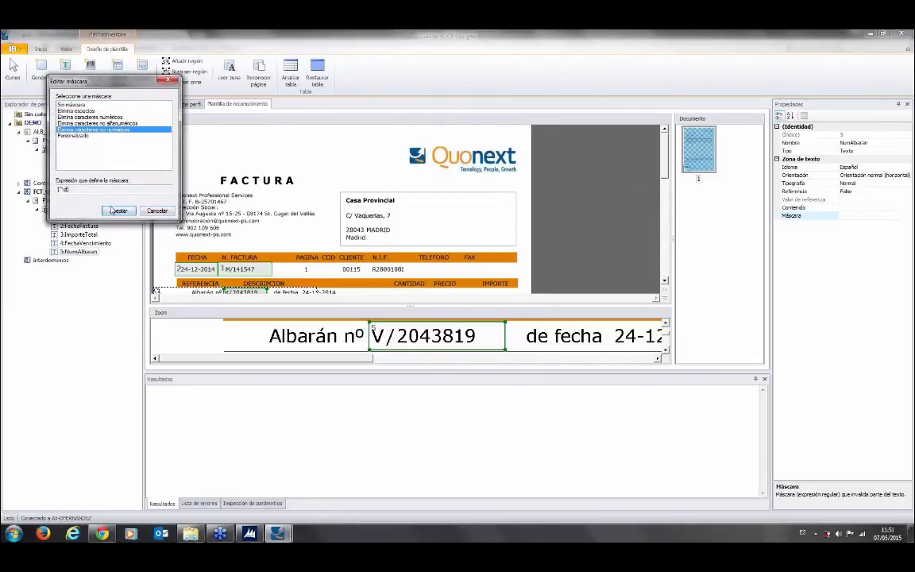
pyautogui.click(118, 210)
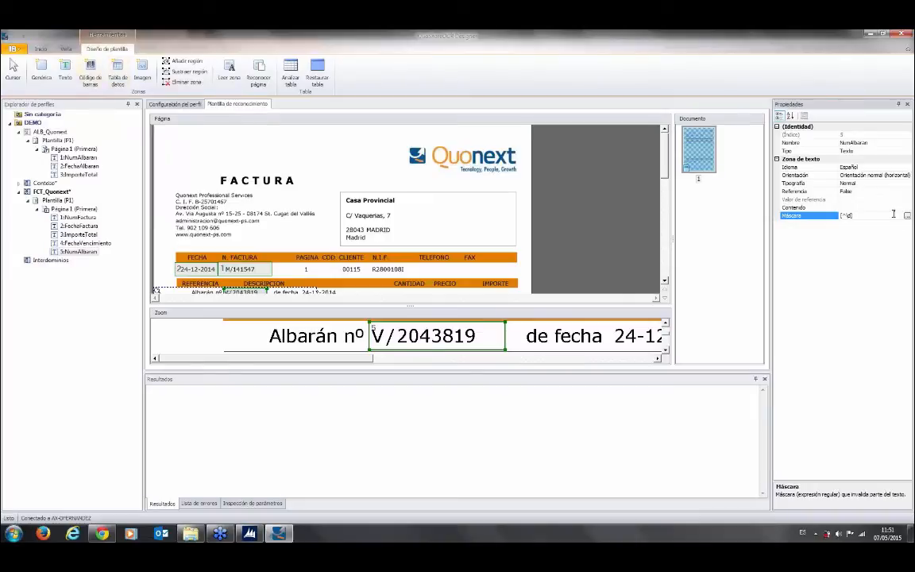
pyautogui.click(865, 208)
pyautogui.click(230, 70)
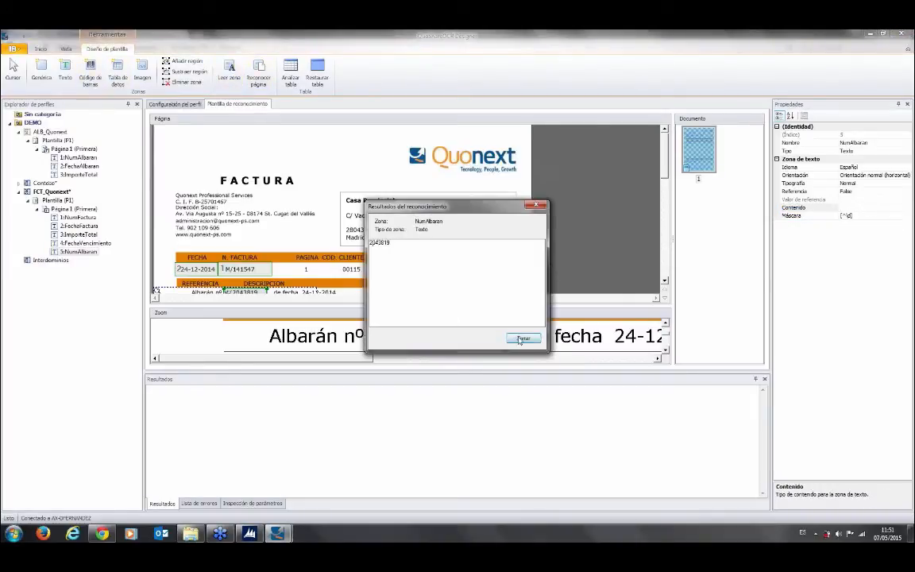
pyautogui.click(522, 339)
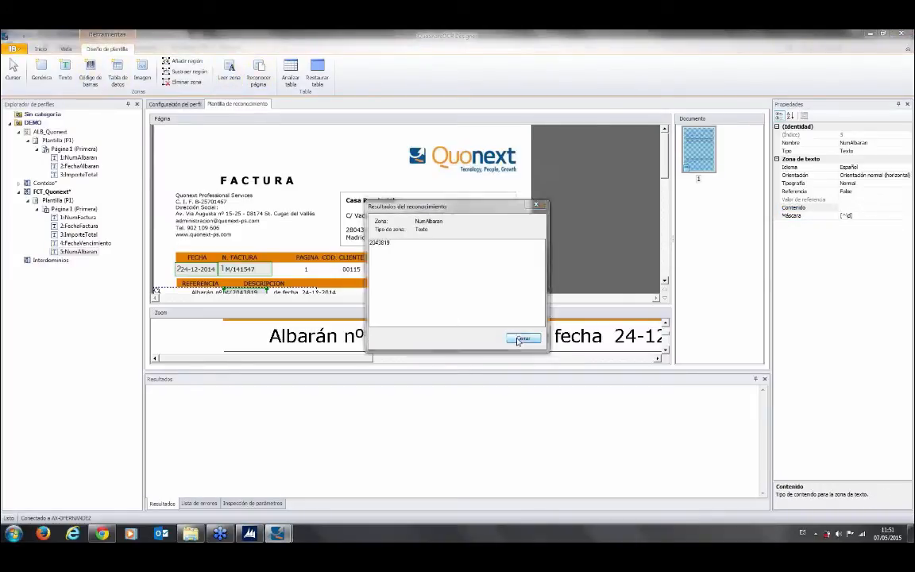
pyautogui.click(41, 49)
# Run FCT_Quonext on a sample Quonext invoice PDF, then go back to the recognition template.
pyautogui.click(175, 104)
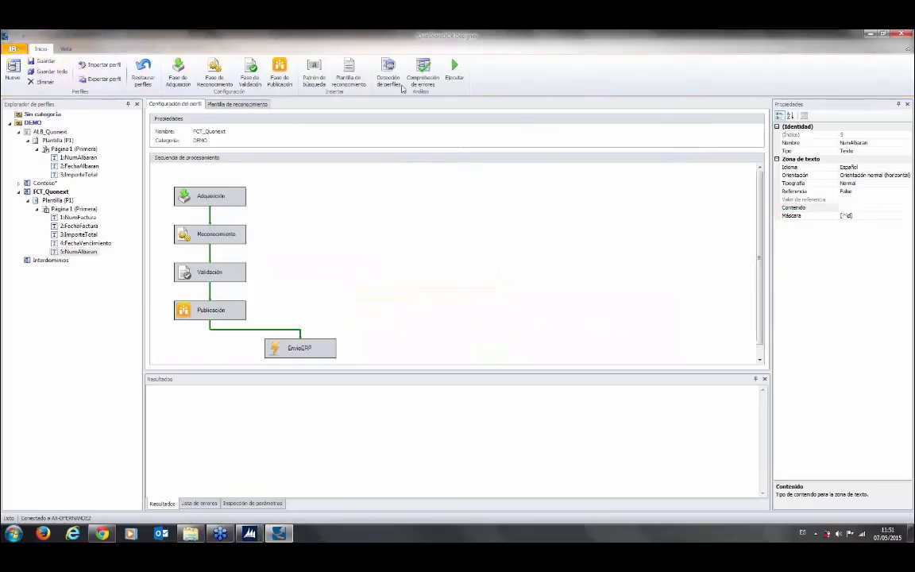
pyautogui.click(455, 70)
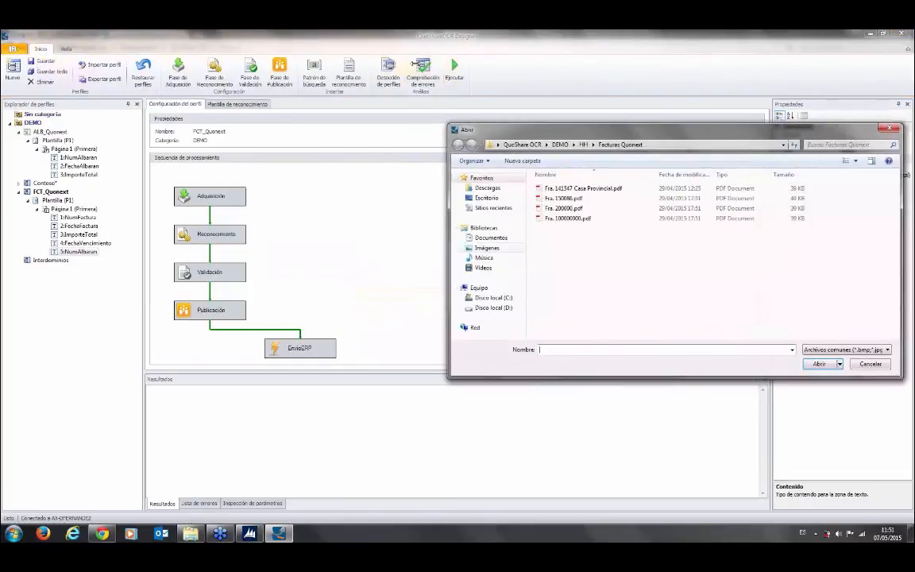
pyautogui.doubleClick(578, 217)
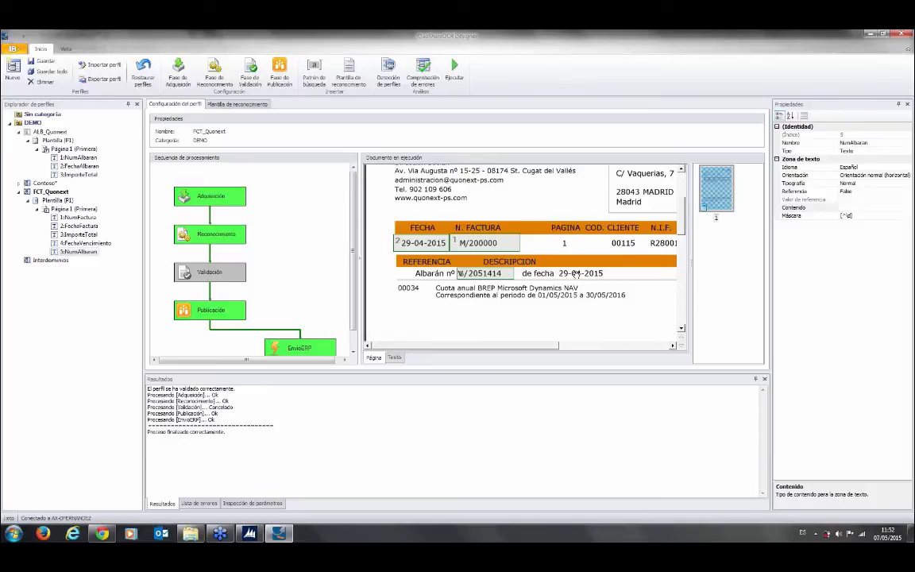
pyautogui.click(242, 104)
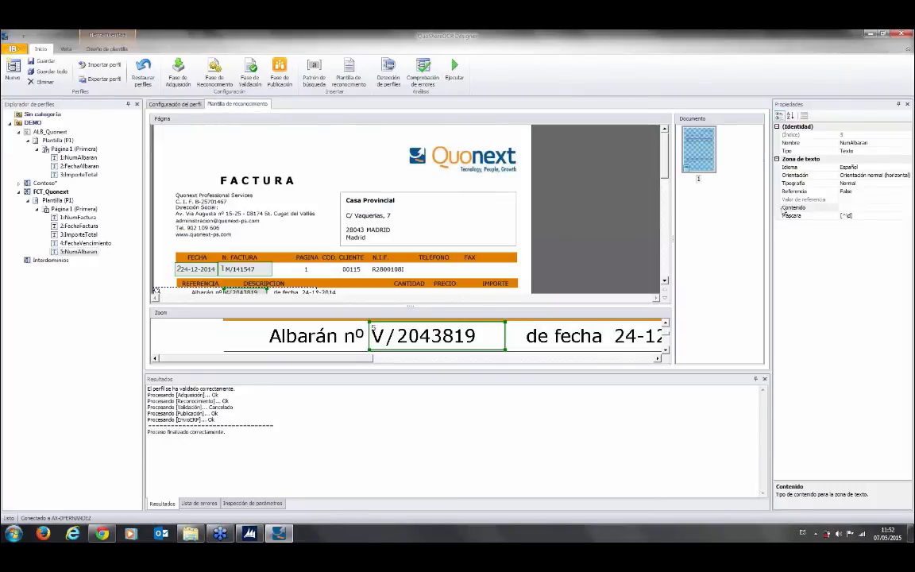
pyautogui.scroll(-3, 664, 169)
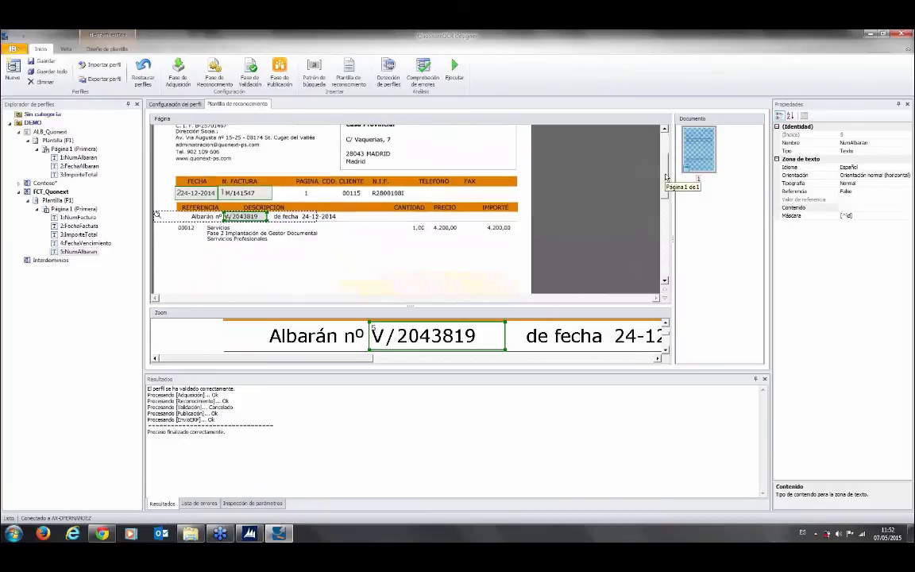
pyautogui.moveTo(665, 178); pyautogui.dragTo(665, 175)
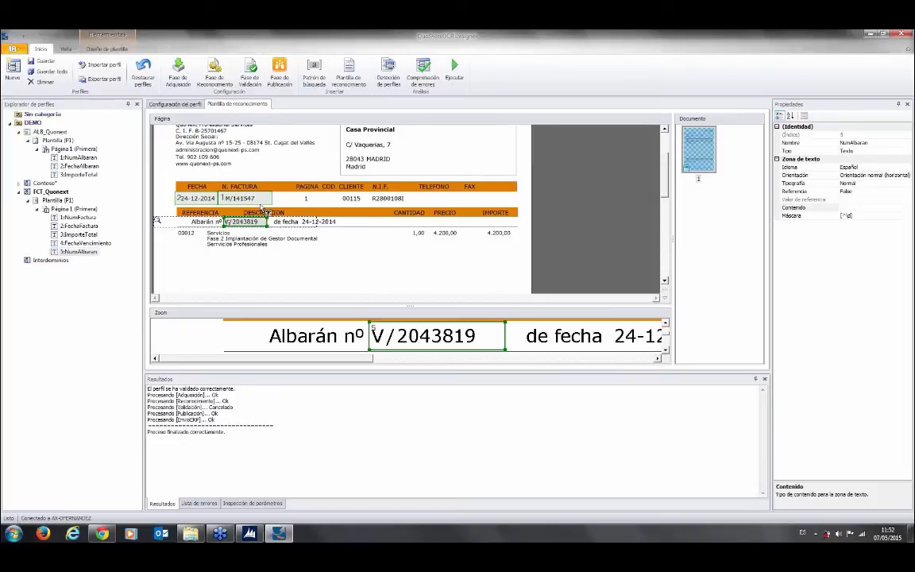
pyautogui.moveTo(664, 166); pyautogui.dragTo(501, 198)
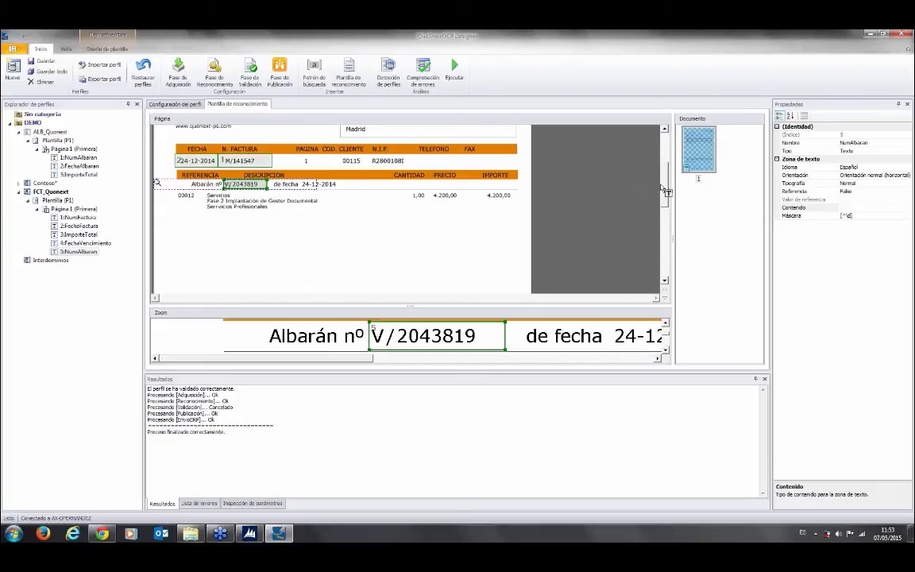
pyautogui.moveTo(666, 193); pyautogui.dragTo(664, 161)
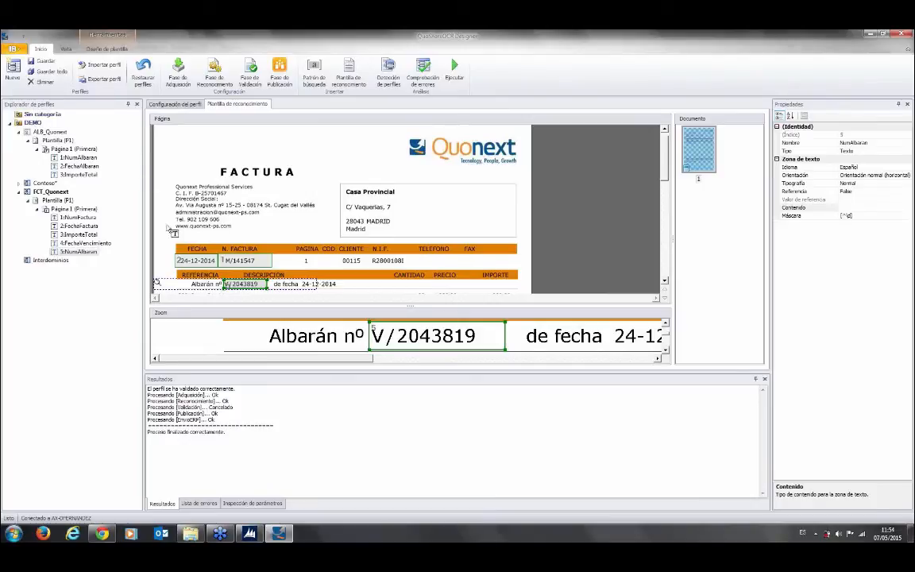
# Add a regular-expression search pattern to FCT_Quonext and retype its default name.
pyautogui.click(63, 209)
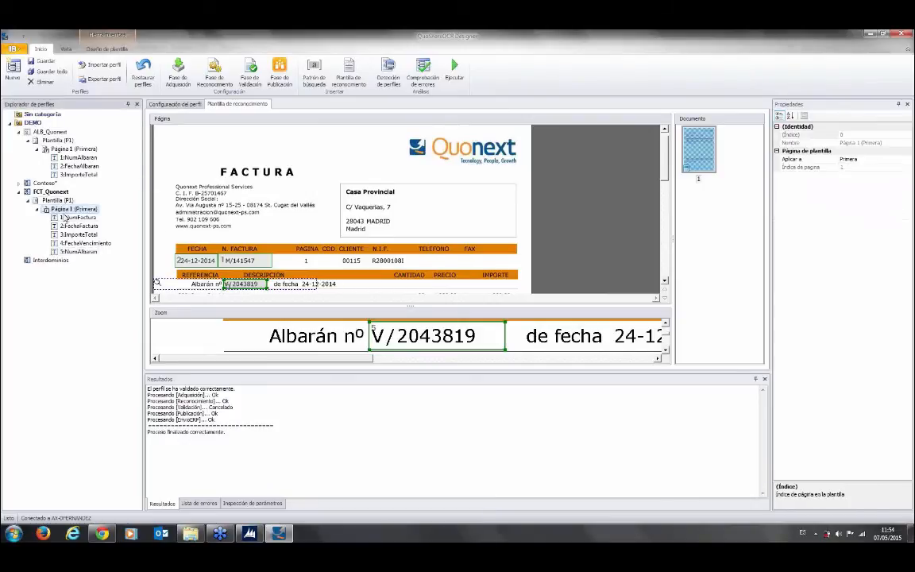
pyautogui.rightClick(57, 192)
pyautogui.moveTo(80, 201)
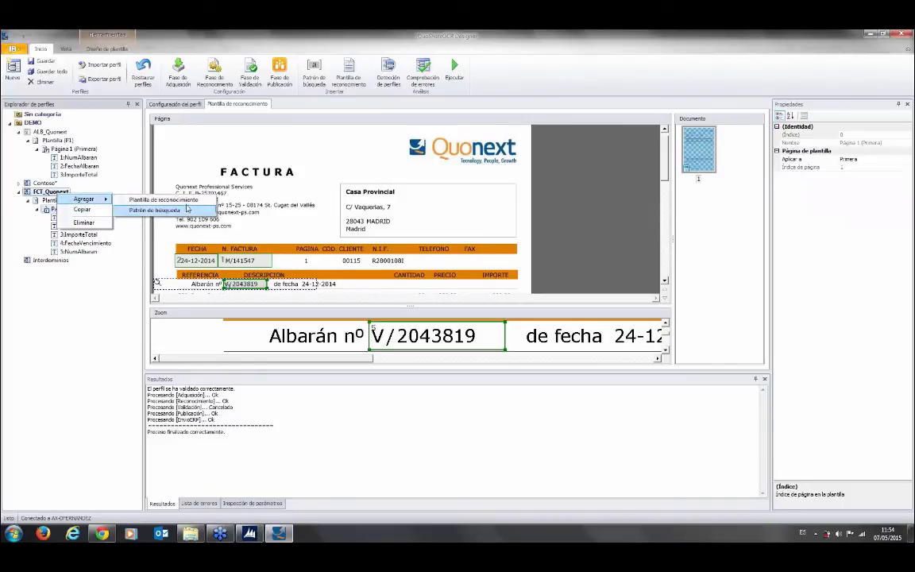
pyautogui.click(187, 211)
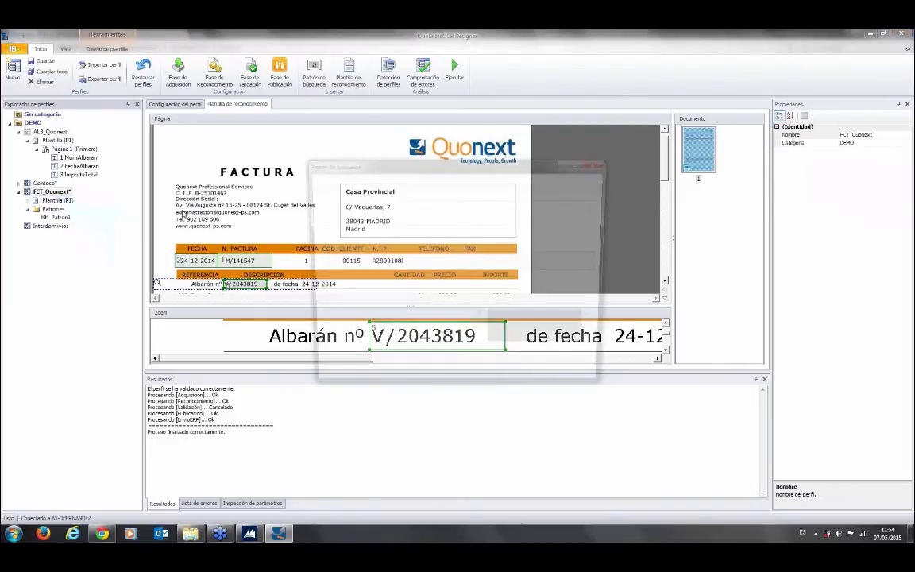
pyautogui.click(317, 249)
pyautogui.click(383, 205)
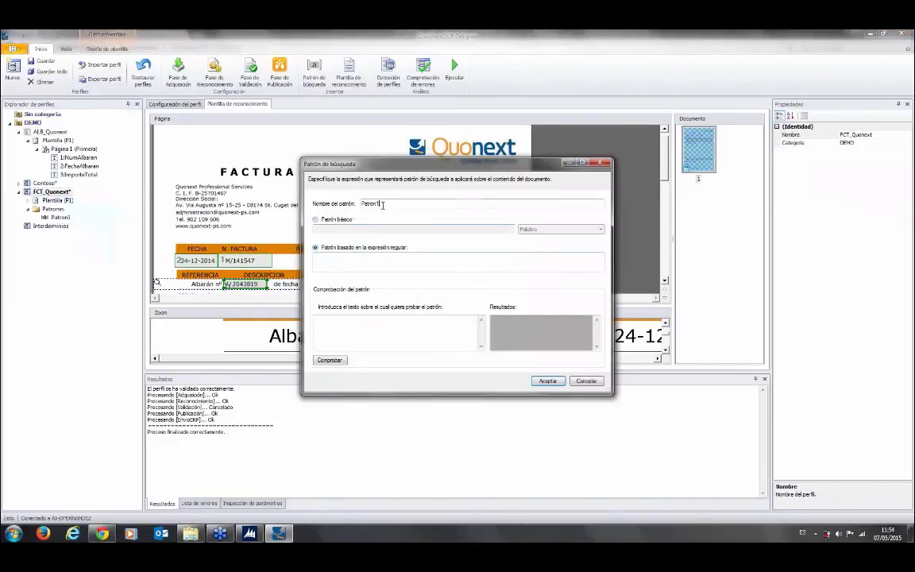
pyautogui.doubleClick(383, 205)
pyautogui.write('Ereil')
# Enter the e-mail regular expression [\w]*@[\w-]+\.com into the pattern.
pyautogui.click(333, 261)
pyautogui.moveTo(375, 161); pyautogui.dragTo(403, 148)
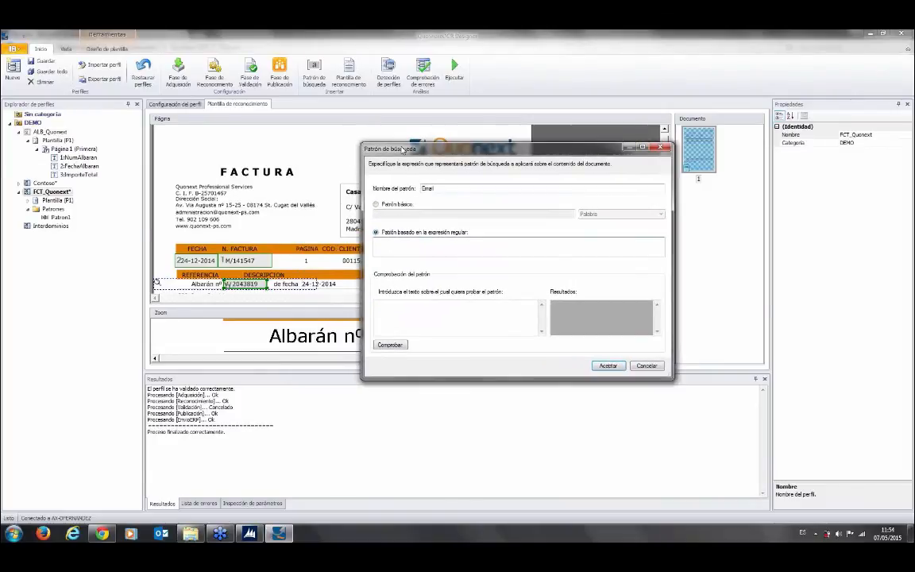
pyautogui.write('[]')
pyautogui.write('\\w')
pyautogui.write('*')
pyautogui.write('@')
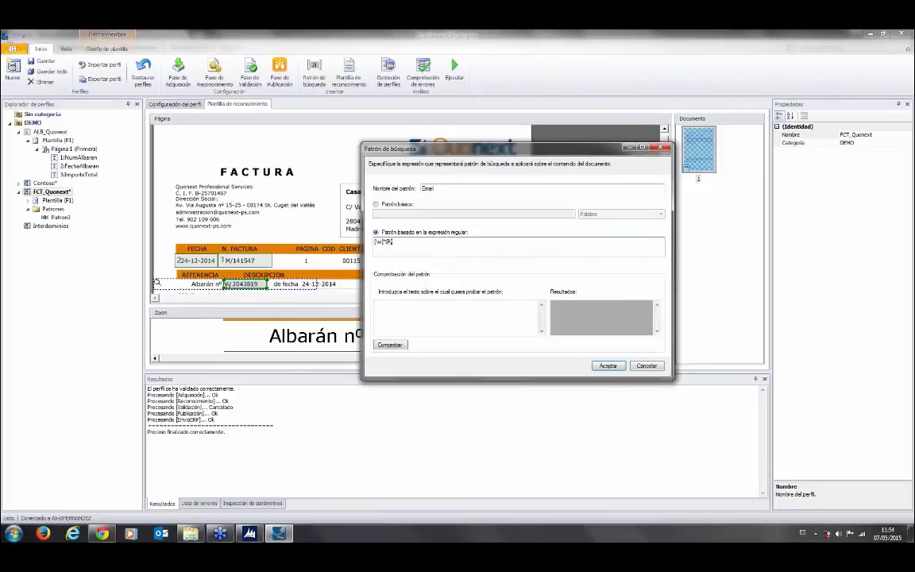
pyautogui.write('[\\w]+')
pyautogui.press('Left')
pyautogui.press('Left')
pyautogui.write('\\.com')
# Try renaming the pattern Fecha with the date expression \d\d/\d{2}/\d{4}.
pyautogui.doubleClick(427, 188)
pyautogui.write('Te')
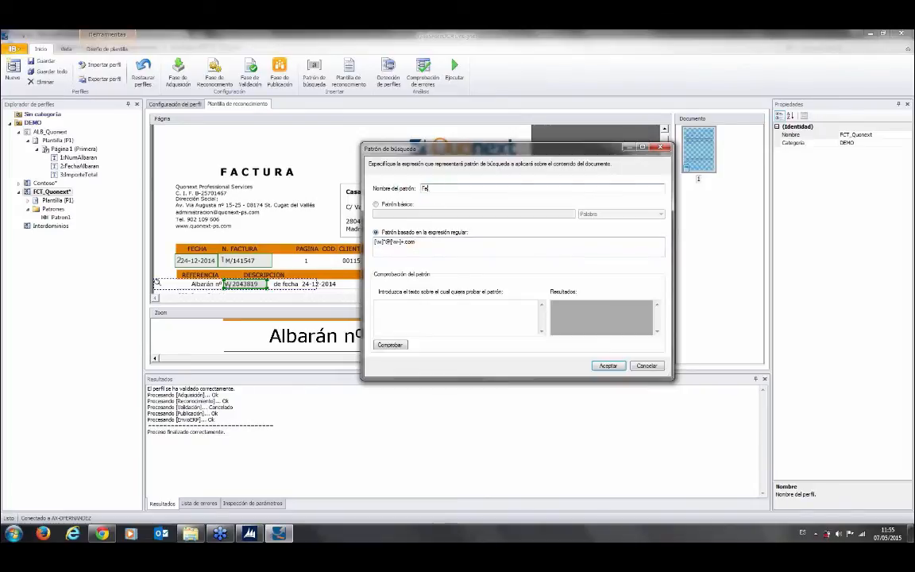
pyautogui.write('cha')
pyautogui.press('Tab')
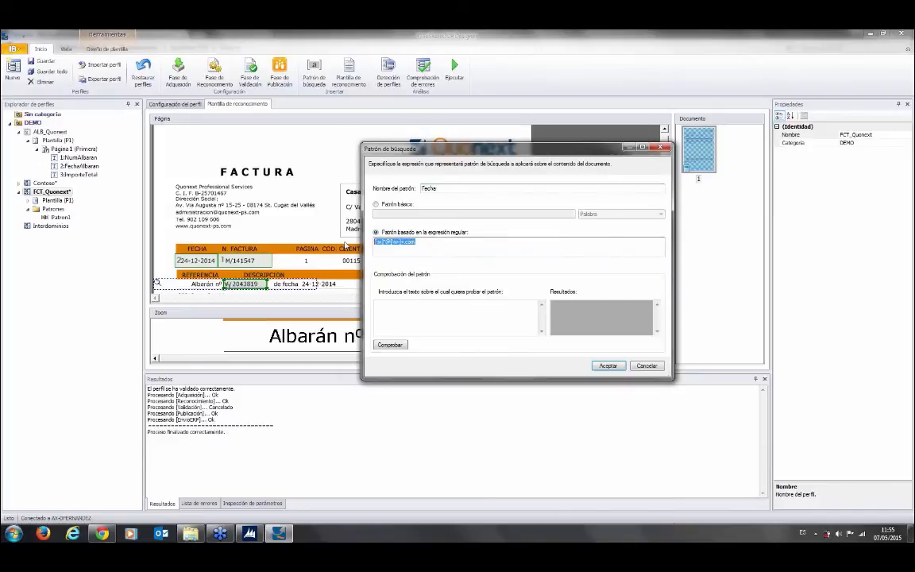
pyautogui.write('\\d\\d/')
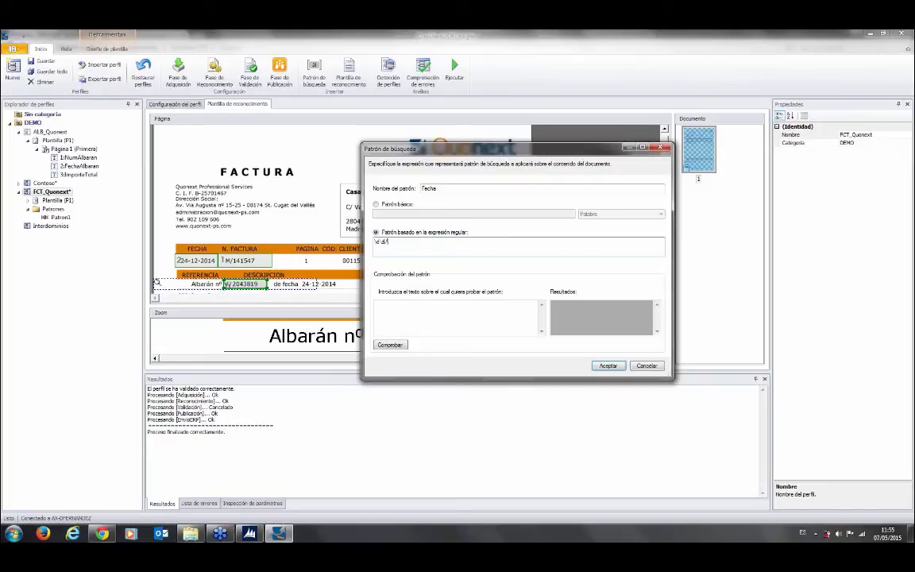
pyautogui.write('\\')
pyautogui.write('d{')
pyautogui.write('2}')
pyautogui.write('/\\d{')
pyautogui.write('{')
pyautogui.write('4}')
# Rename the pattern back to Email with an e-mail expression [\w]+@[\w-.].
pyautogui.doubleClick(443, 189)
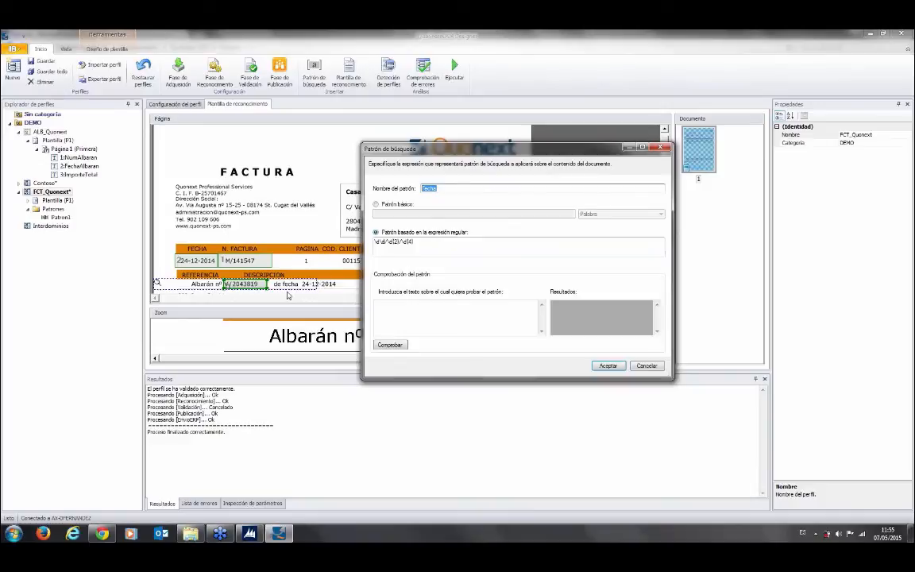
pyautogui.write('Email')
pyautogui.press('Tab')
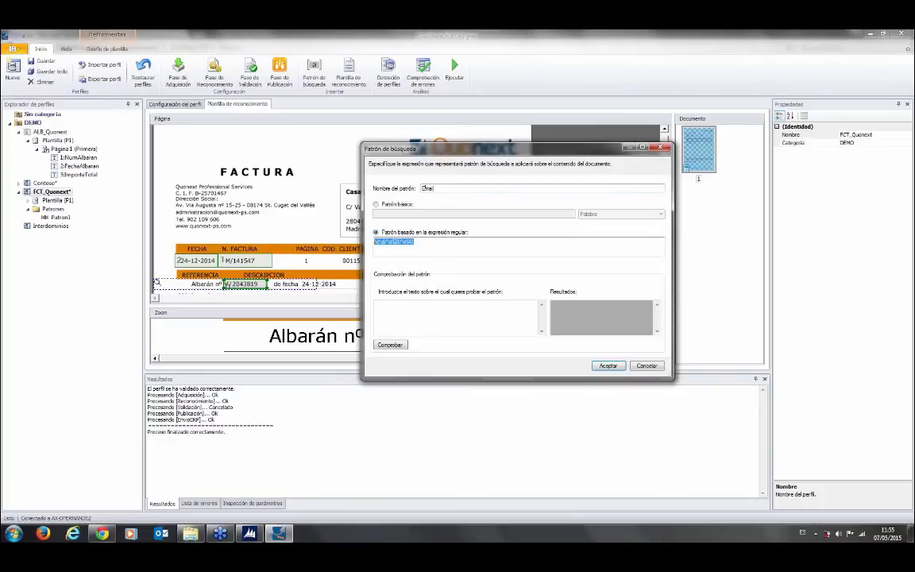
pyautogui.write('[\\w]+@[\\w-.]')
# Save the Email pattern and open the validation options of the Validación phase.
pyautogui.click(606, 366)
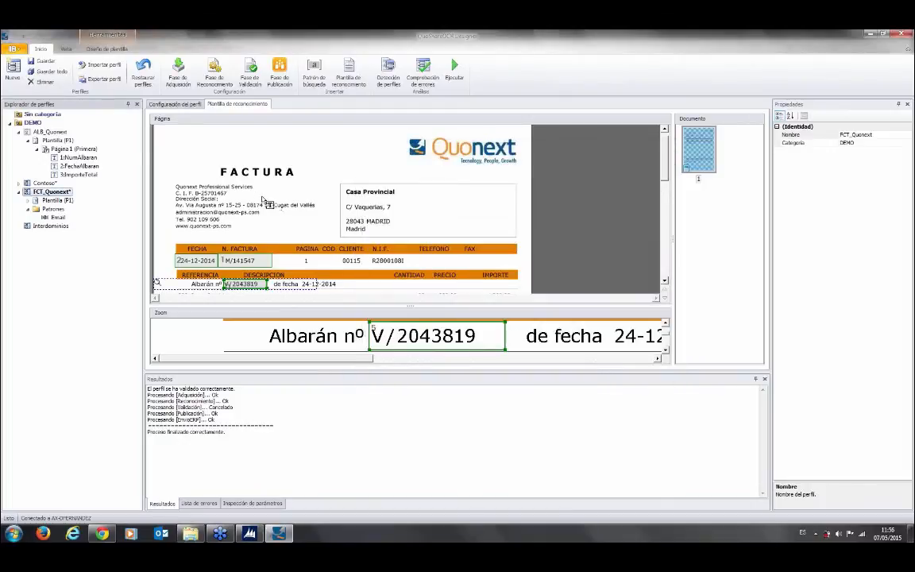
pyautogui.click(162, 105)
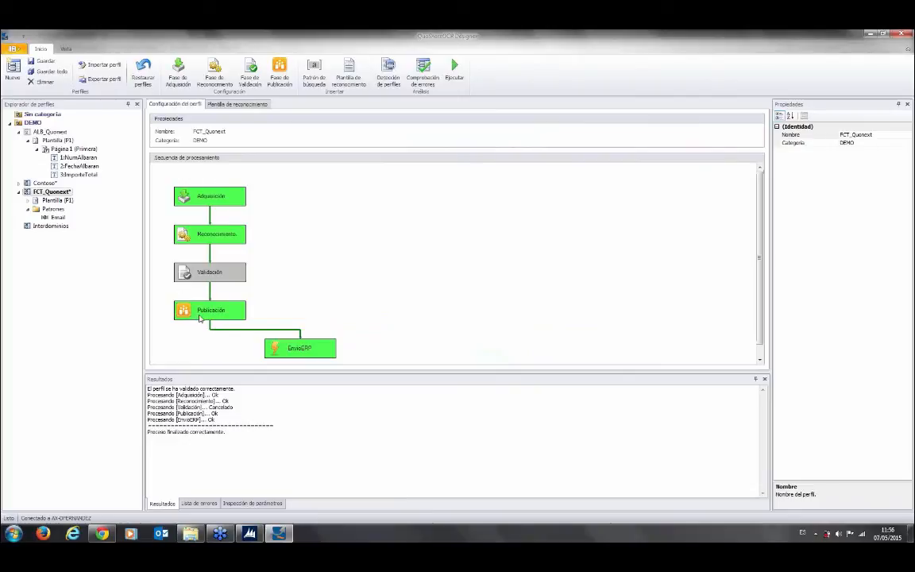
pyautogui.click(200, 274)
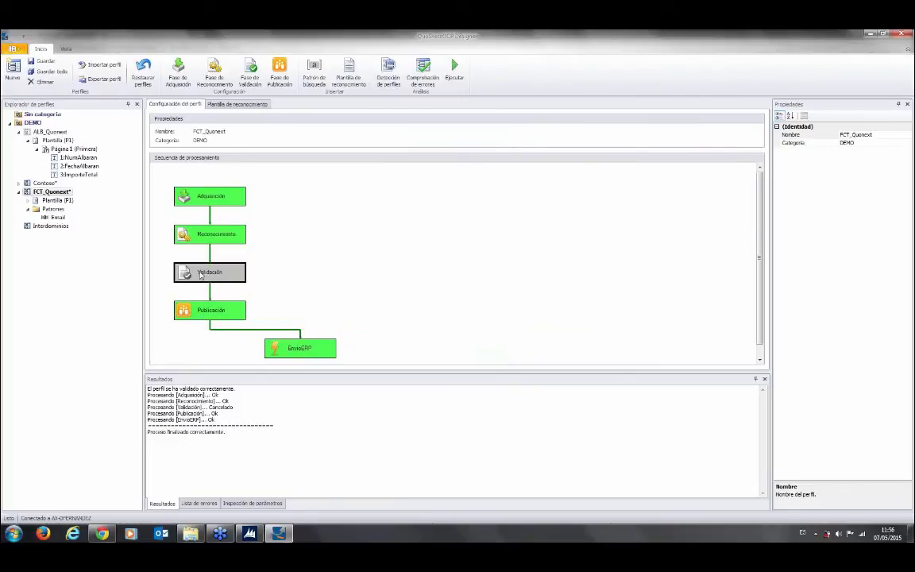
pyautogui.doubleClick(200, 275)
# Review First, Last and Min functions for Patterns!Email in the expression editor, then cancel.
pyautogui.click(490, 192)
pyautogui.click(548, 190)
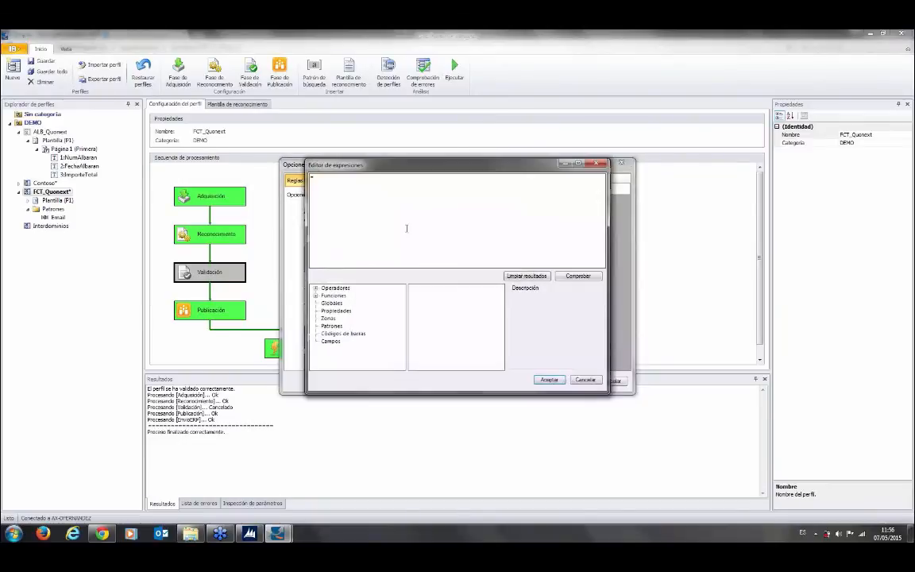
pyautogui.click(332, 326)
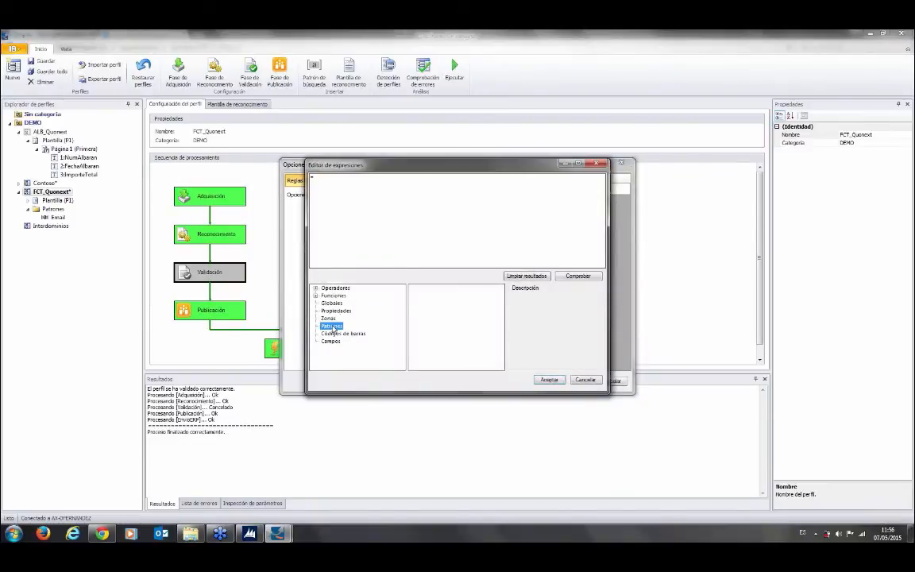
pyautogui.click(418, 289)
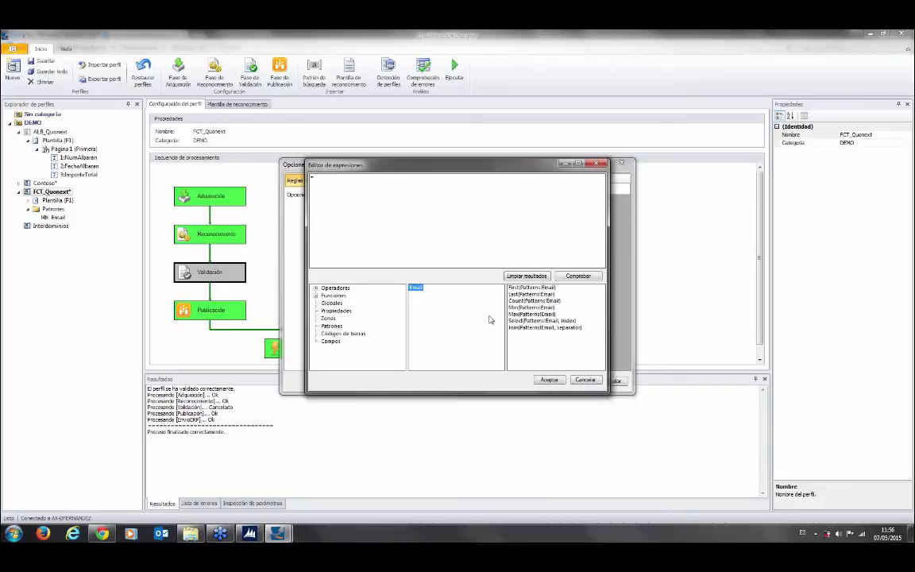
pyautogui.click(527, 289)
pyautogui.click(525, 295)
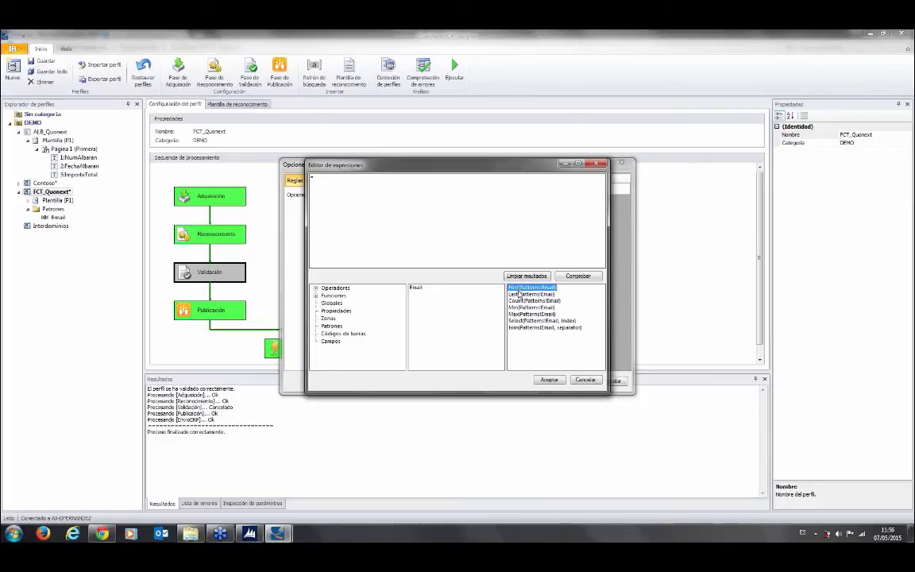
pyautogui.click(524, 307)
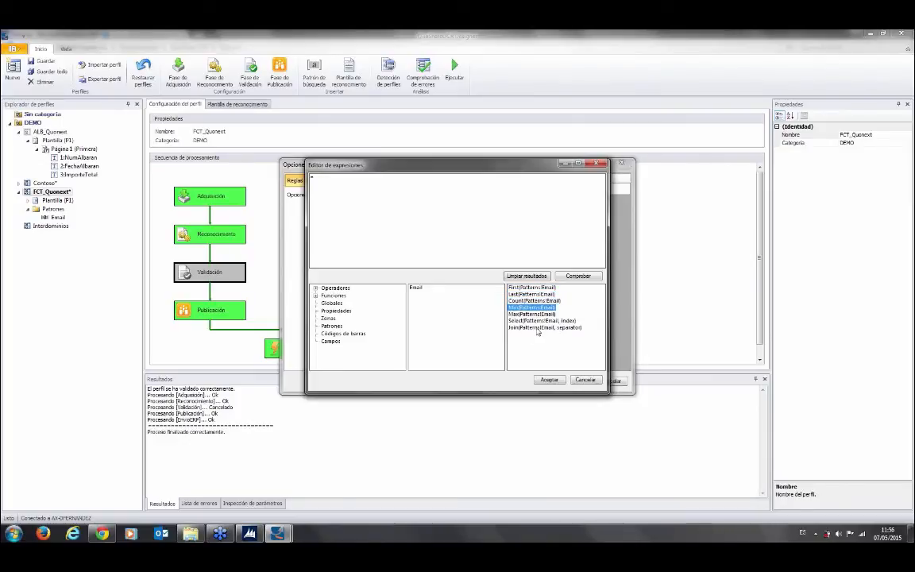
pyautogui.click(585, 379)
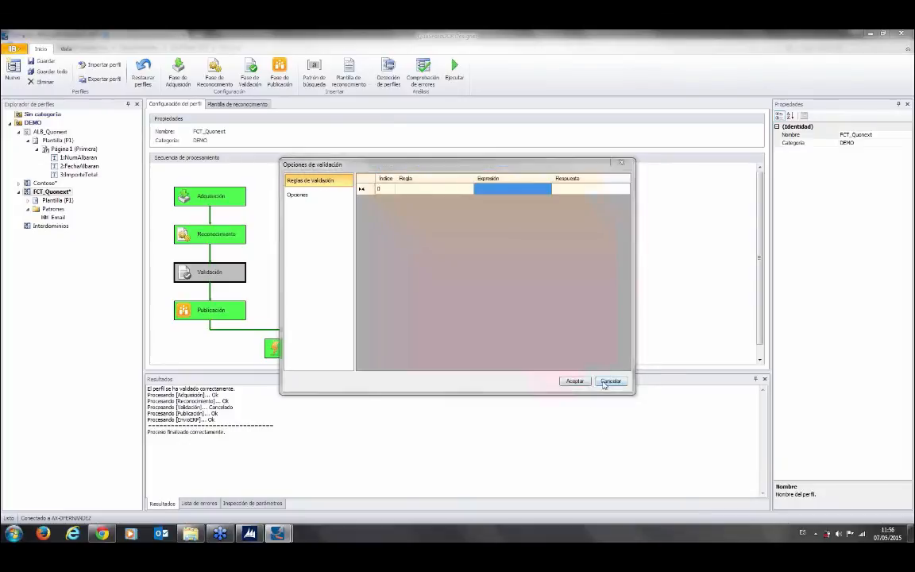
# Cancel the validation options, collapse FCT_Quonext, and select the EnvioERP phase.
pyautogui.click(609, 380)
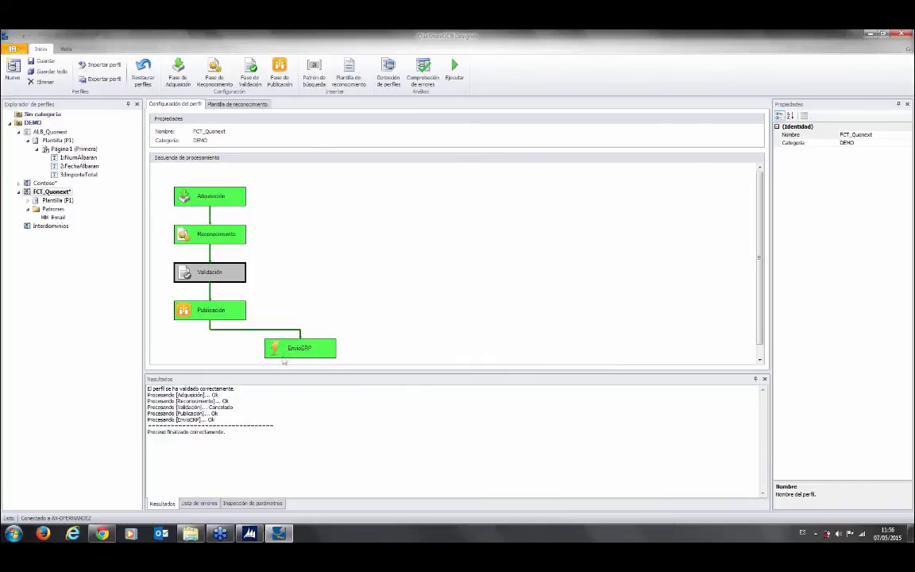
pyautogui.click(316, 190)
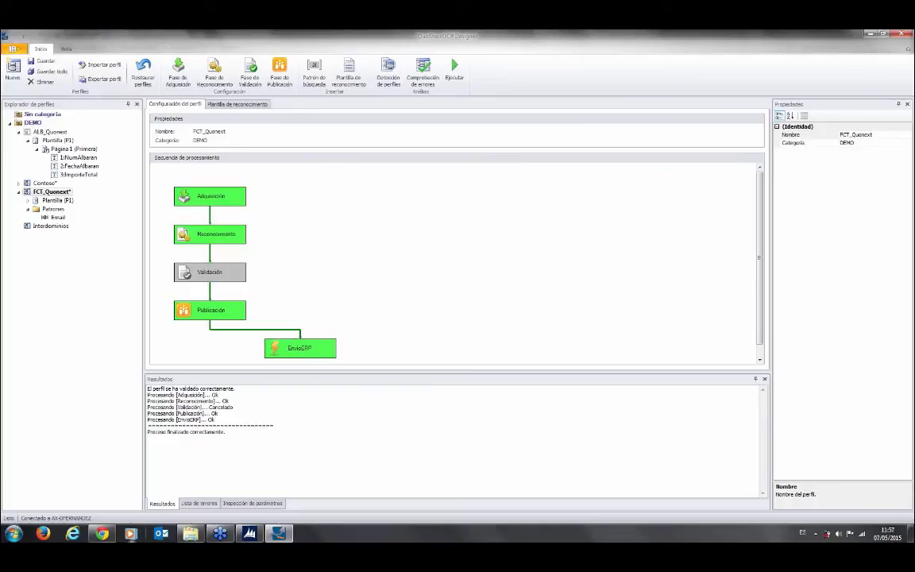
pyautogui.moveTo(250, 538)
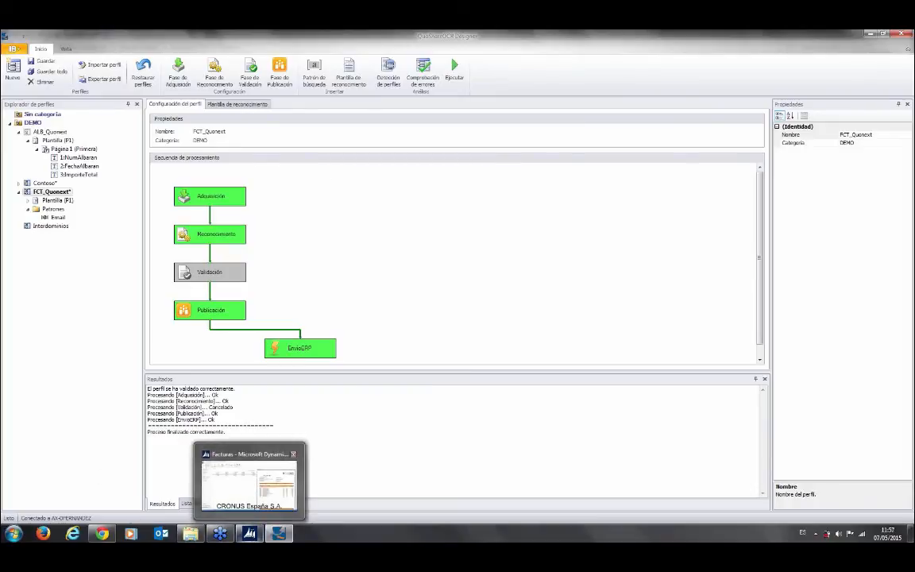
pyautogui.click(19, 192)
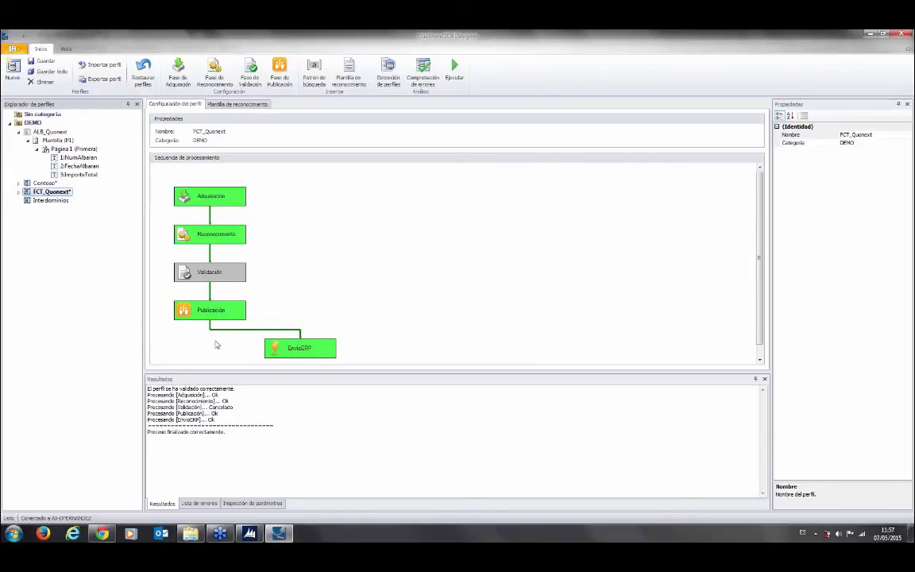
pyautogui.click(276, 350)
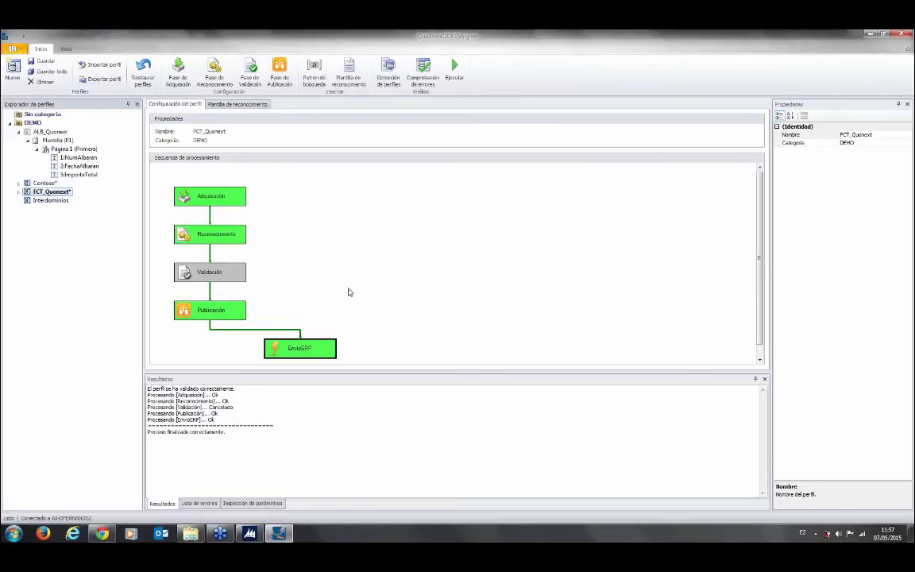
# Add a new action, Action0, directly after the Validación step via Agregar acción.
pyautogui.click(230, 278)
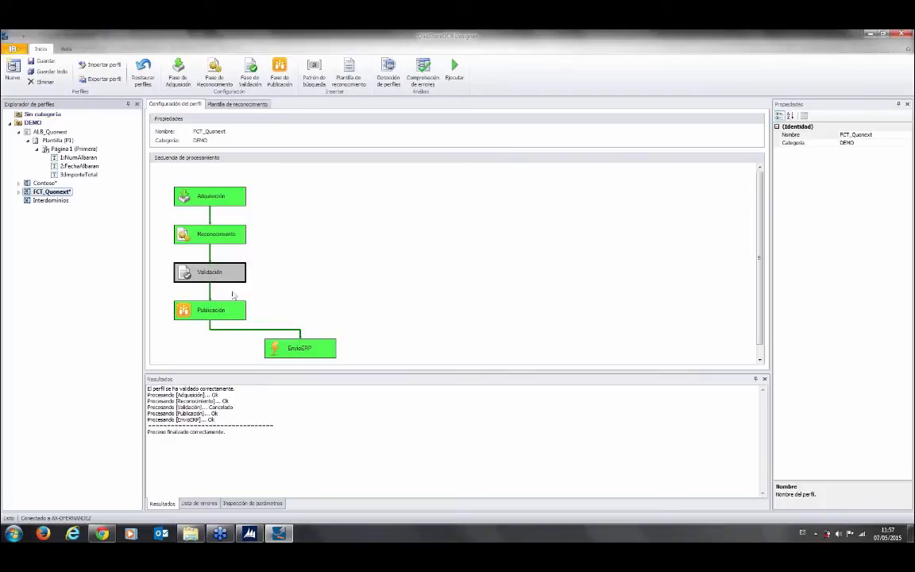
pyautogui.rightClick(230, 279)
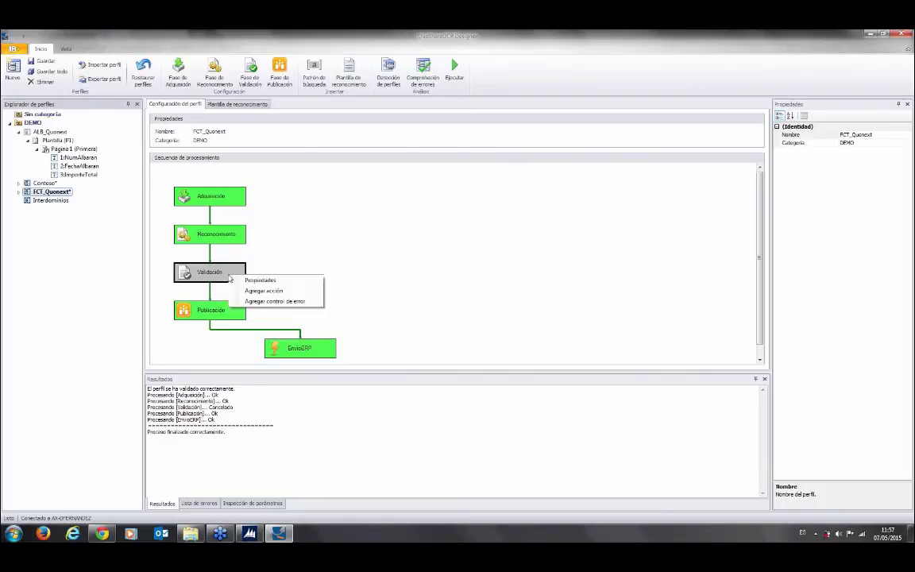
pyautogui.click(263, 290)
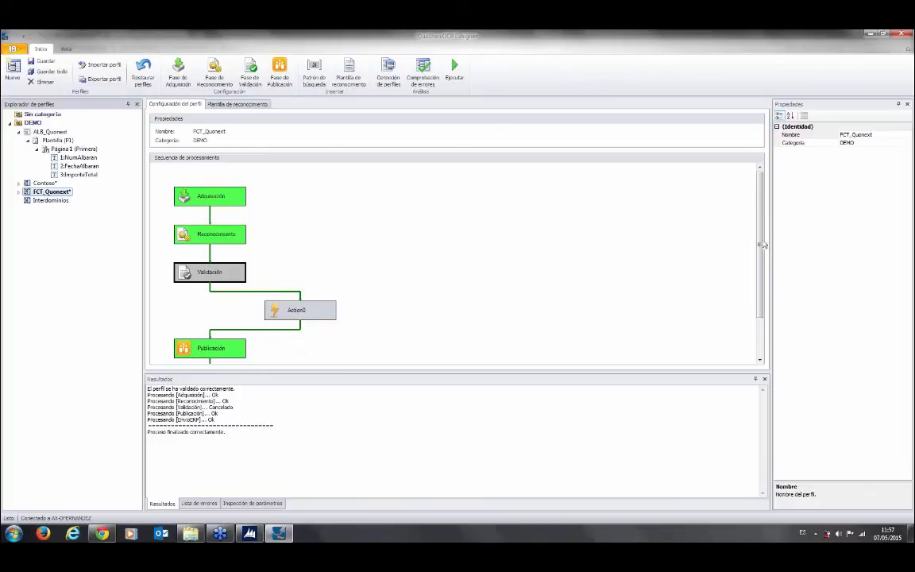
pyautogui.moveTo(760, 244); pyautogui.dragTo(760, 298)
# Rename Action0 to ExisteFactura and remove its condition so it always runs.
pyautogui.doubleClick(297, 258)
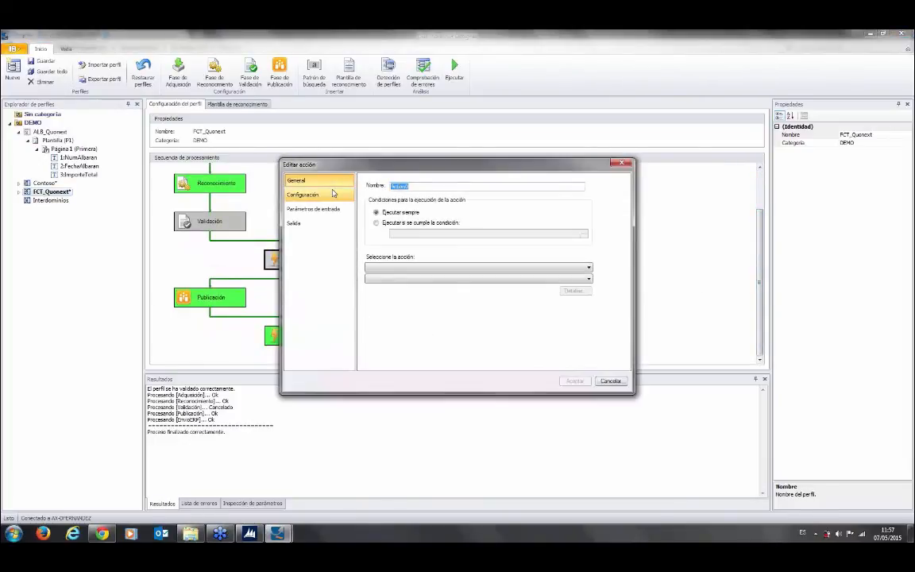
pyautogui.write('ExisteFactura')
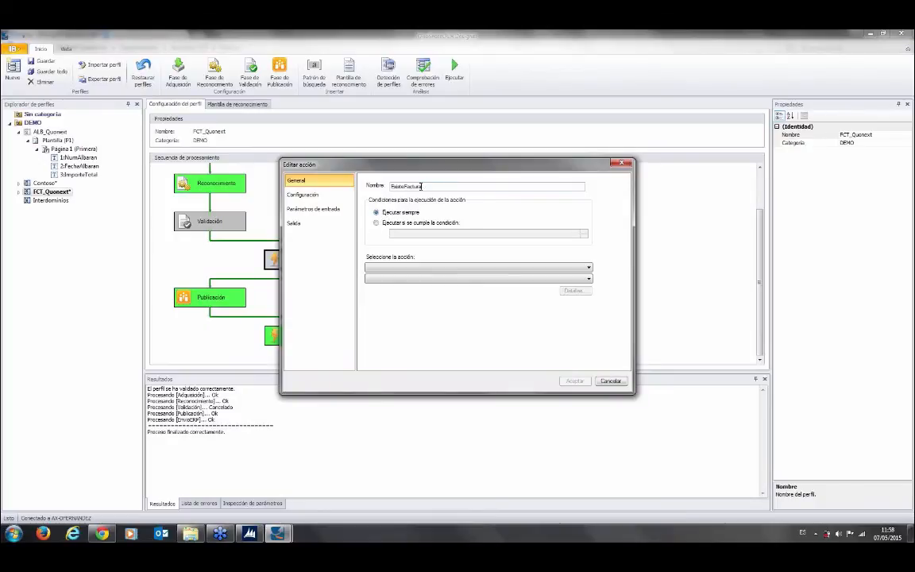
pyautogui.click(378, 222)
pyautogui.click(584, 233)
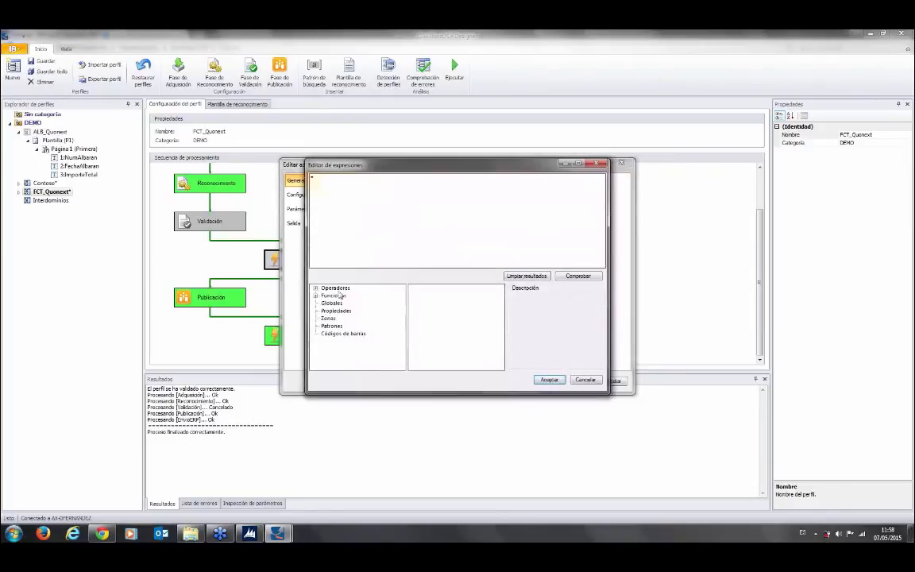
pyautogui.click(597, 384)
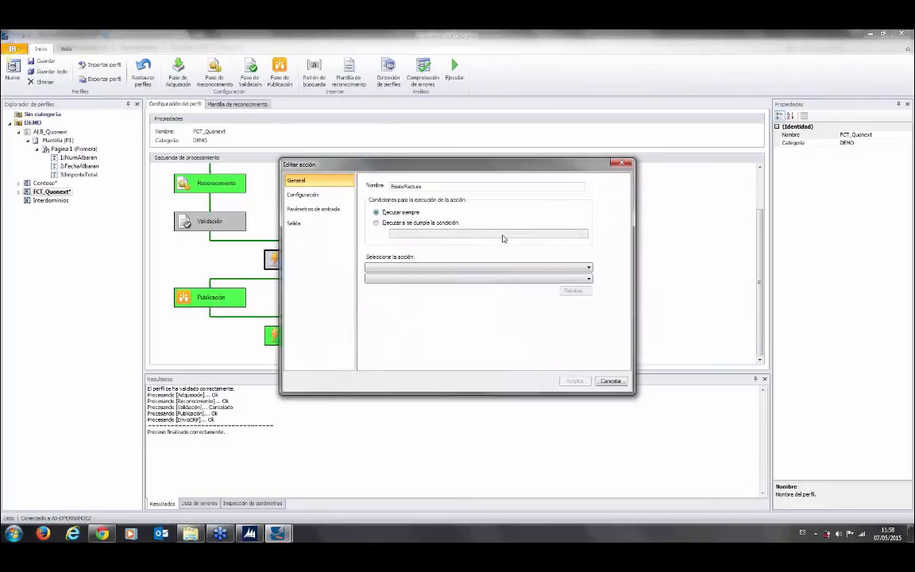
# Set the action to Dynamics NAV Connector with 'Ejecutar servicio web de Dynamics NAV'.
pyautogui.click(425, 268)
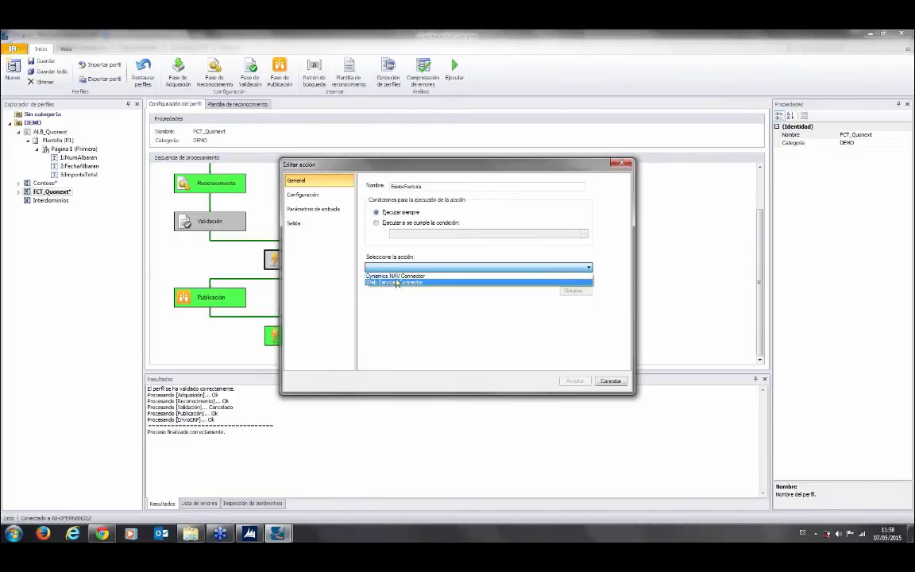
pyautogui.click(397, 276)
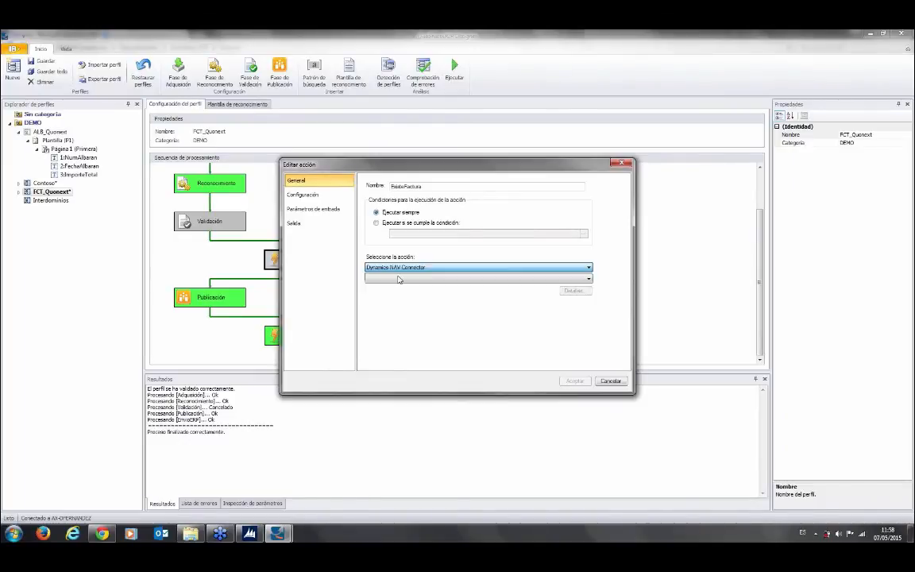
pyautogui.click(466, 279)
pyautogui.click(431, 287)
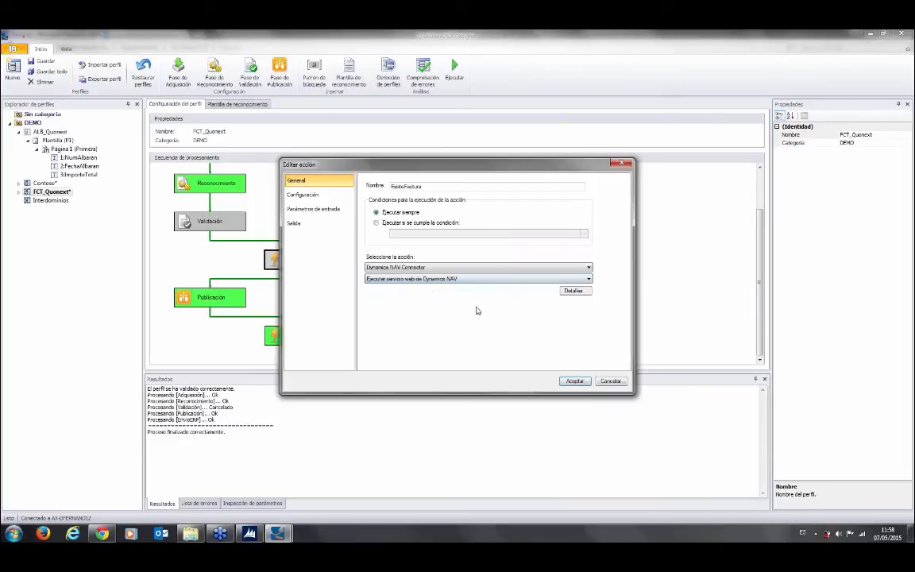
# Enter the NAV server name, port 7047, the user and password, then connect.
pyautogui.click(303, 195)
pyautogui.write('A')
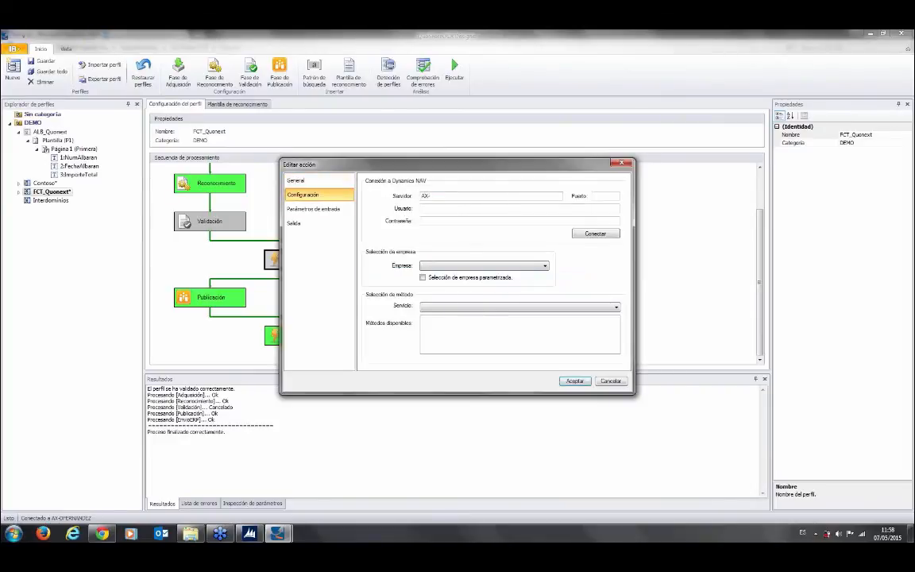
pyautogui.write('X-DFERNANDEZ')
pyautogui.press('Tab')
pyautogui.write('7047')
pyautogui.click(463, 208)
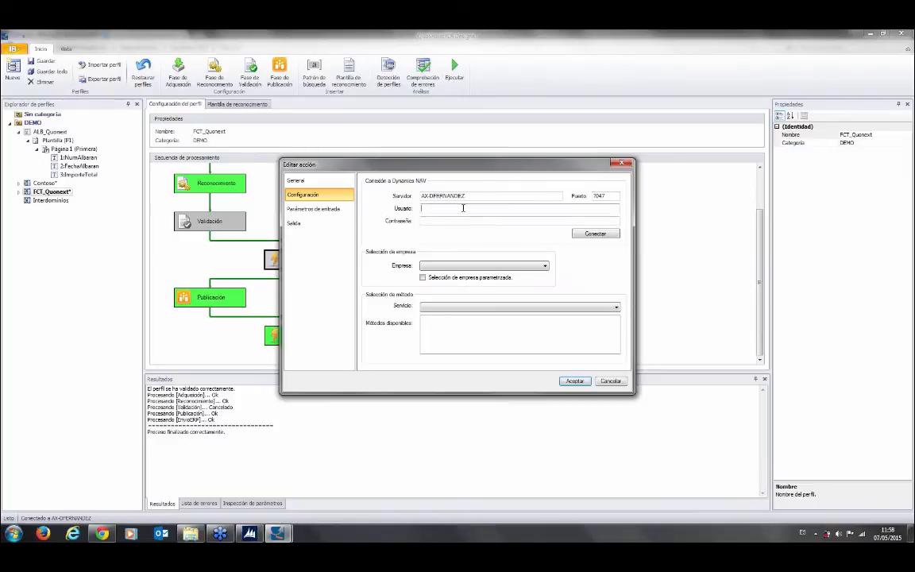
pyautogui.write('AX-DFERNANDEZ\\david')
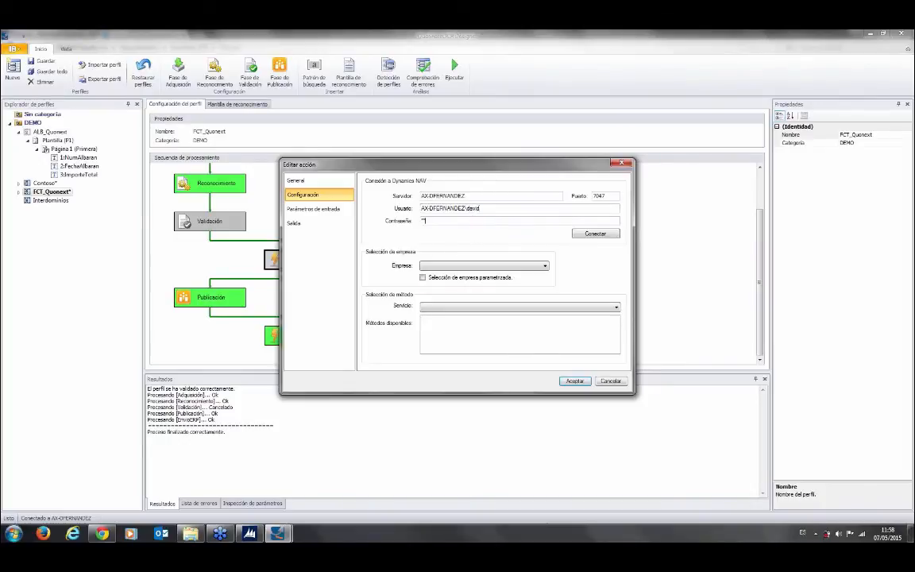
pyautogui.write('******')
pyautogui.click(595, 233)
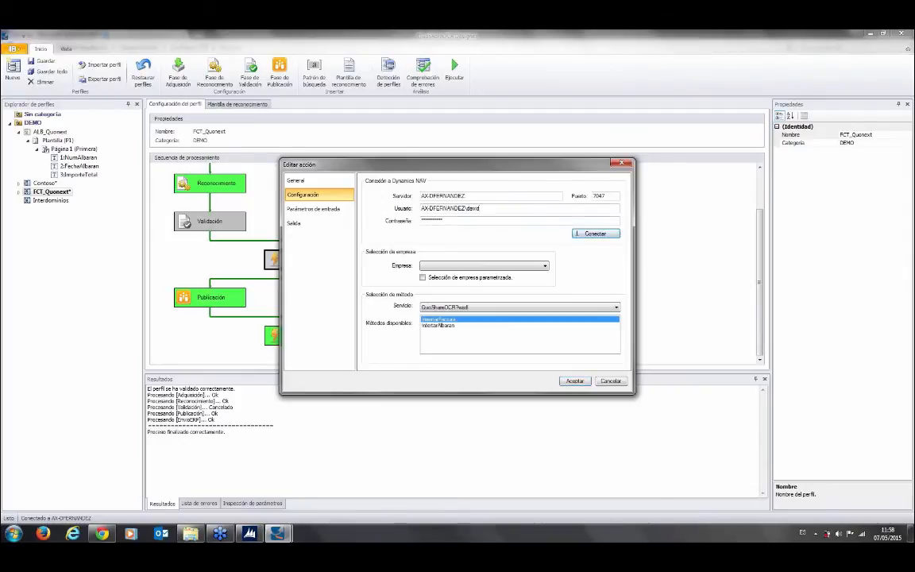
# Choose company CRONUS España S.A. and method InsertarAlbaran, then review the input parameters.
pyautogui.click(463, 266)
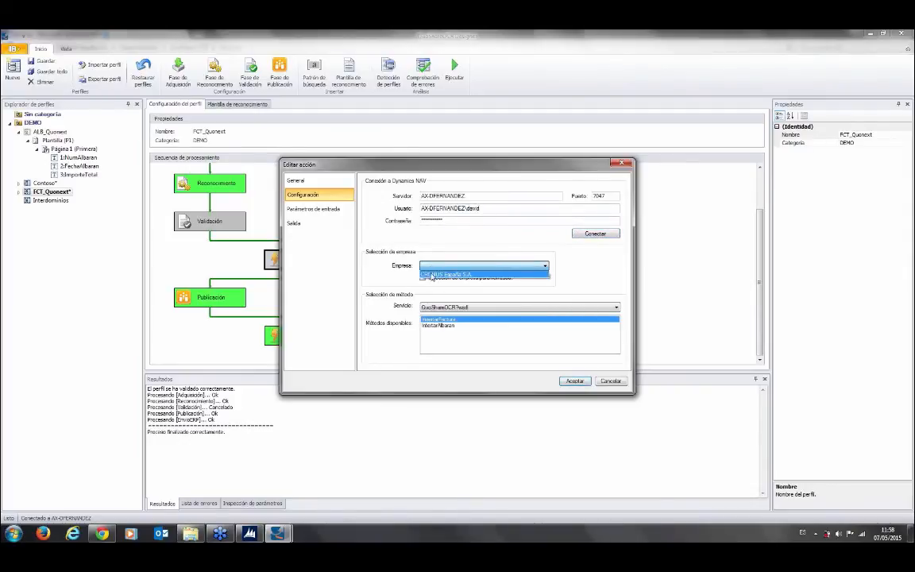
pyautogui.click(432, 274)
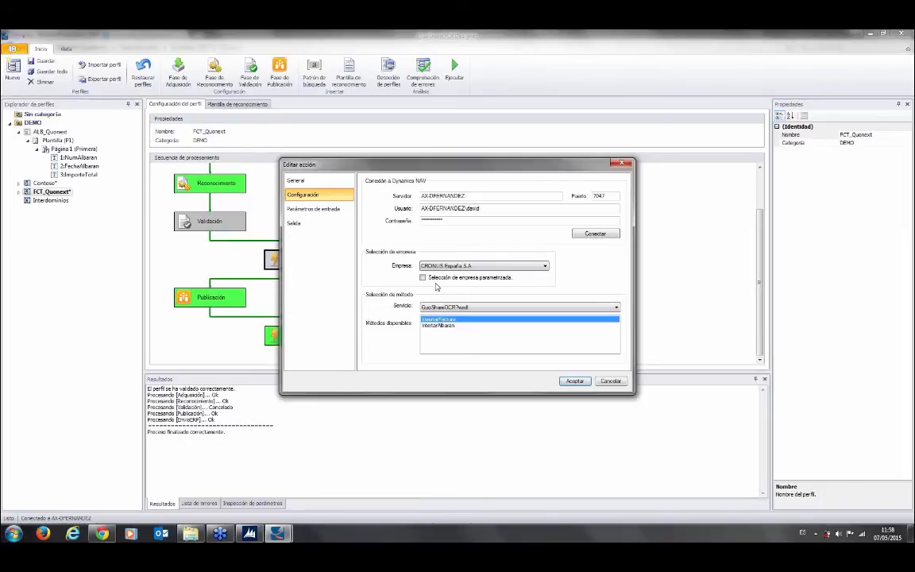
pyautogui.click(423, 277)
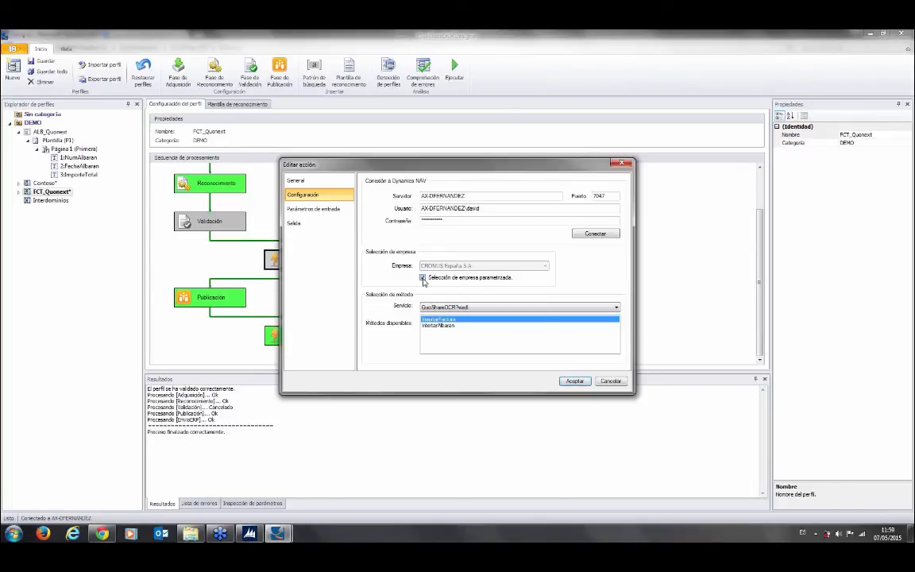
pyautogui.click(422, 277)
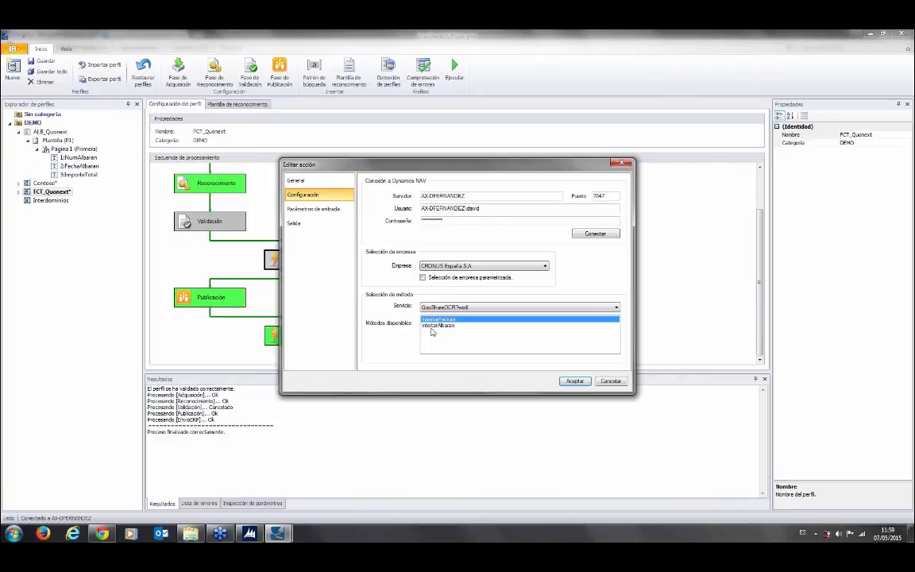
pyautogui.click(439, 325)
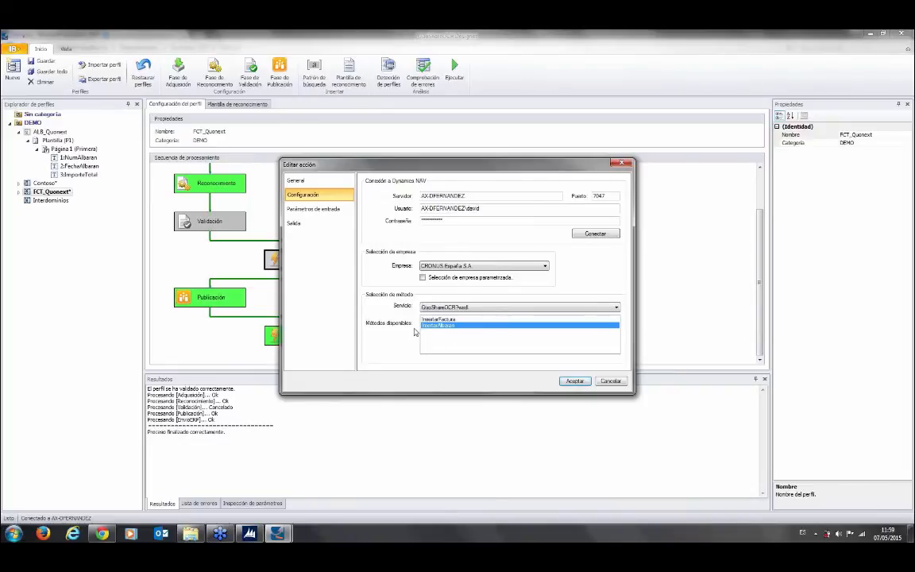
pyautogui.click(313, 208)
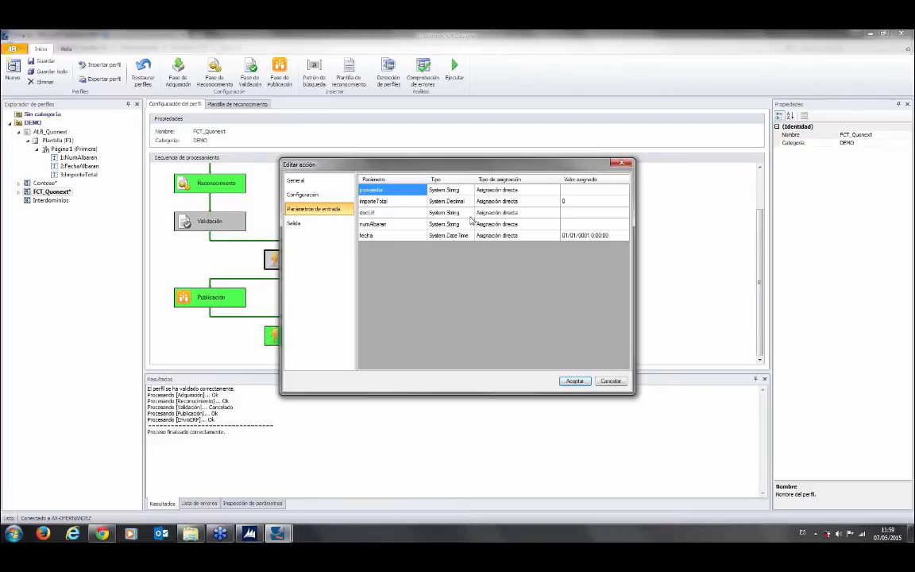
# Check the output parameters, close the editor, and move Action0 up above Validación.
pyautogui.click(293, 222)
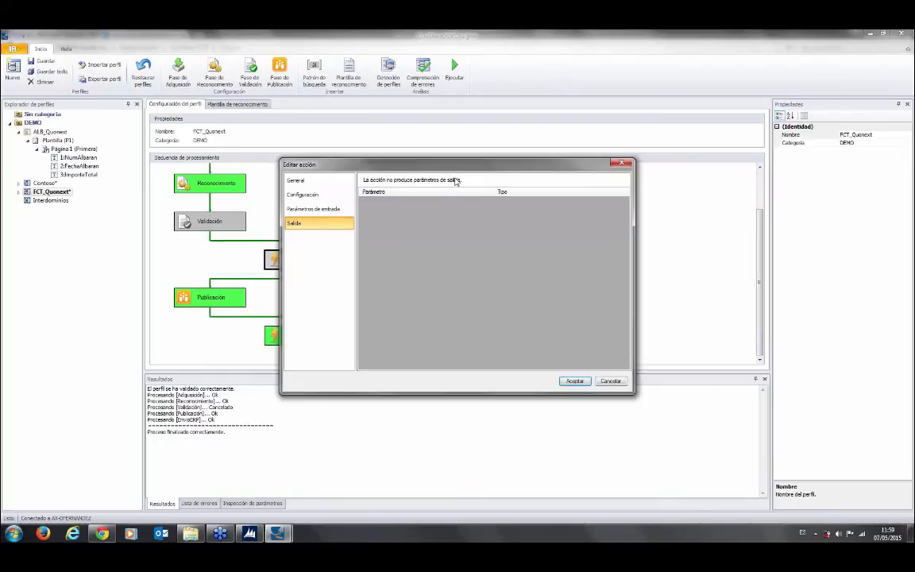
pyautogui.click(610, 380)
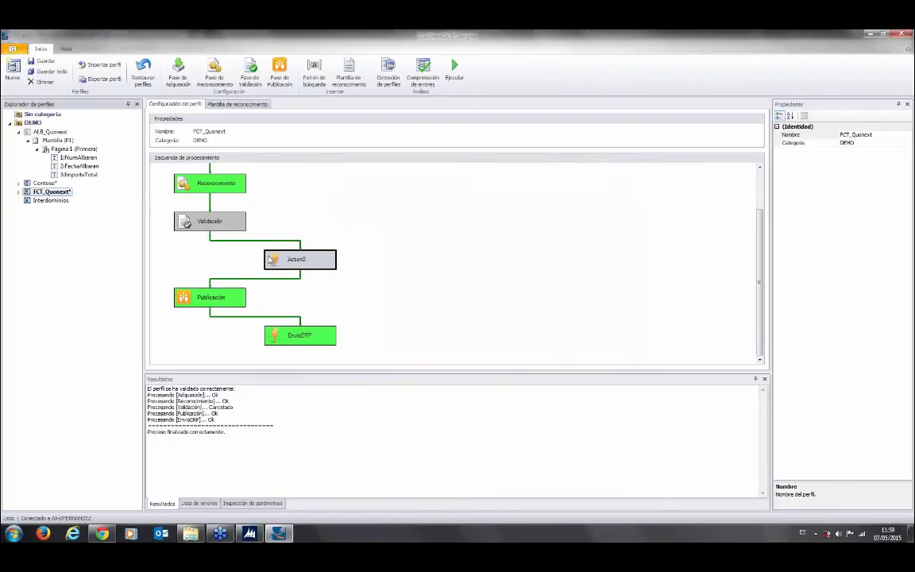
pyautogui.rightClick(297, 264)
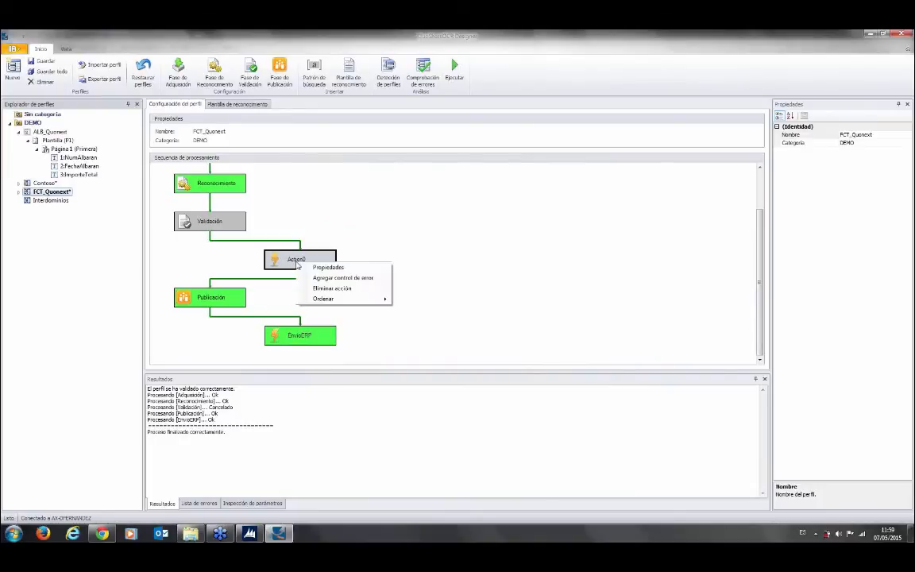
pyautogui.moveTo(365, 298)
pyautogui.click(415, 300)
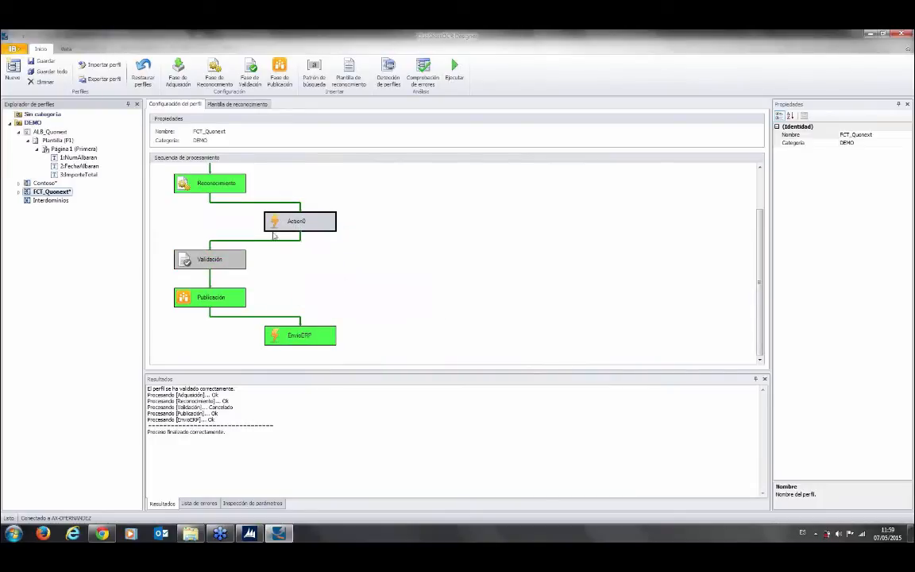